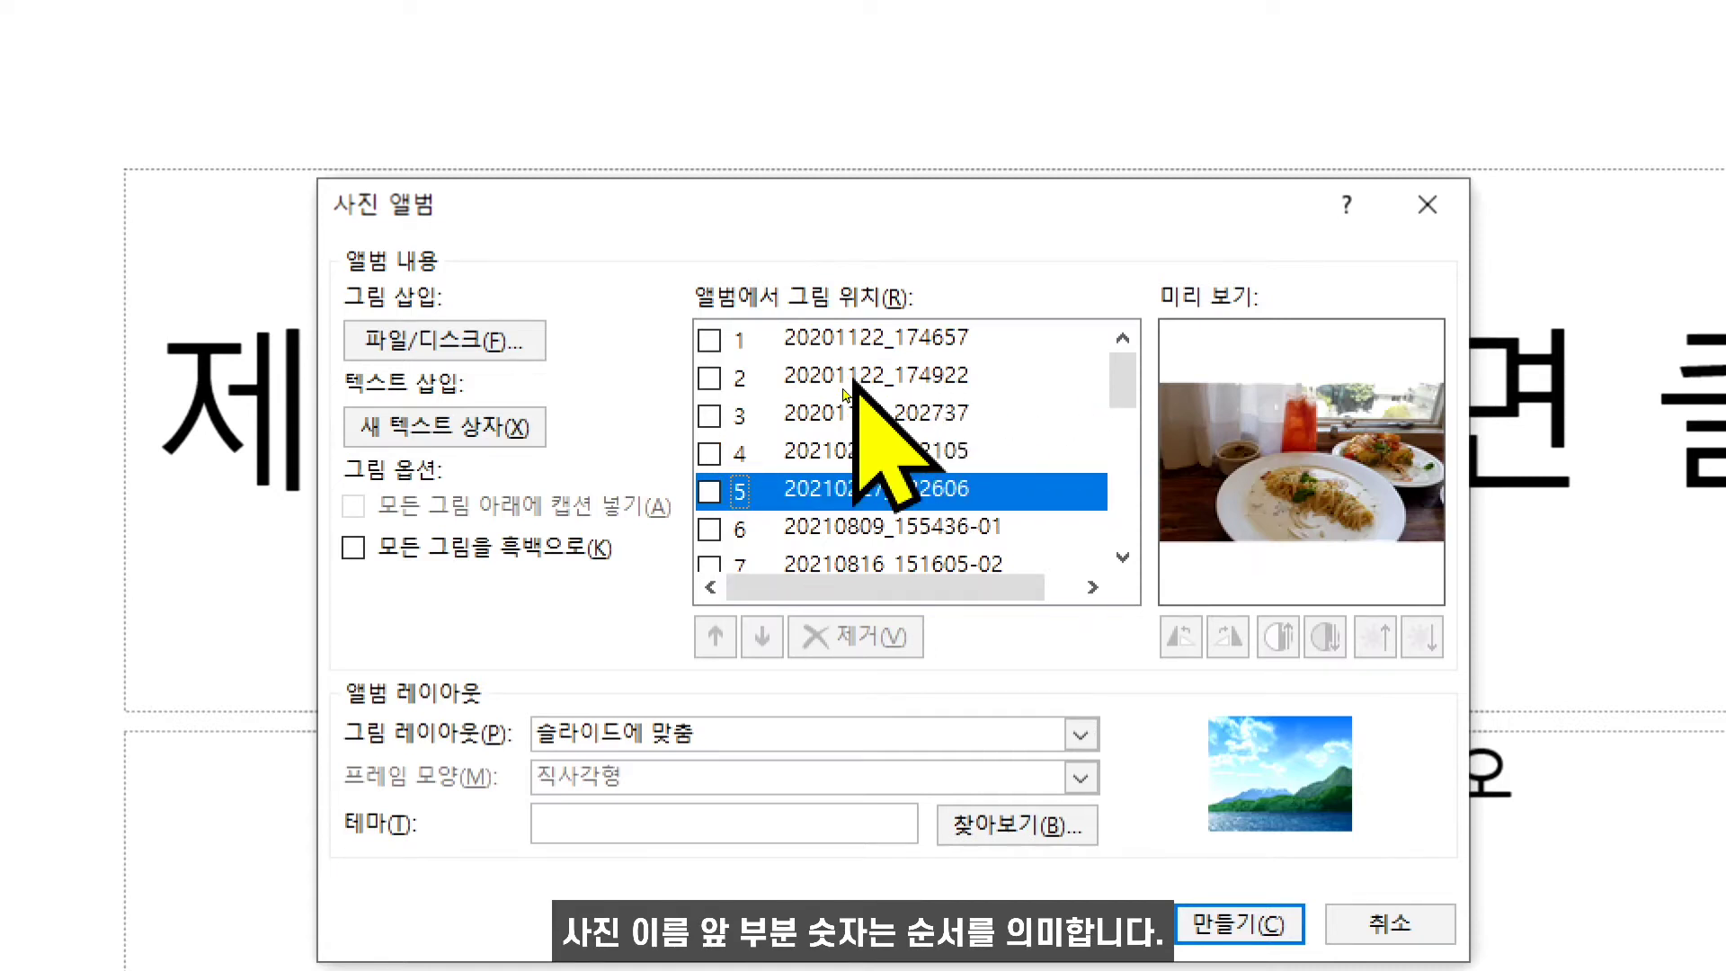
- Move picture 20210809_155436-01 to the first position in the album picture list
click(862, 376)
click(880, 452)
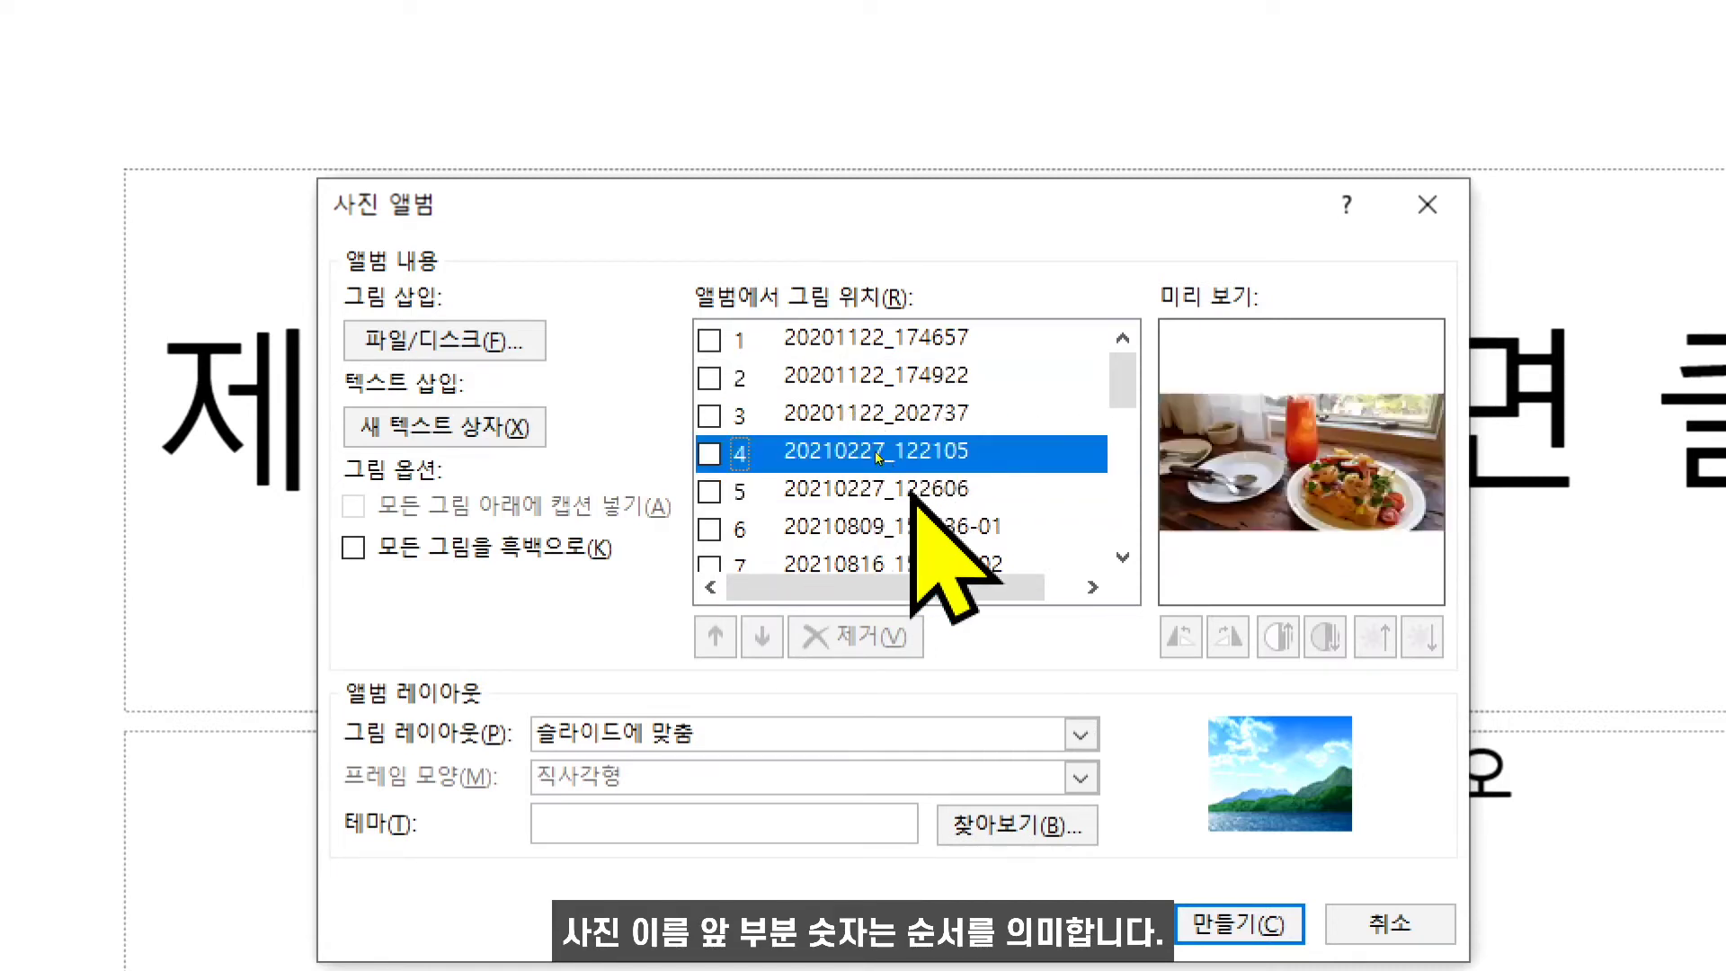
key(Down)
key(Down)
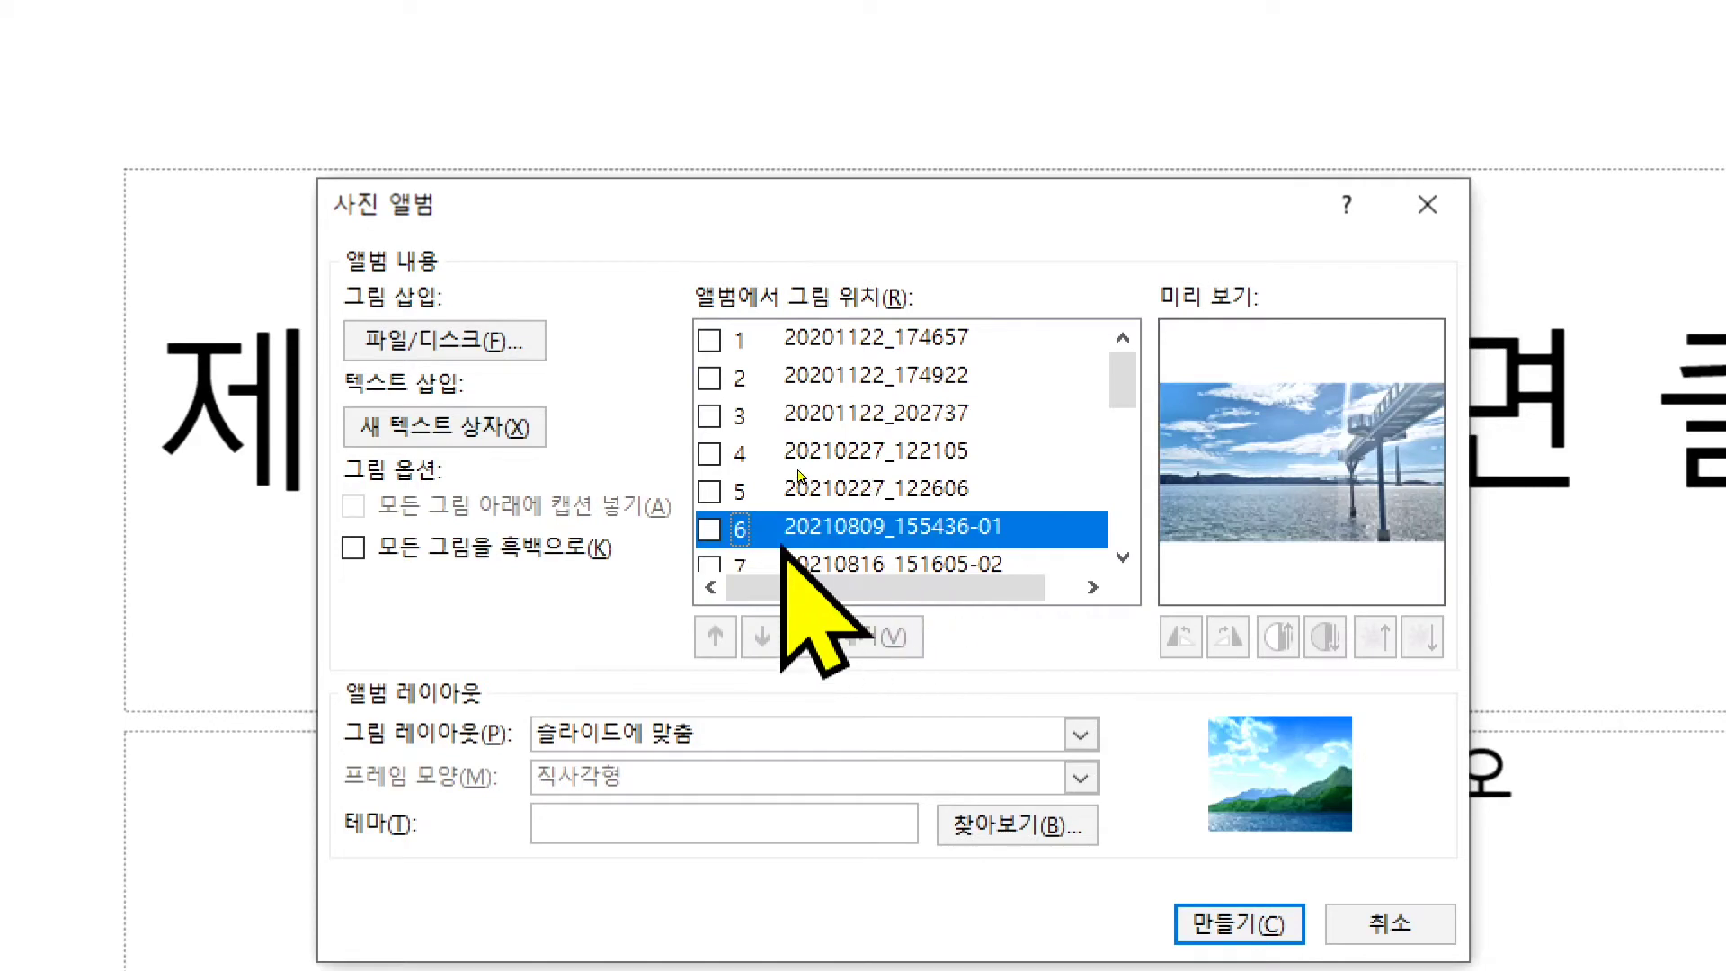
click(710, 528)
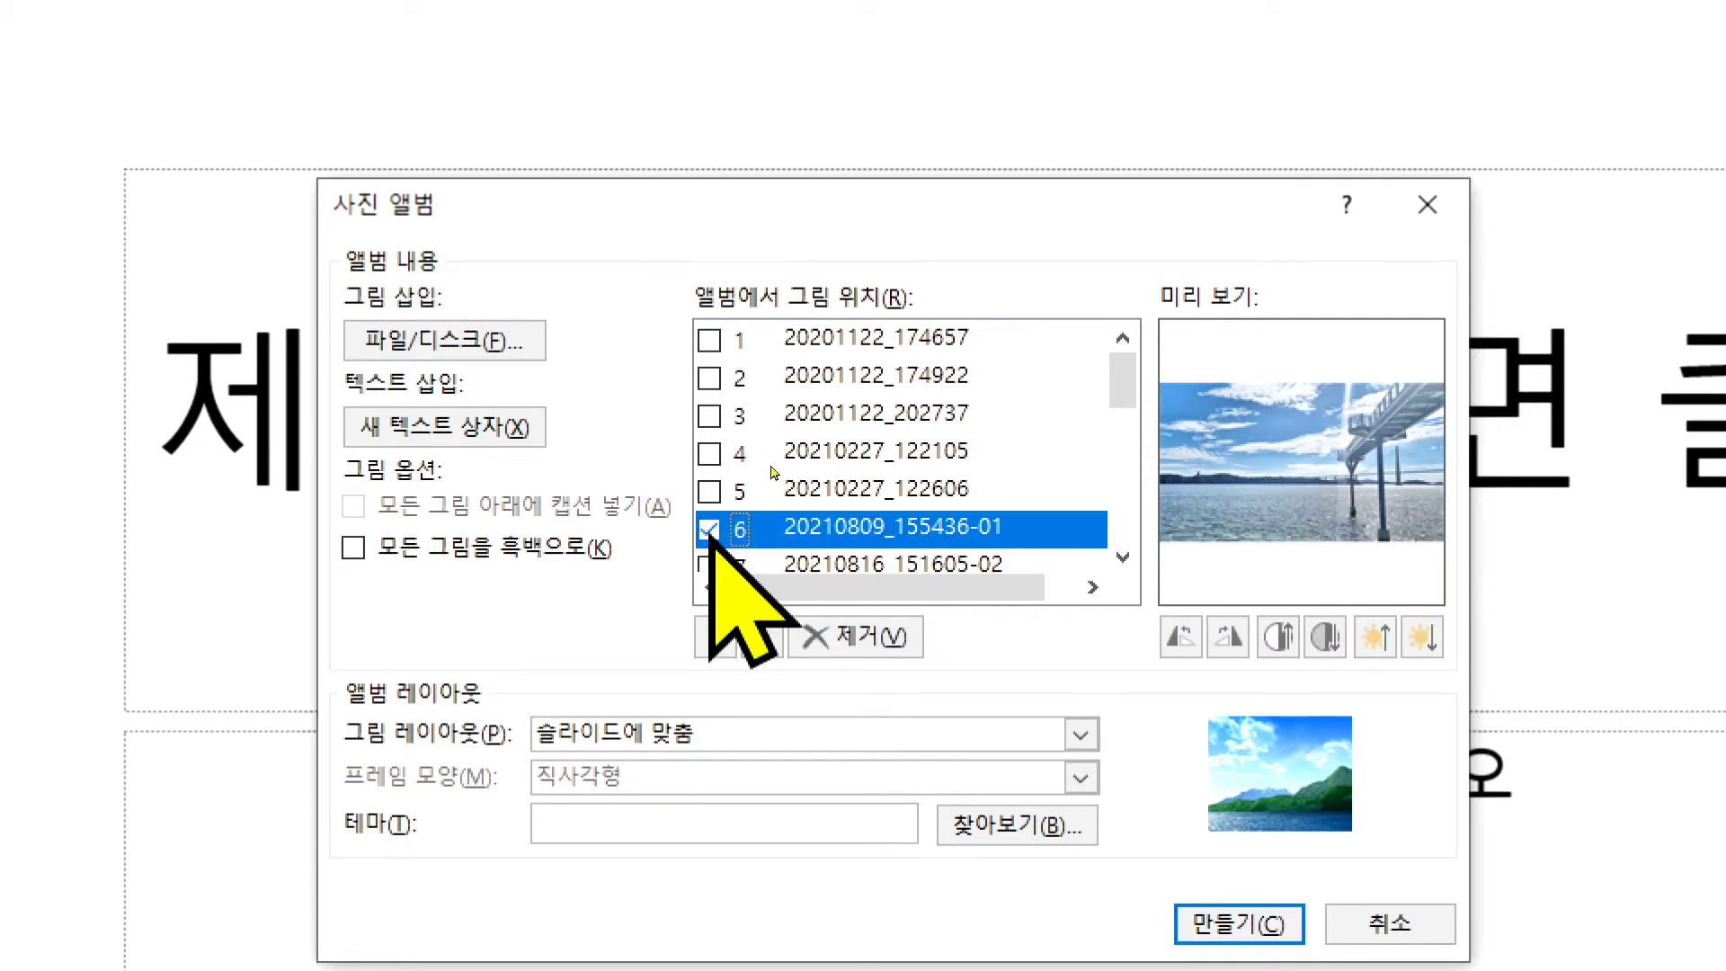
click(730, 638)
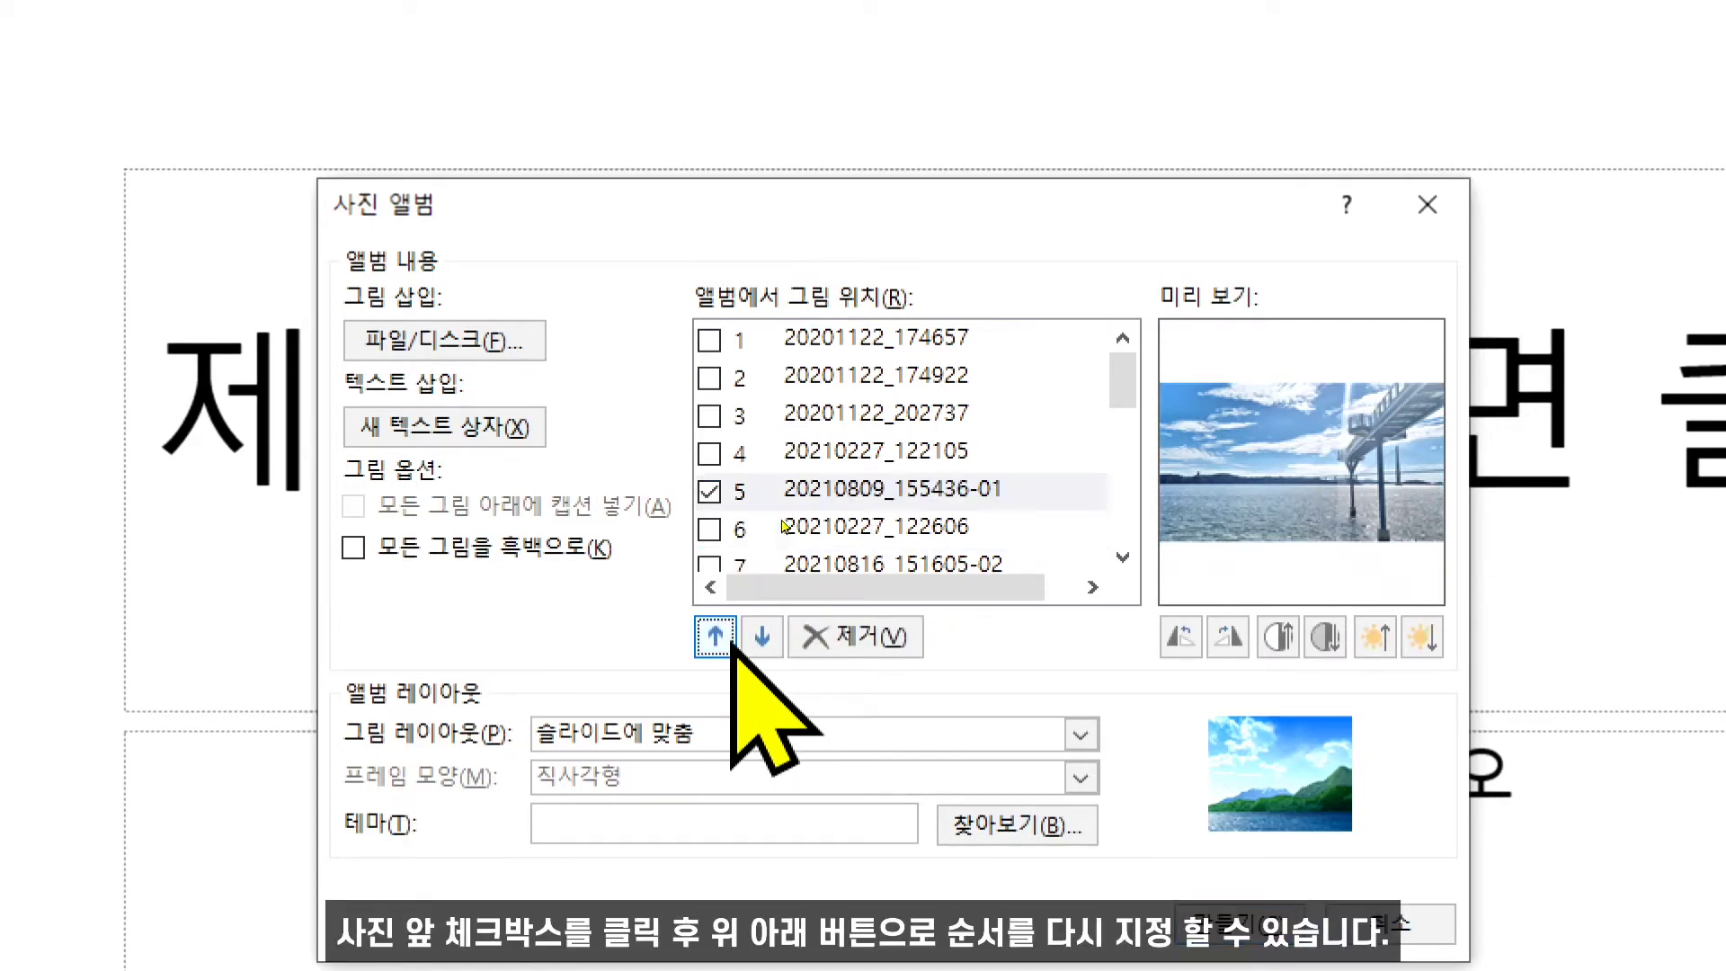
click(755, 638)
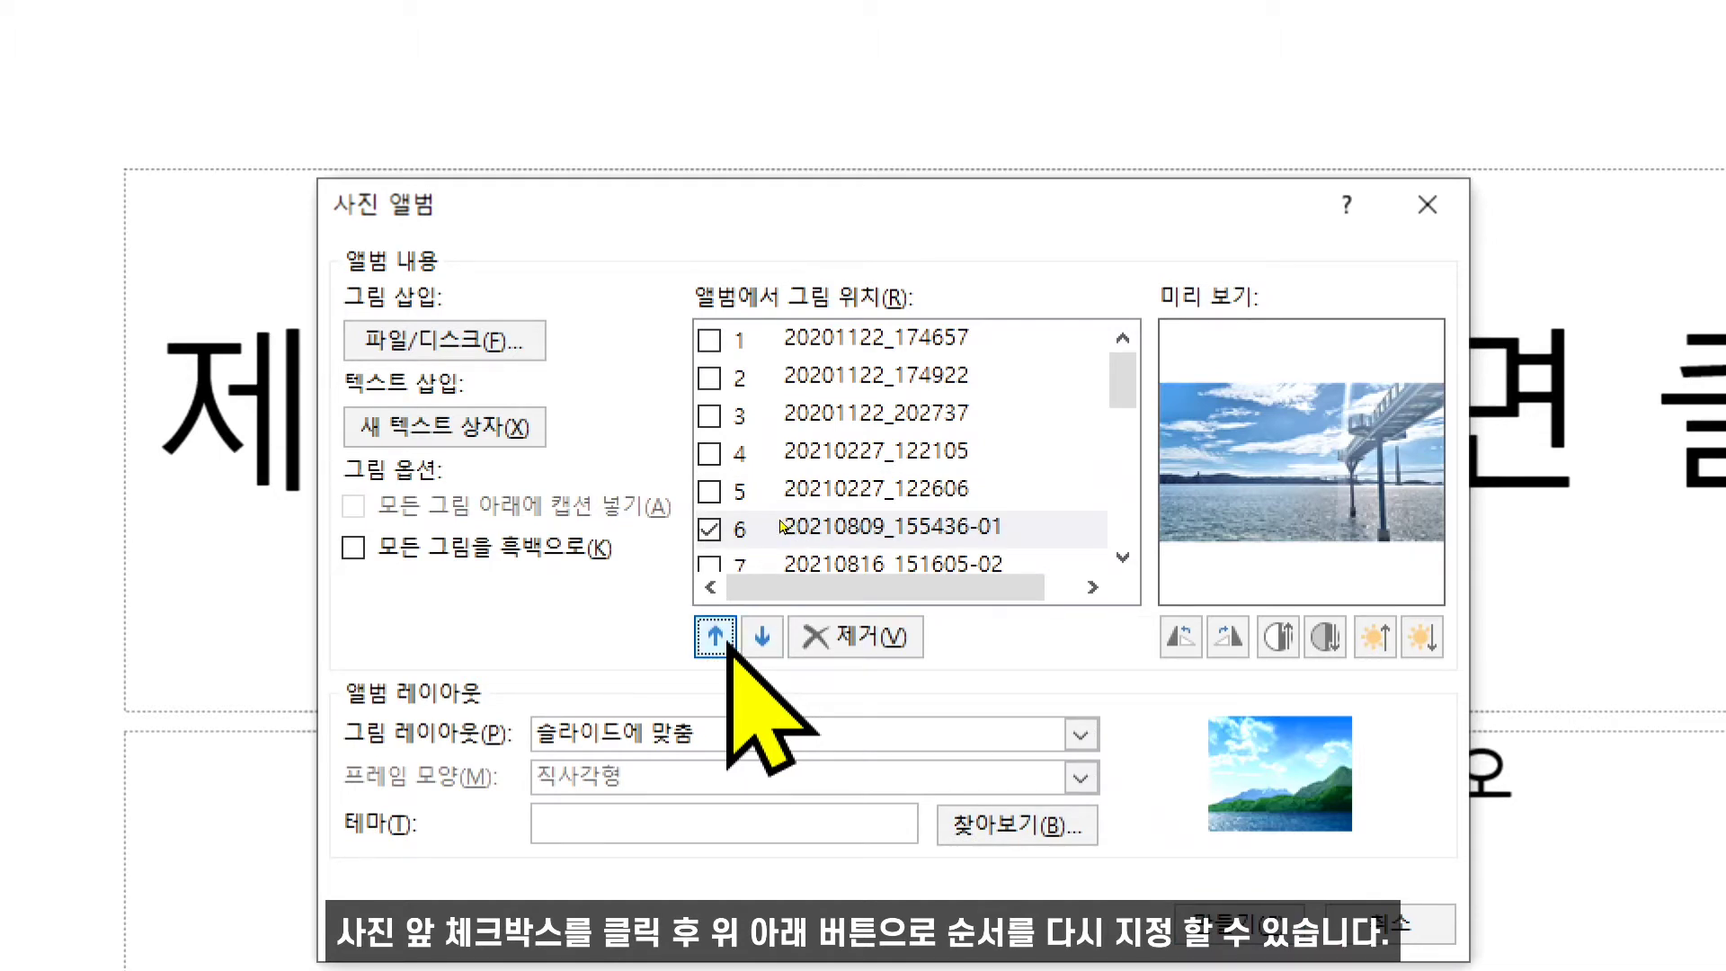
click(728, 641)
click(729, 641)
click(729, 640)
click(728, 640)
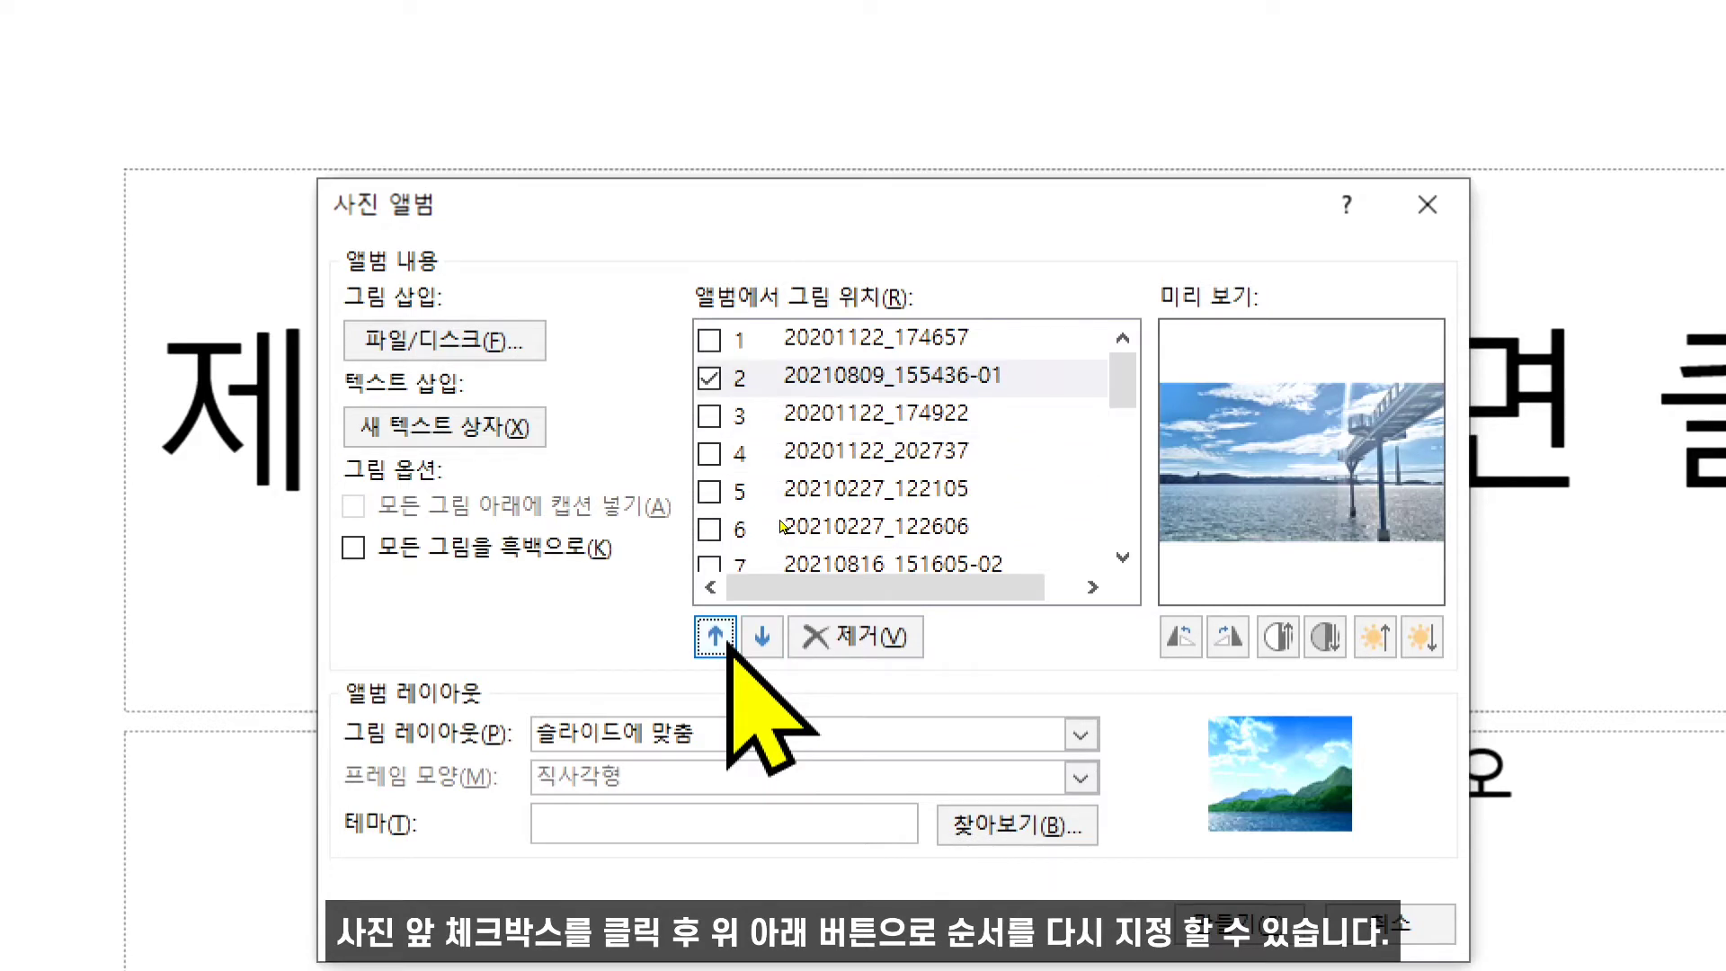
click(728, 640)
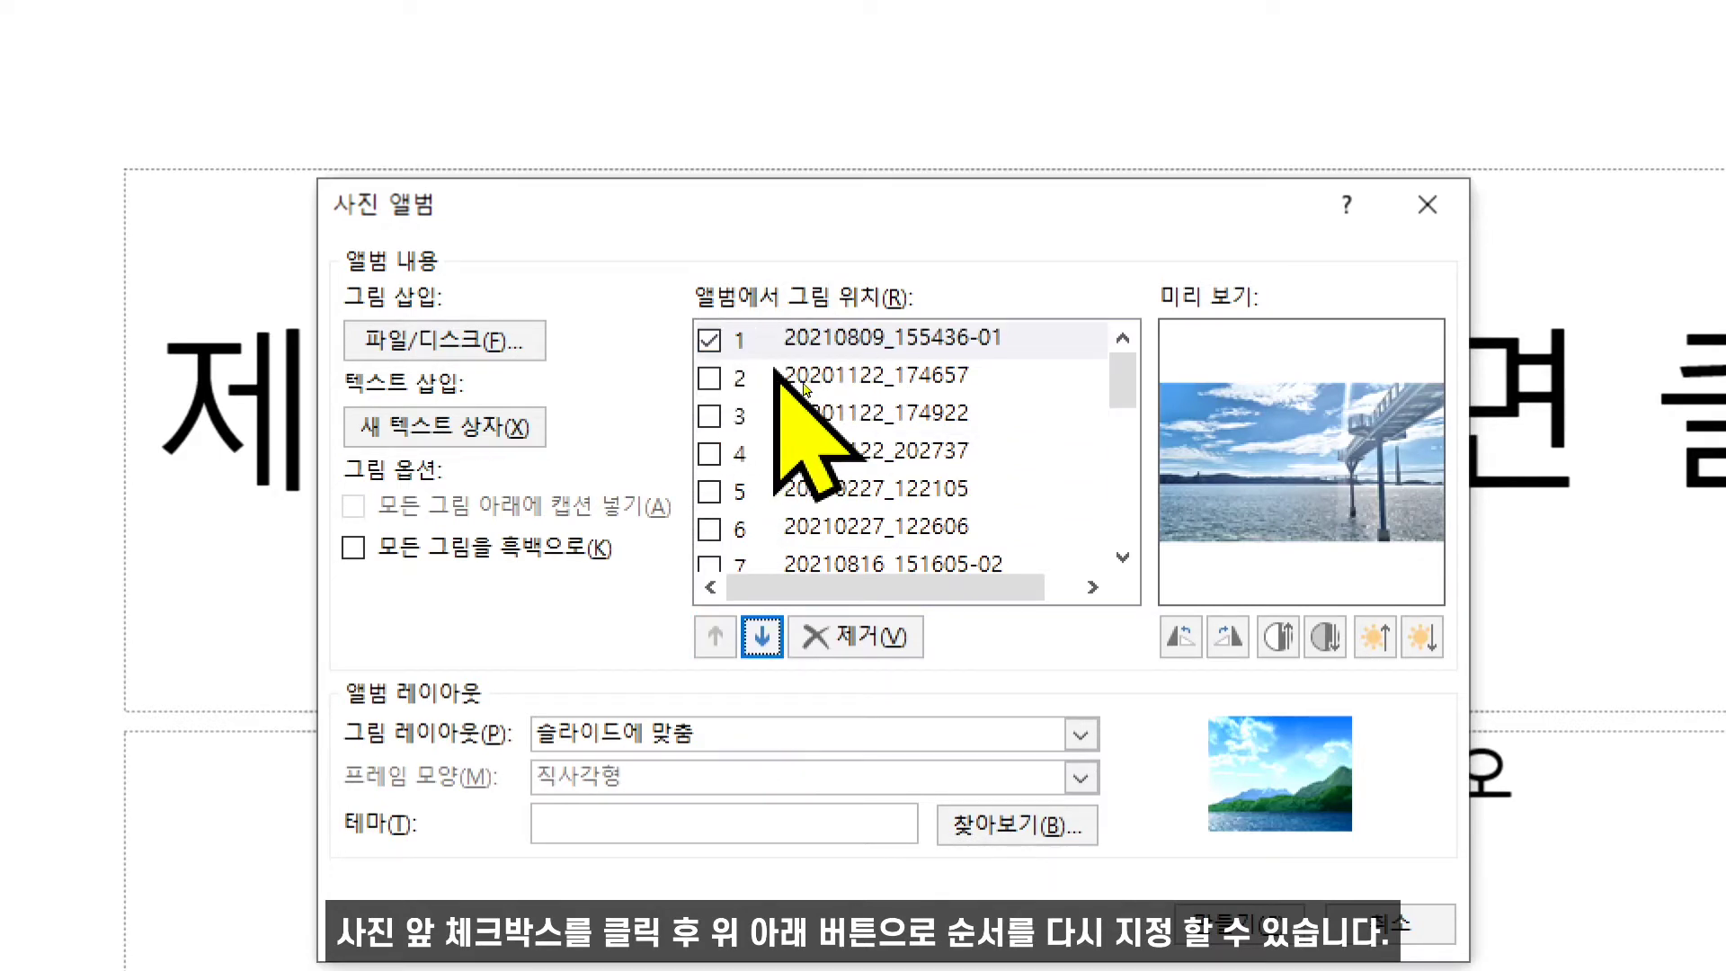
- Move picture 20210227_122105 down to position 8 in the album list
click(710, 491)
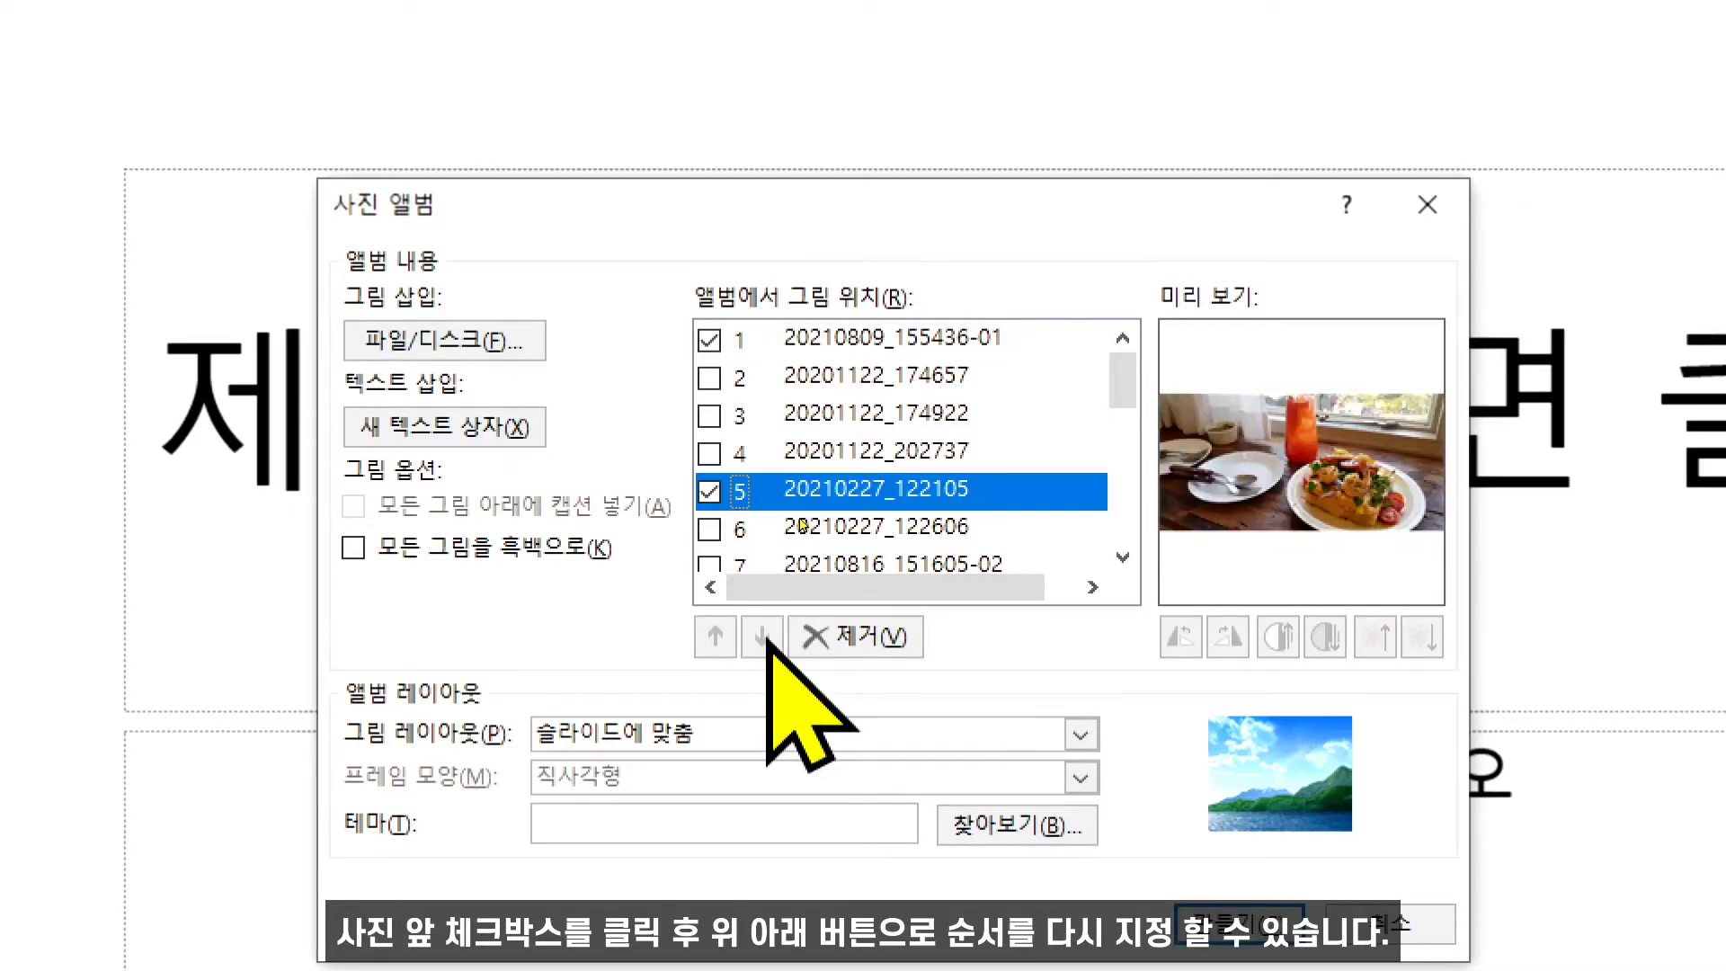
click(710, 340)
click(761, 637)
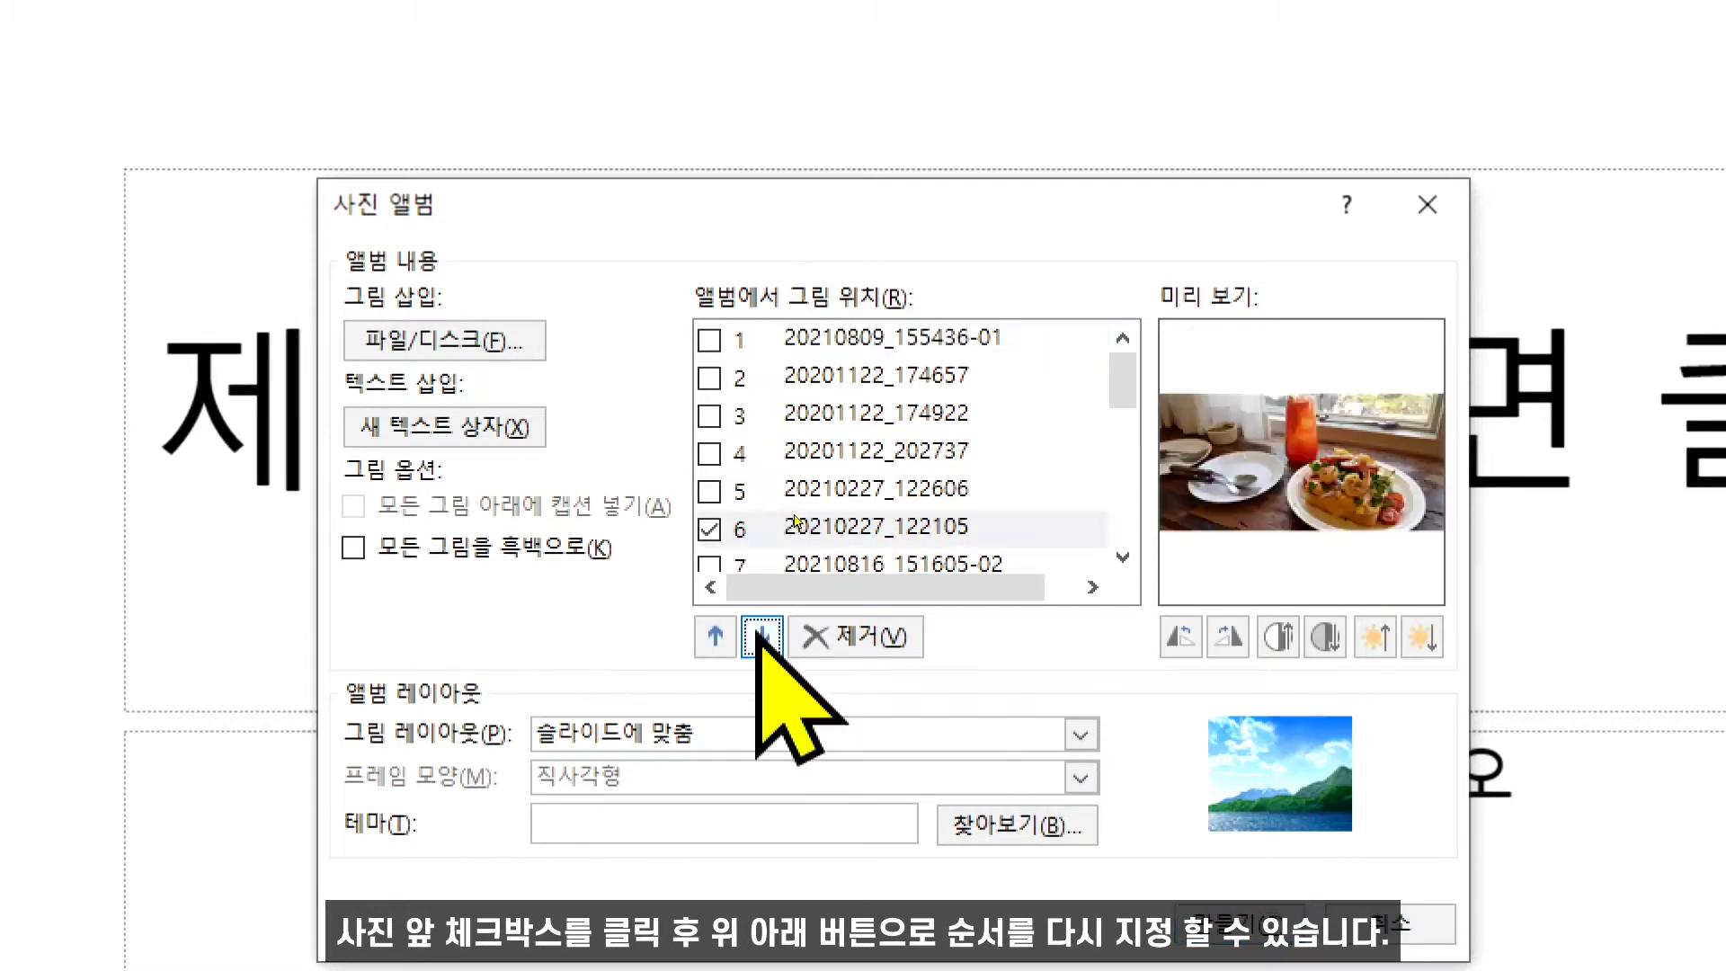
click(762, 637)
click(762, 637)
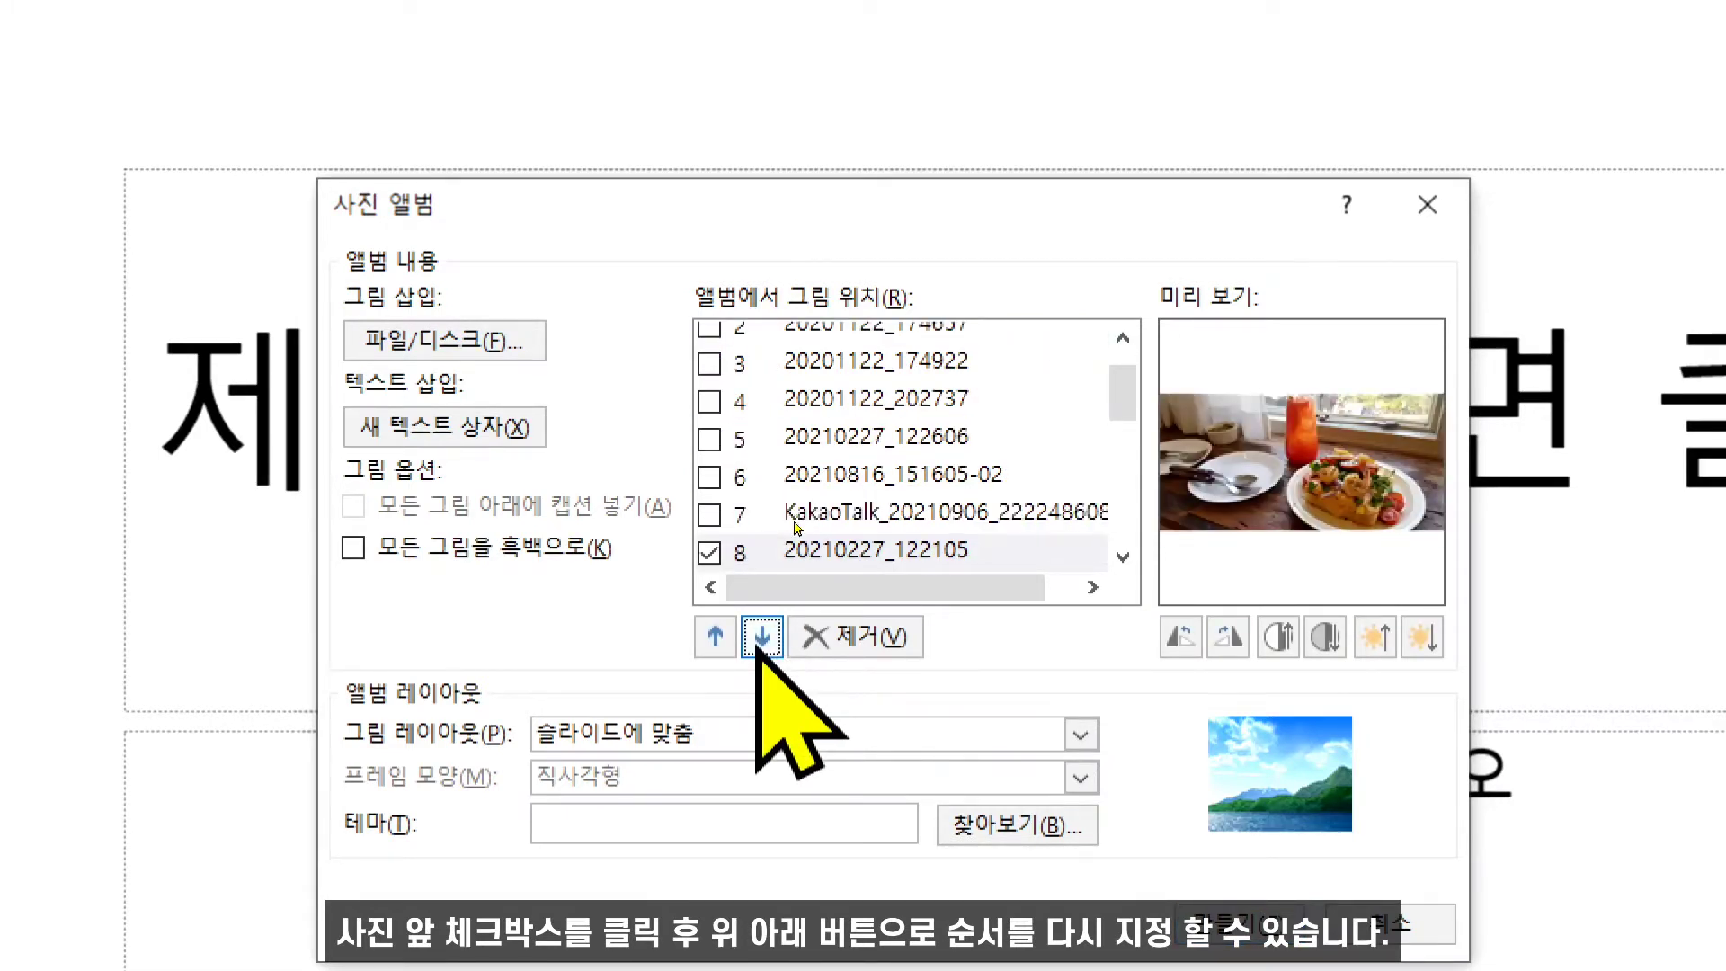
- Also check 20210816_151605-02 and the KakaoTalk picture, and move the three checked pictures to positions 3 to 5
click(709, 514)
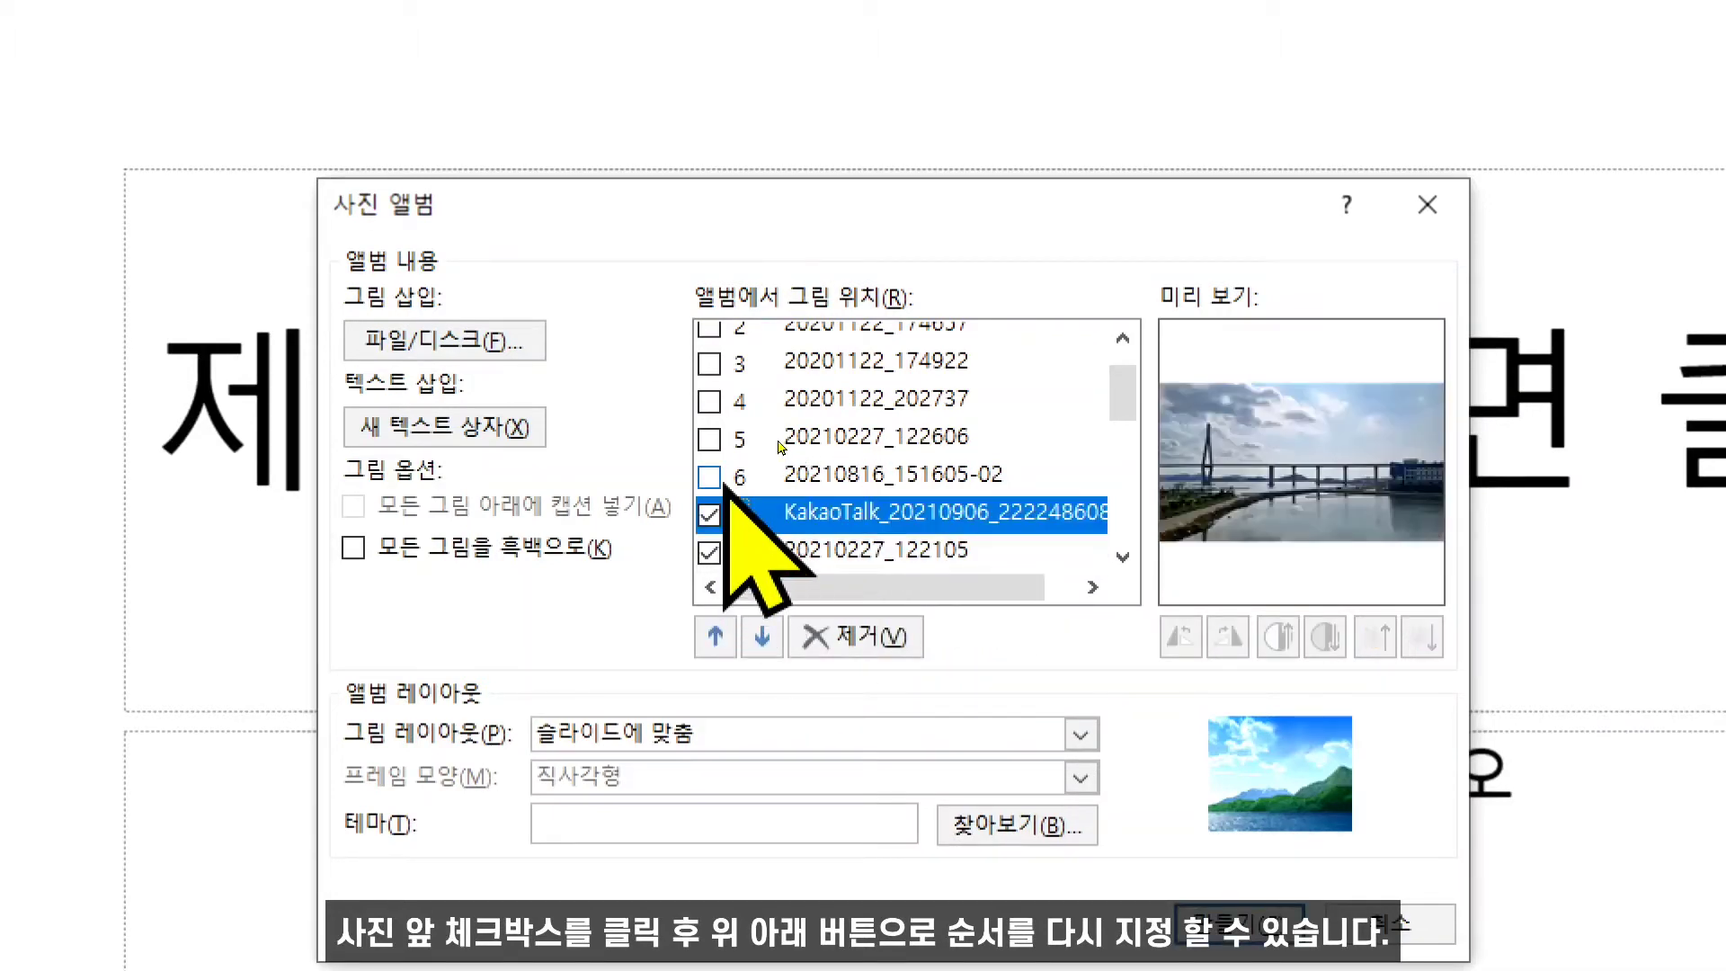
click(710, 476)
click(762, 638)
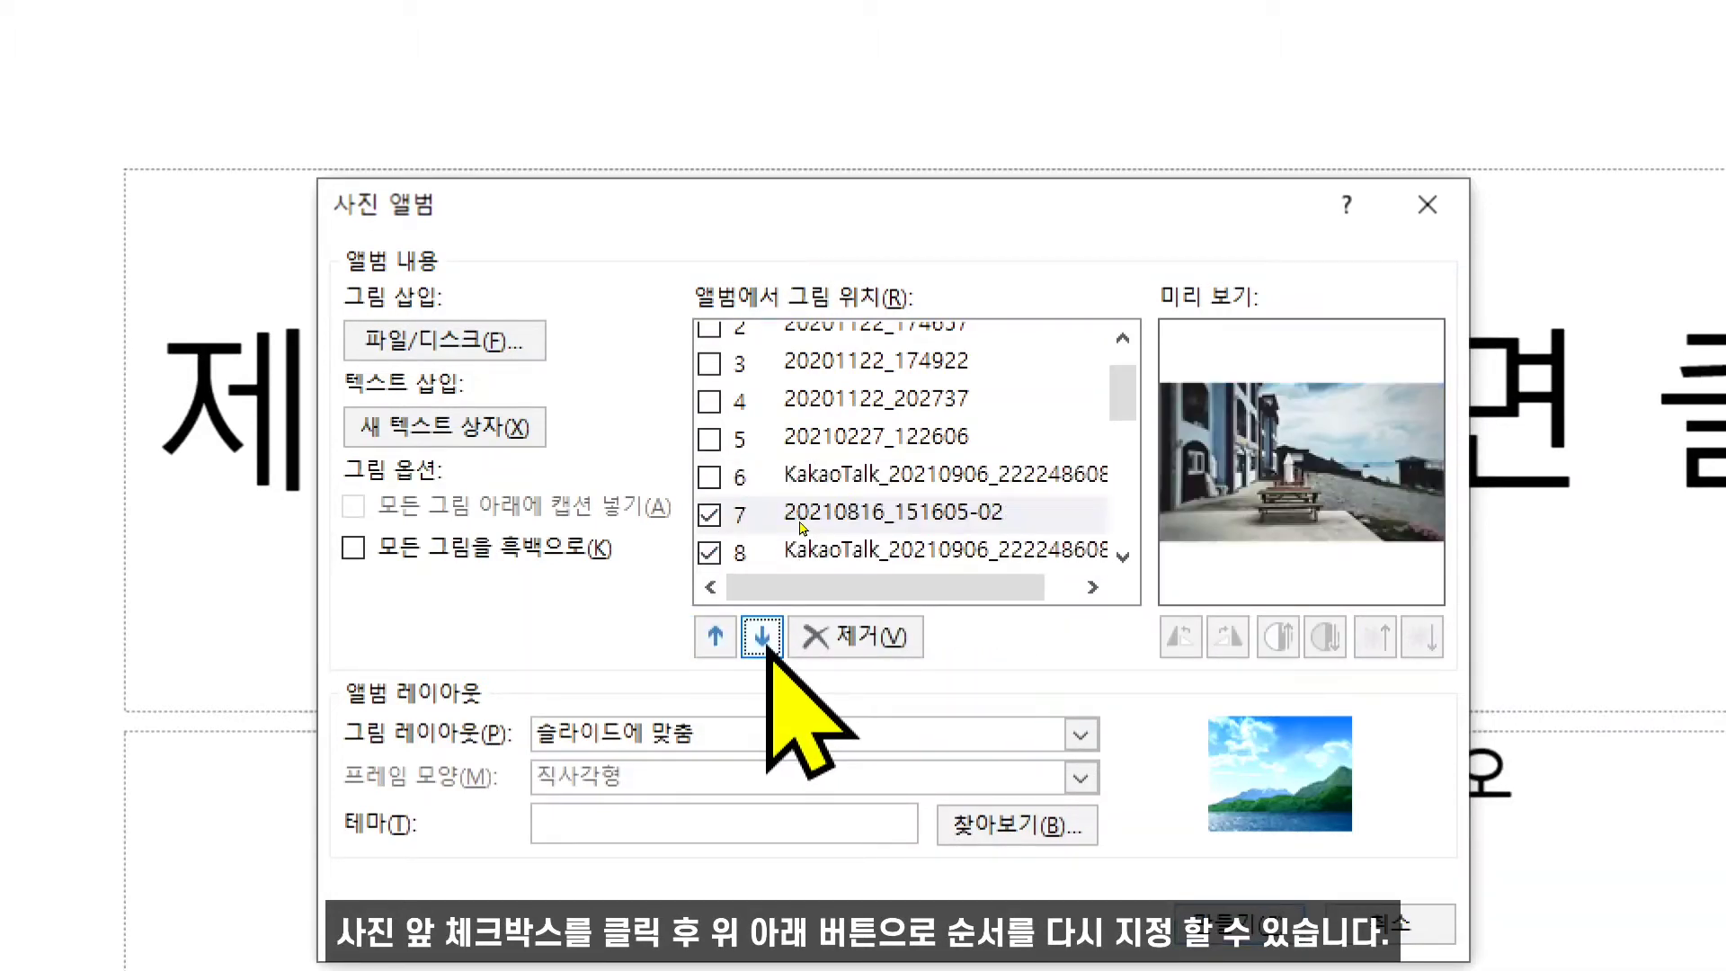
scroll(1131, 431, down, 1)
click(762, 636)
click(762, 638)
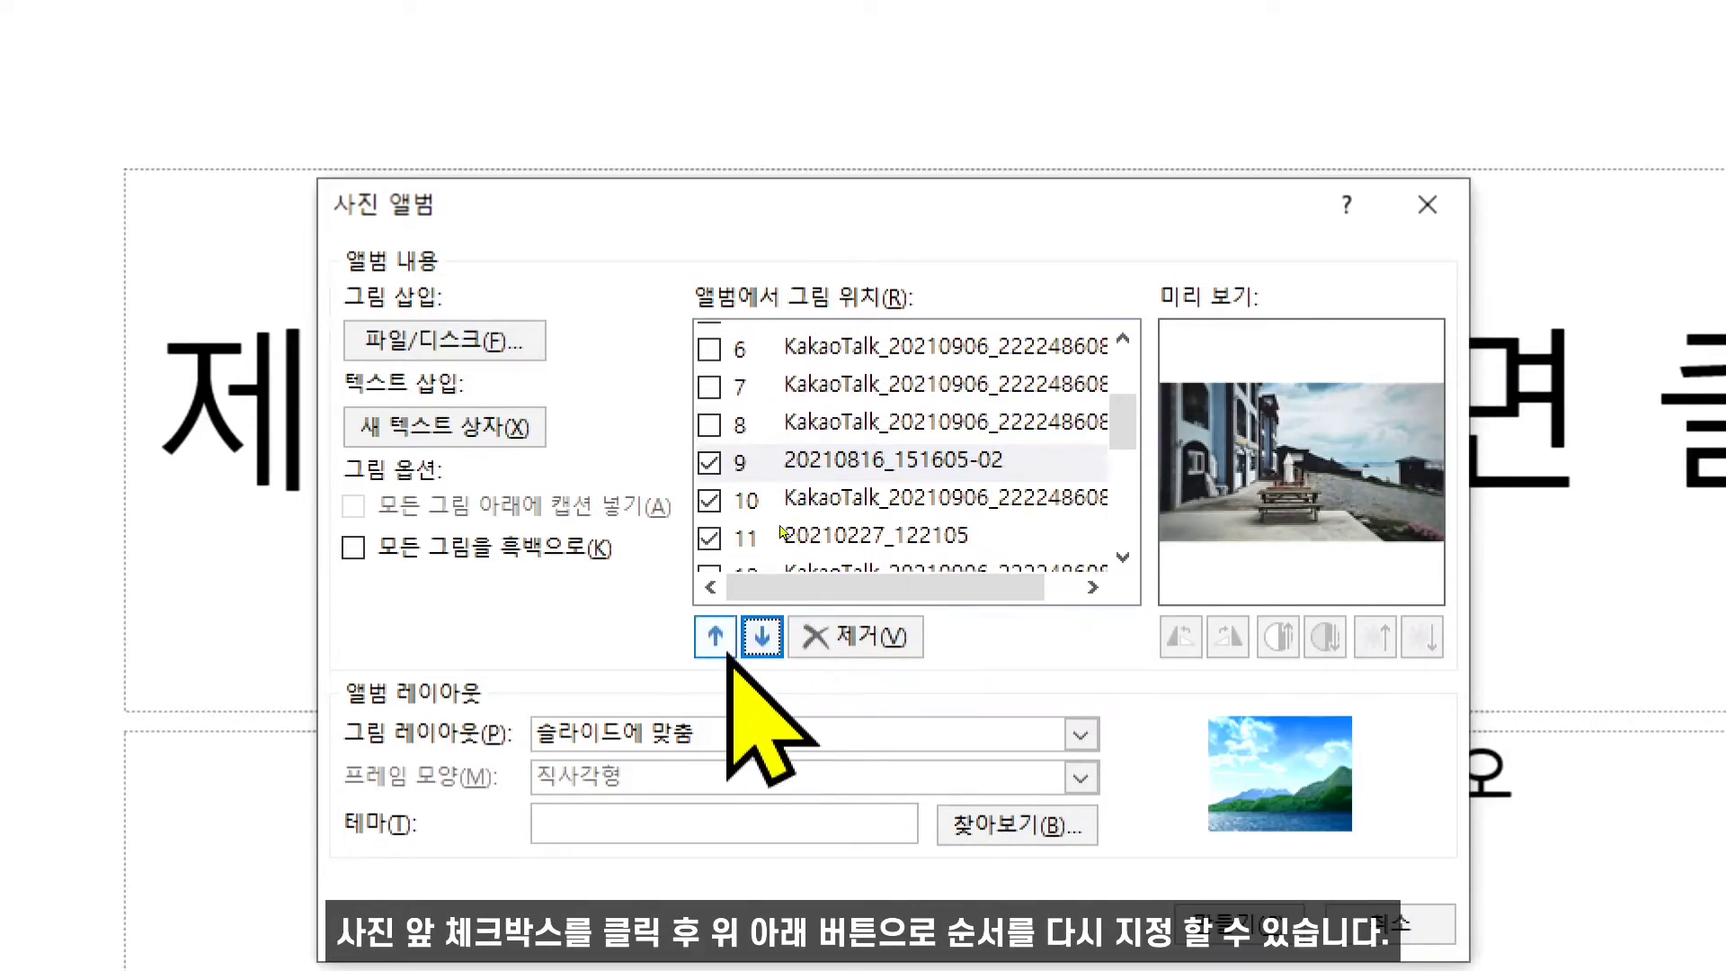
click(720, 641)
click(716, 636)
click(716, 636)
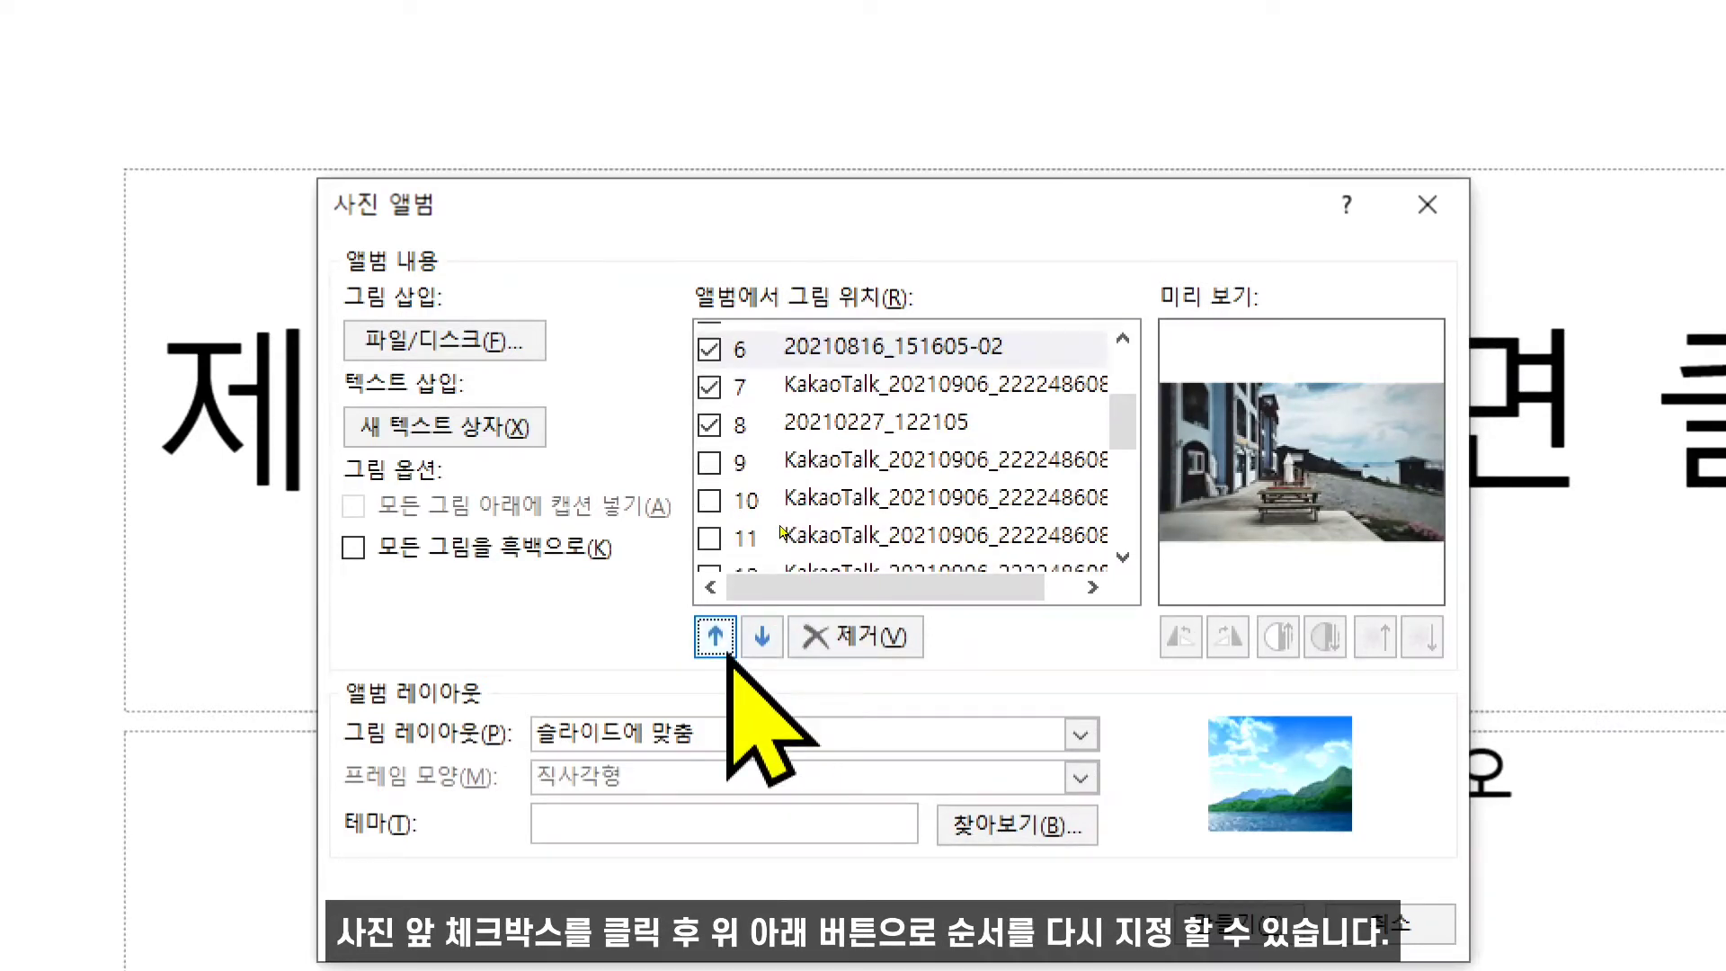
scroll(1127, 422, up, 2)
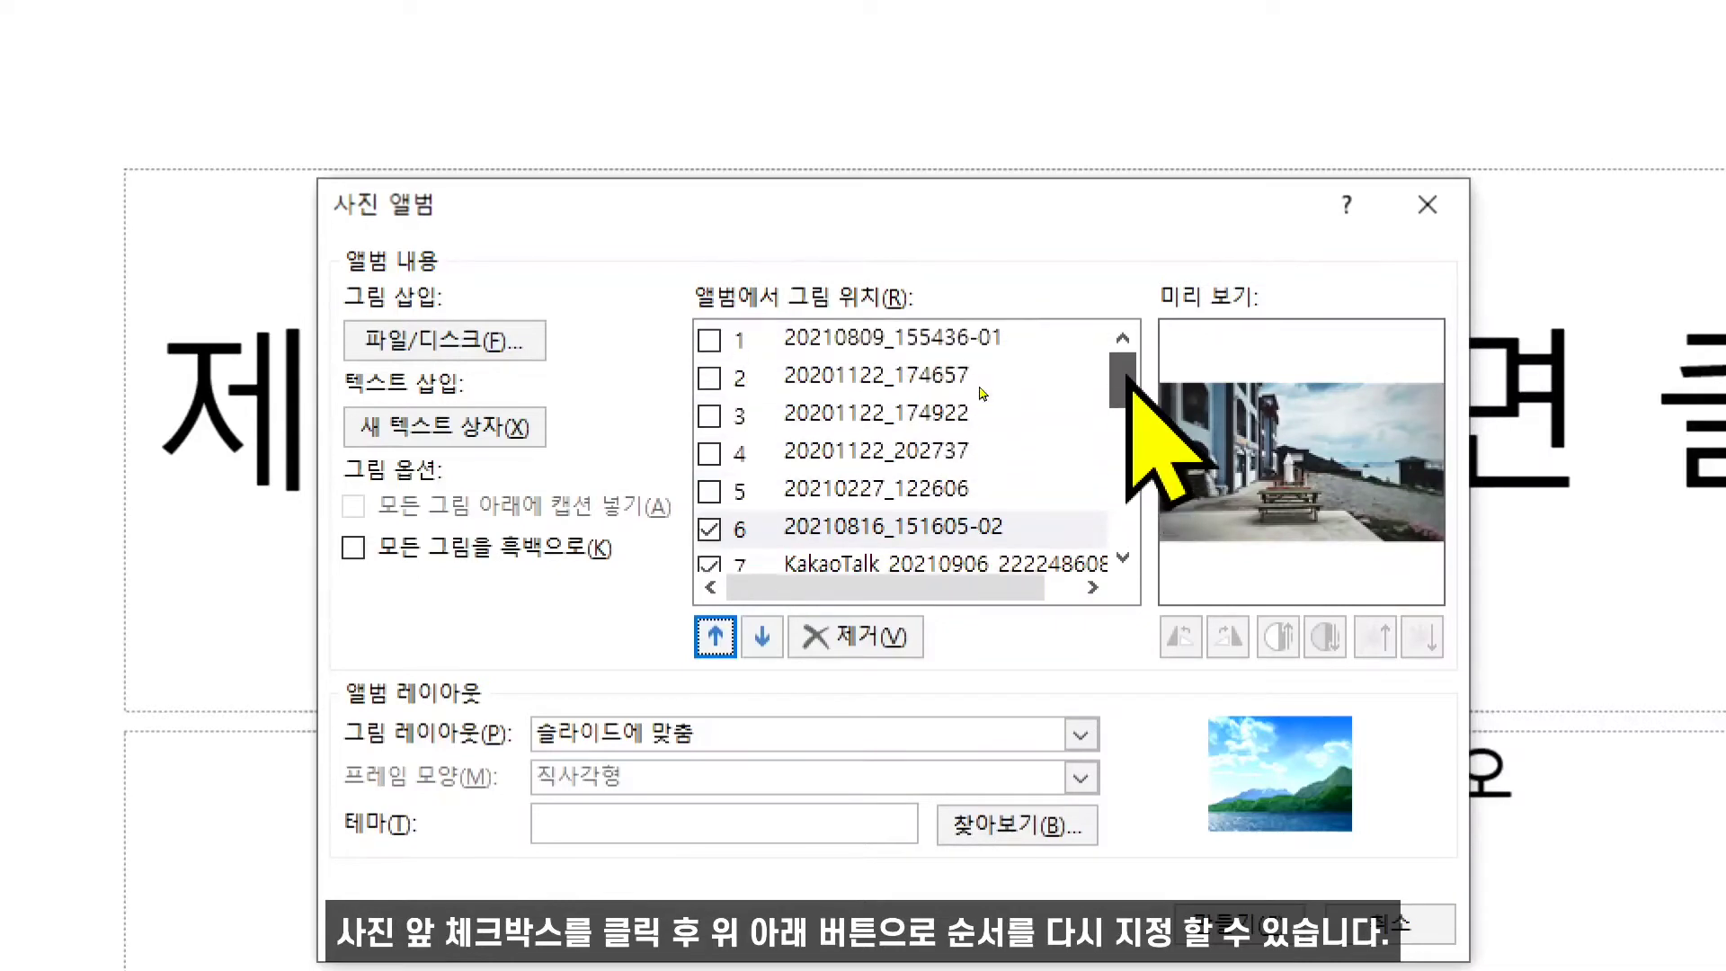
click(716, 636)
click(715, 637)
click(715, 636)
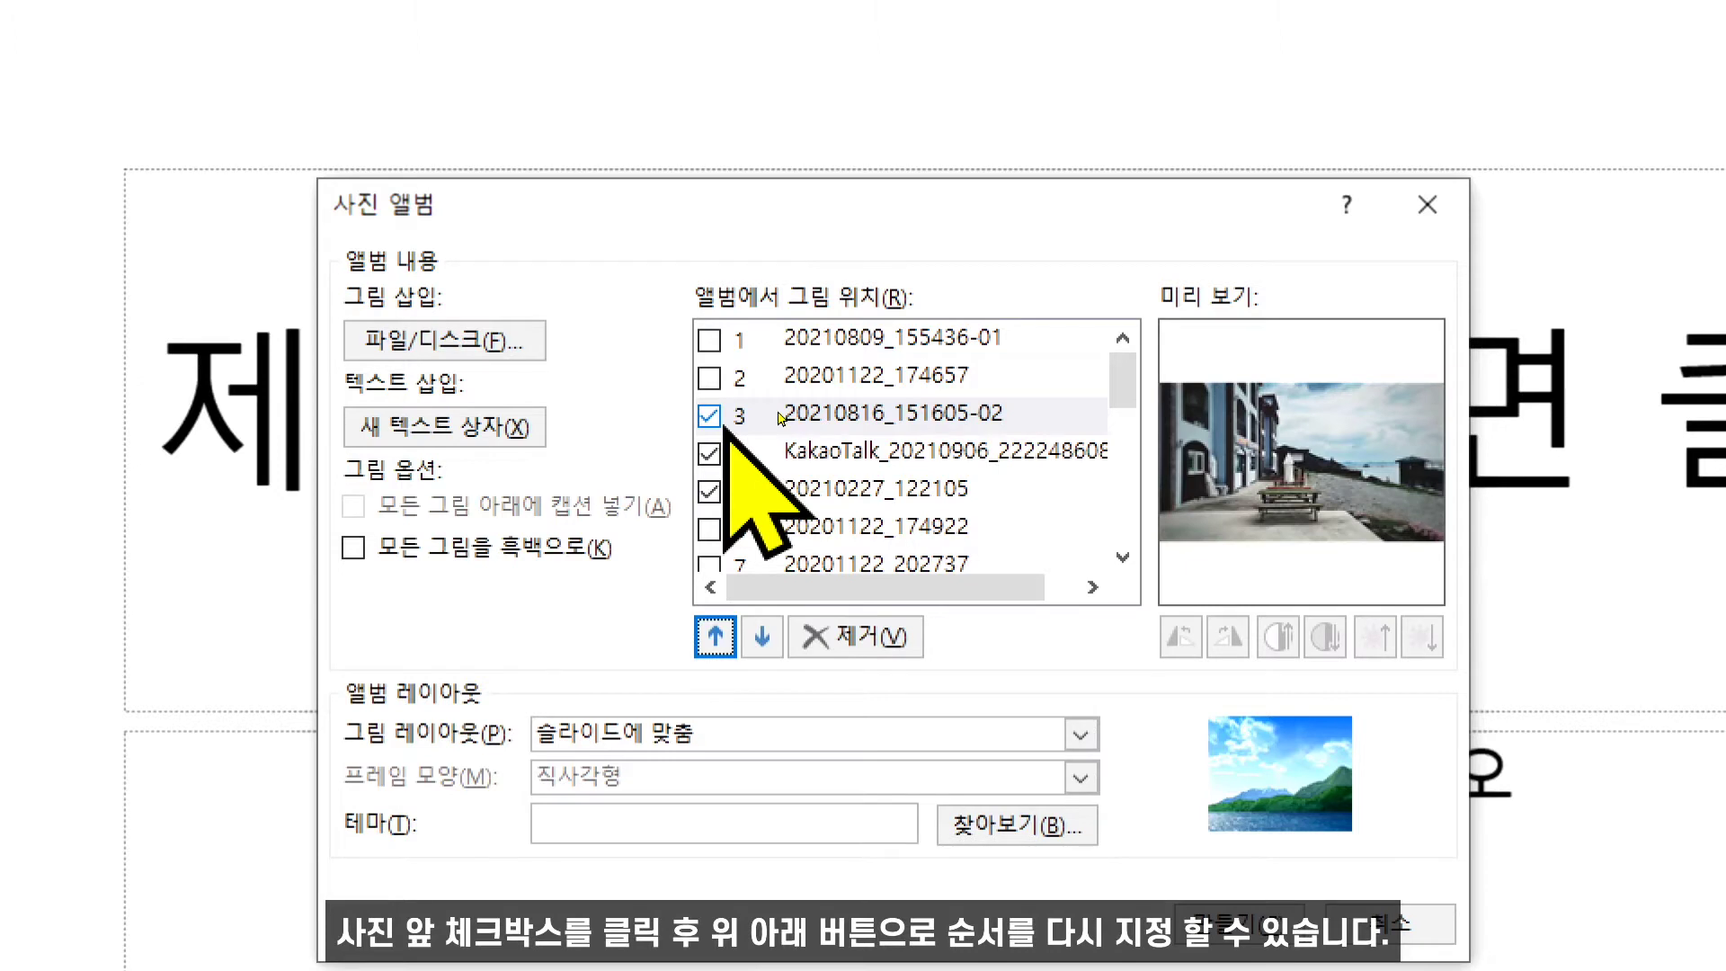
- Uncheck the pictures at positions 3, 4 and 5
click(841, 541)
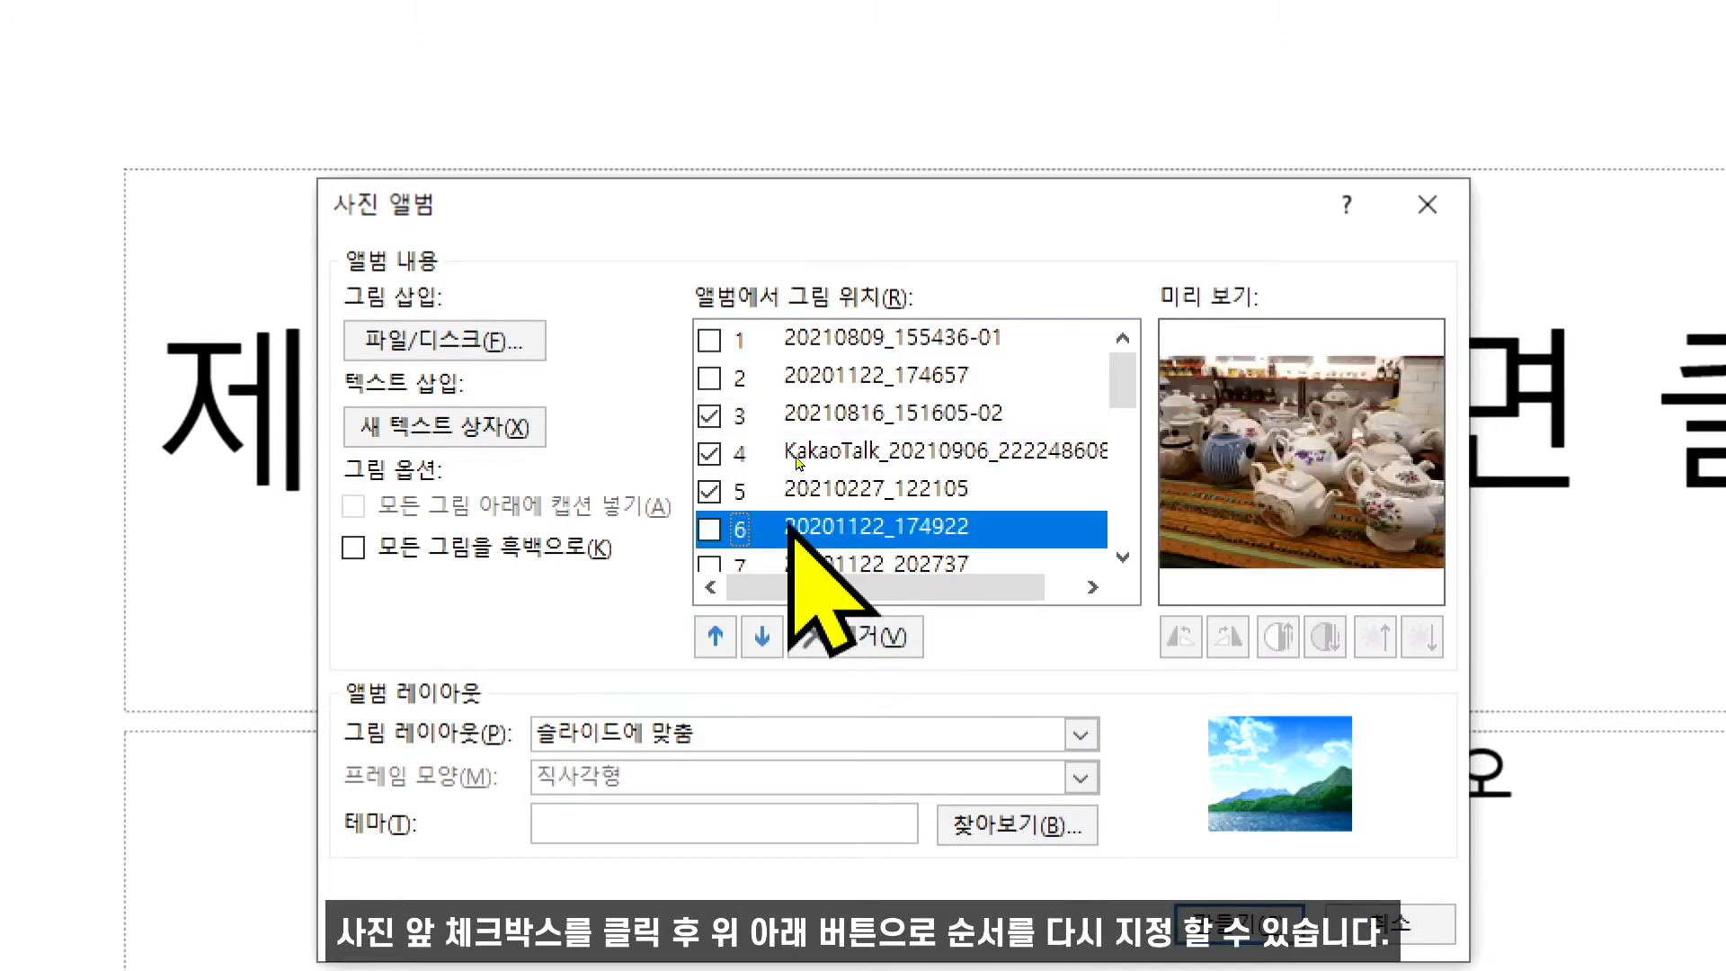
click(710, 497)
click(708, 460)
click(708, 424)
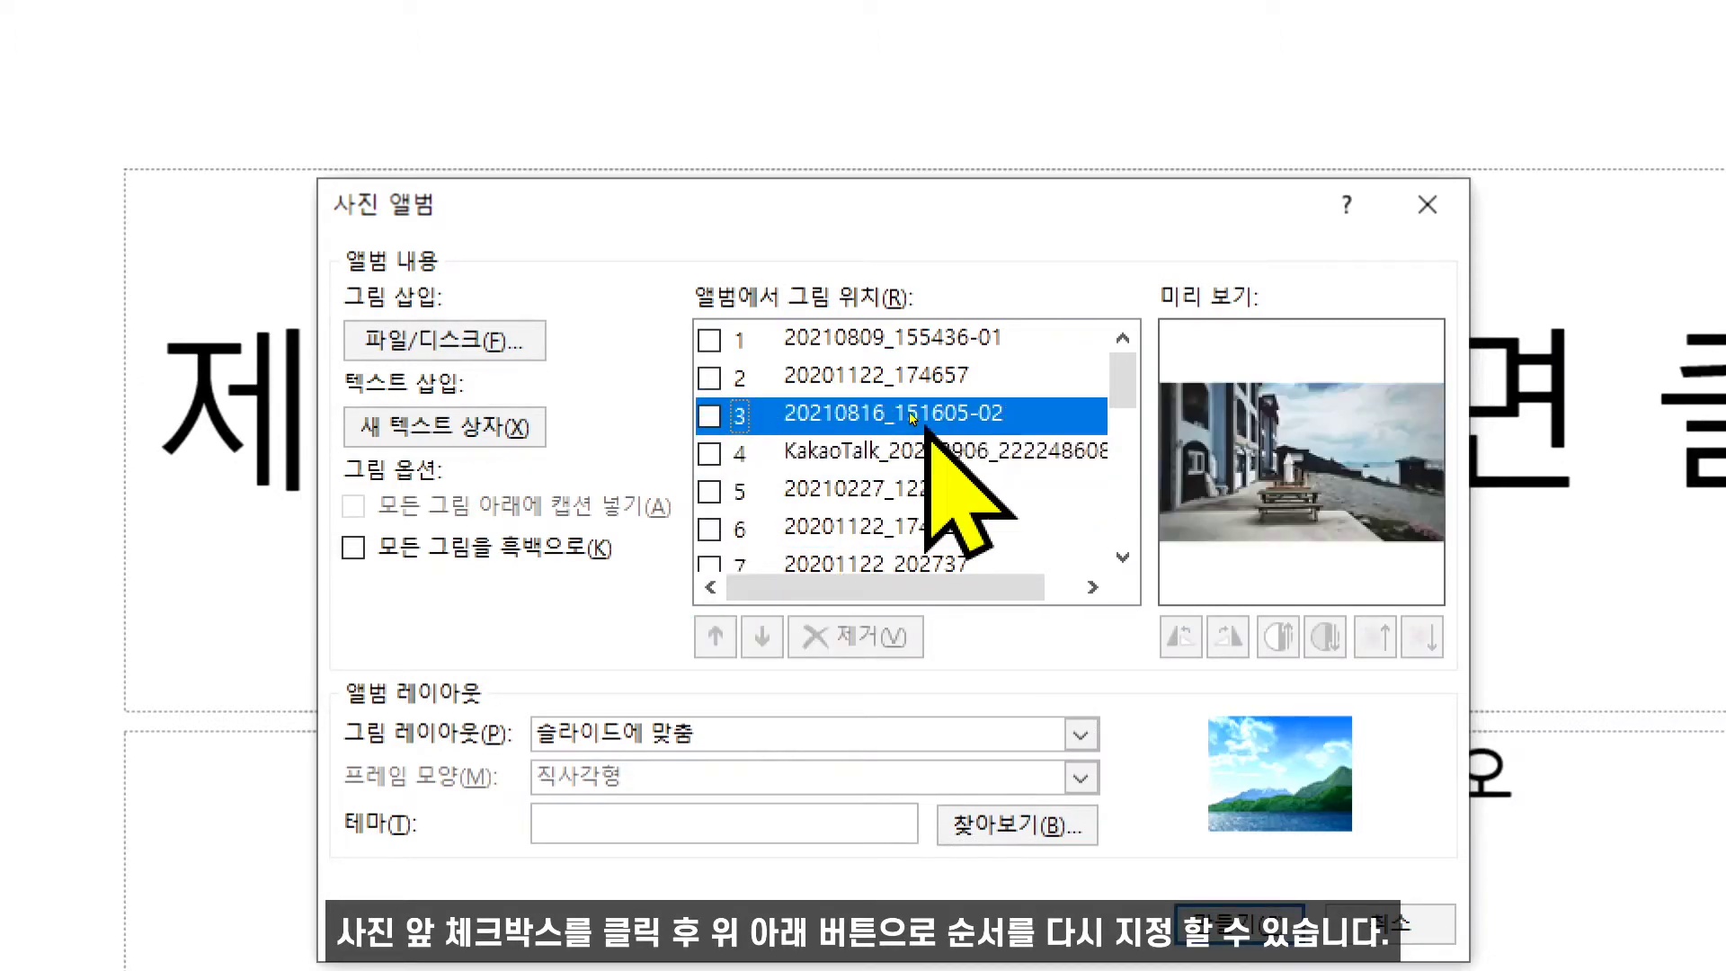
- Remove picture 19, a KakaoTalk photo near the end of the list, from the album
drag(1113, 394, 1090, 528)
click(980, 515)
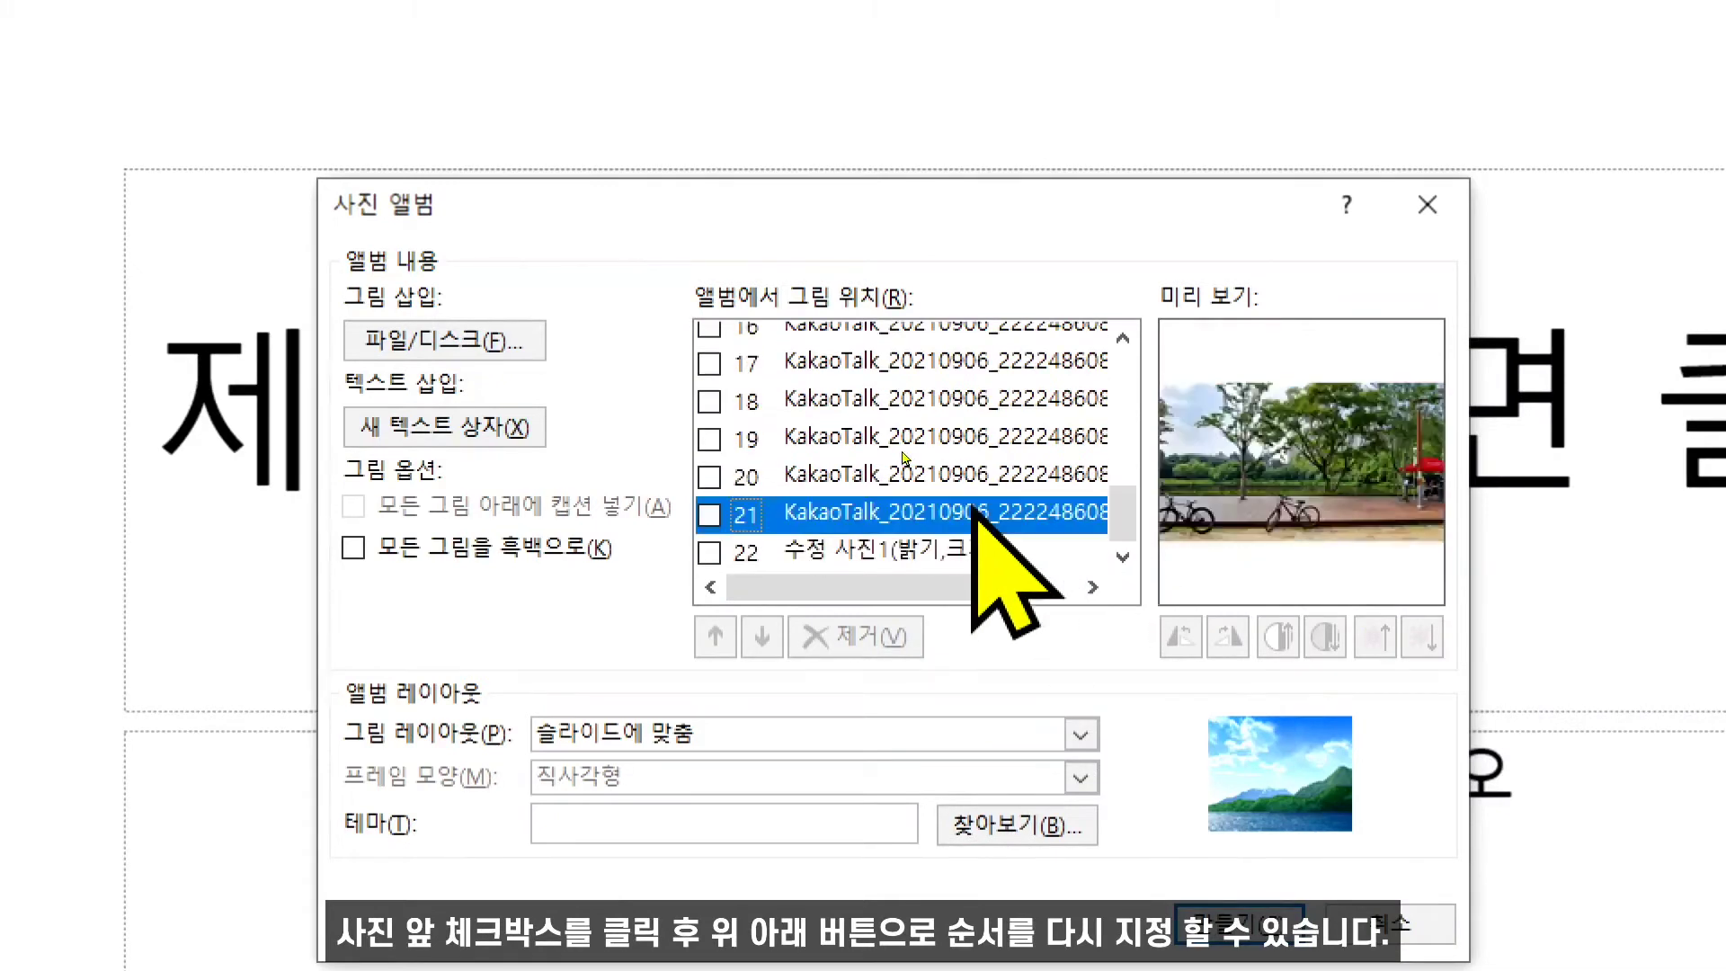
click(822, 475)
click(815, 432)
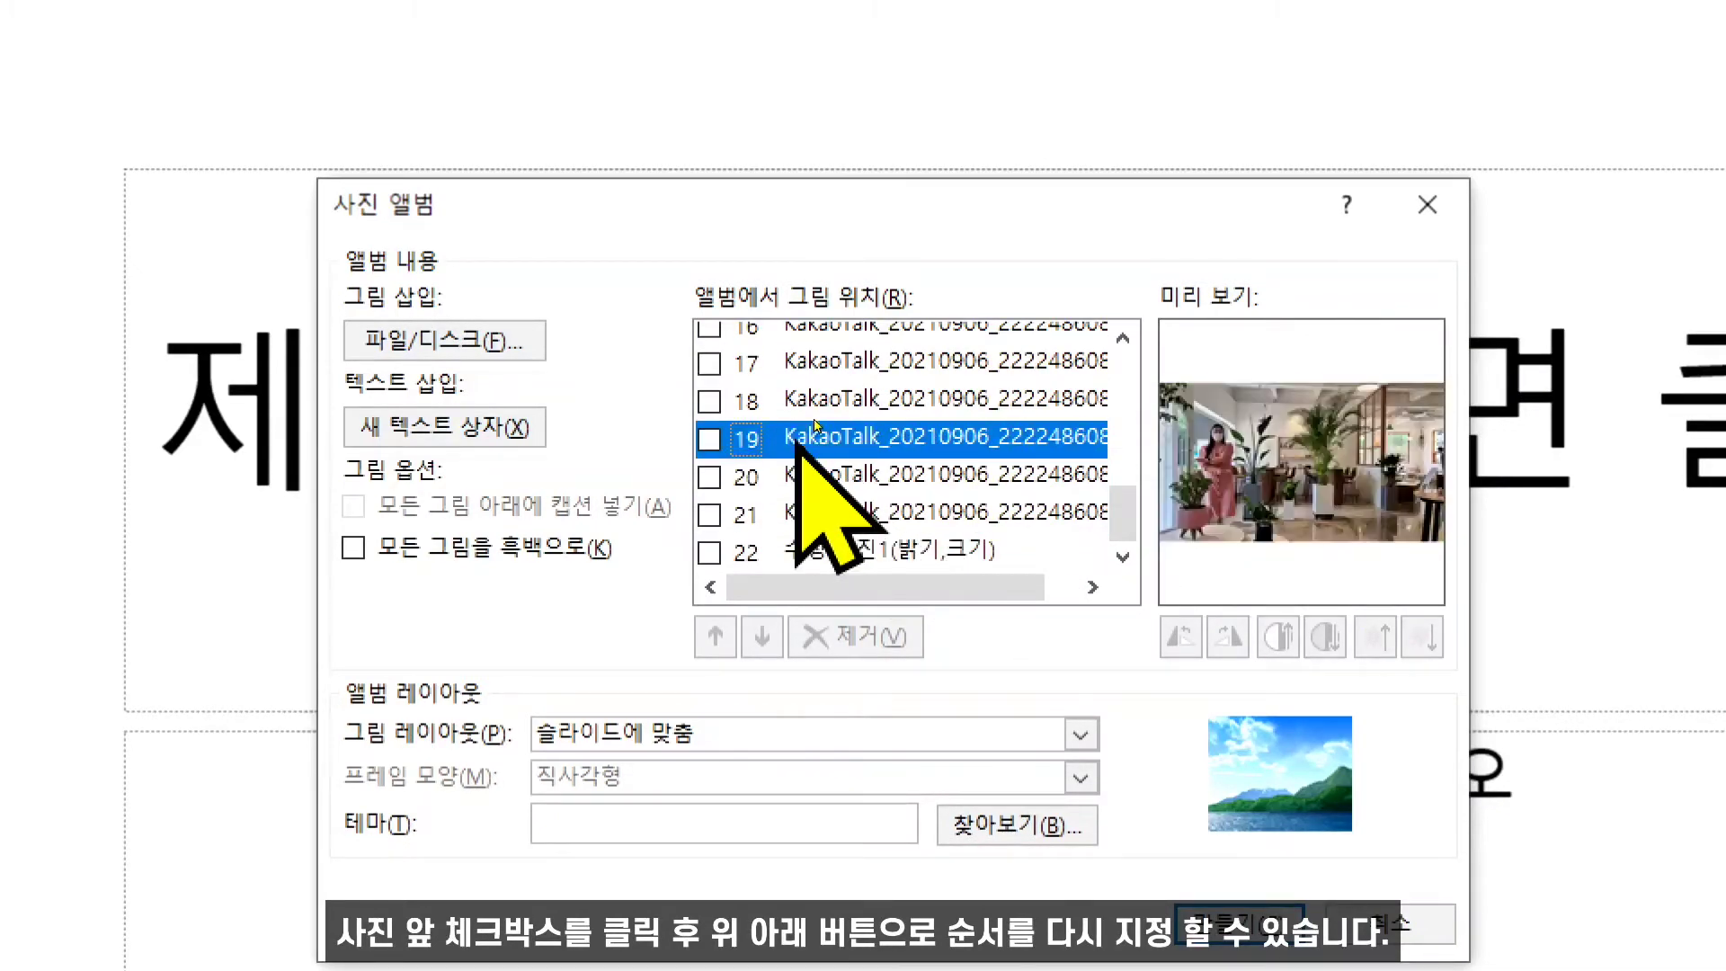
click(817, 402)
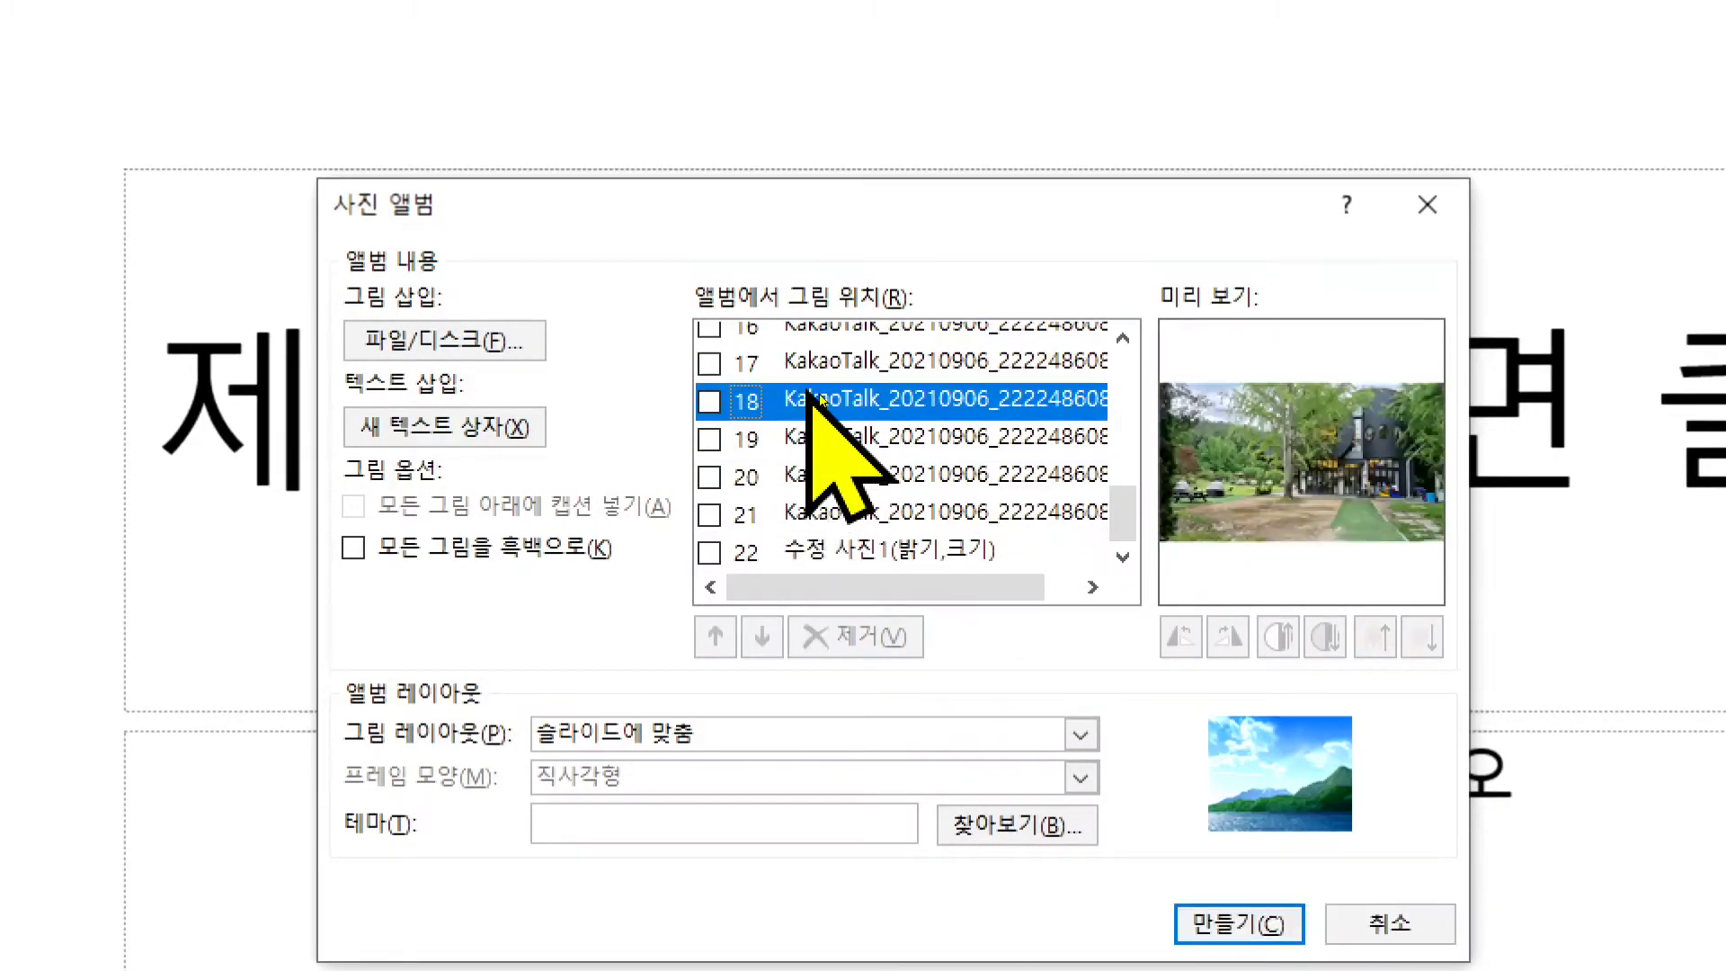
drag(1116, 505, 1116, 501)
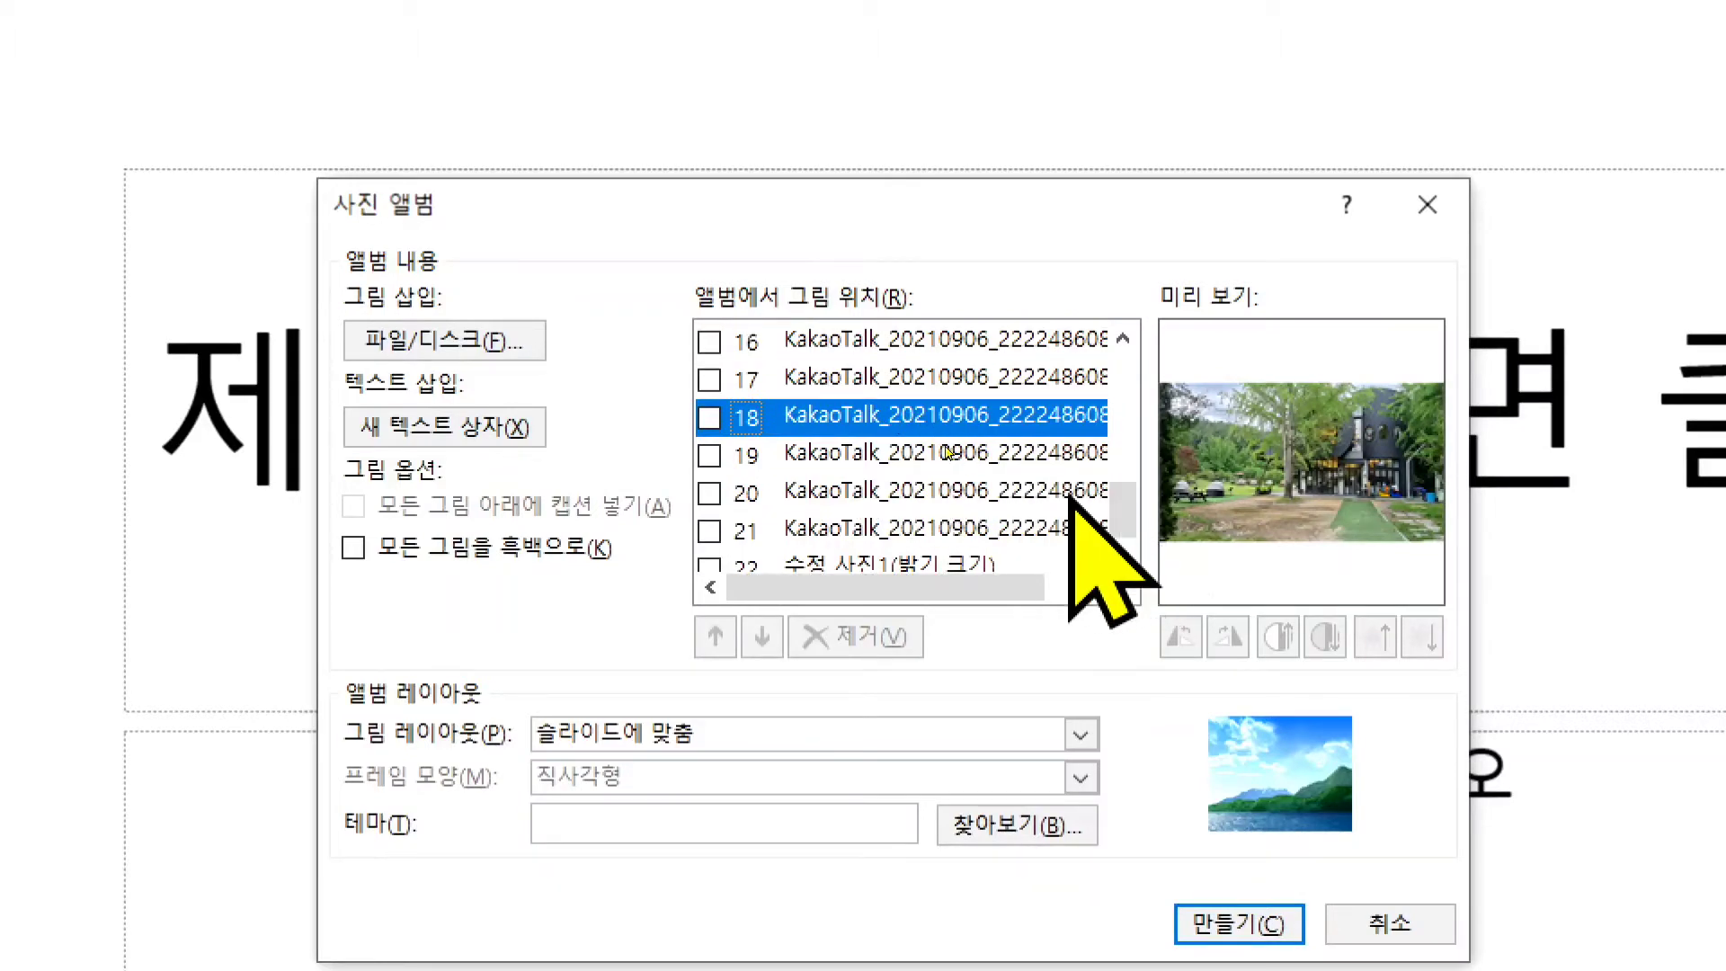
click(710, 455)
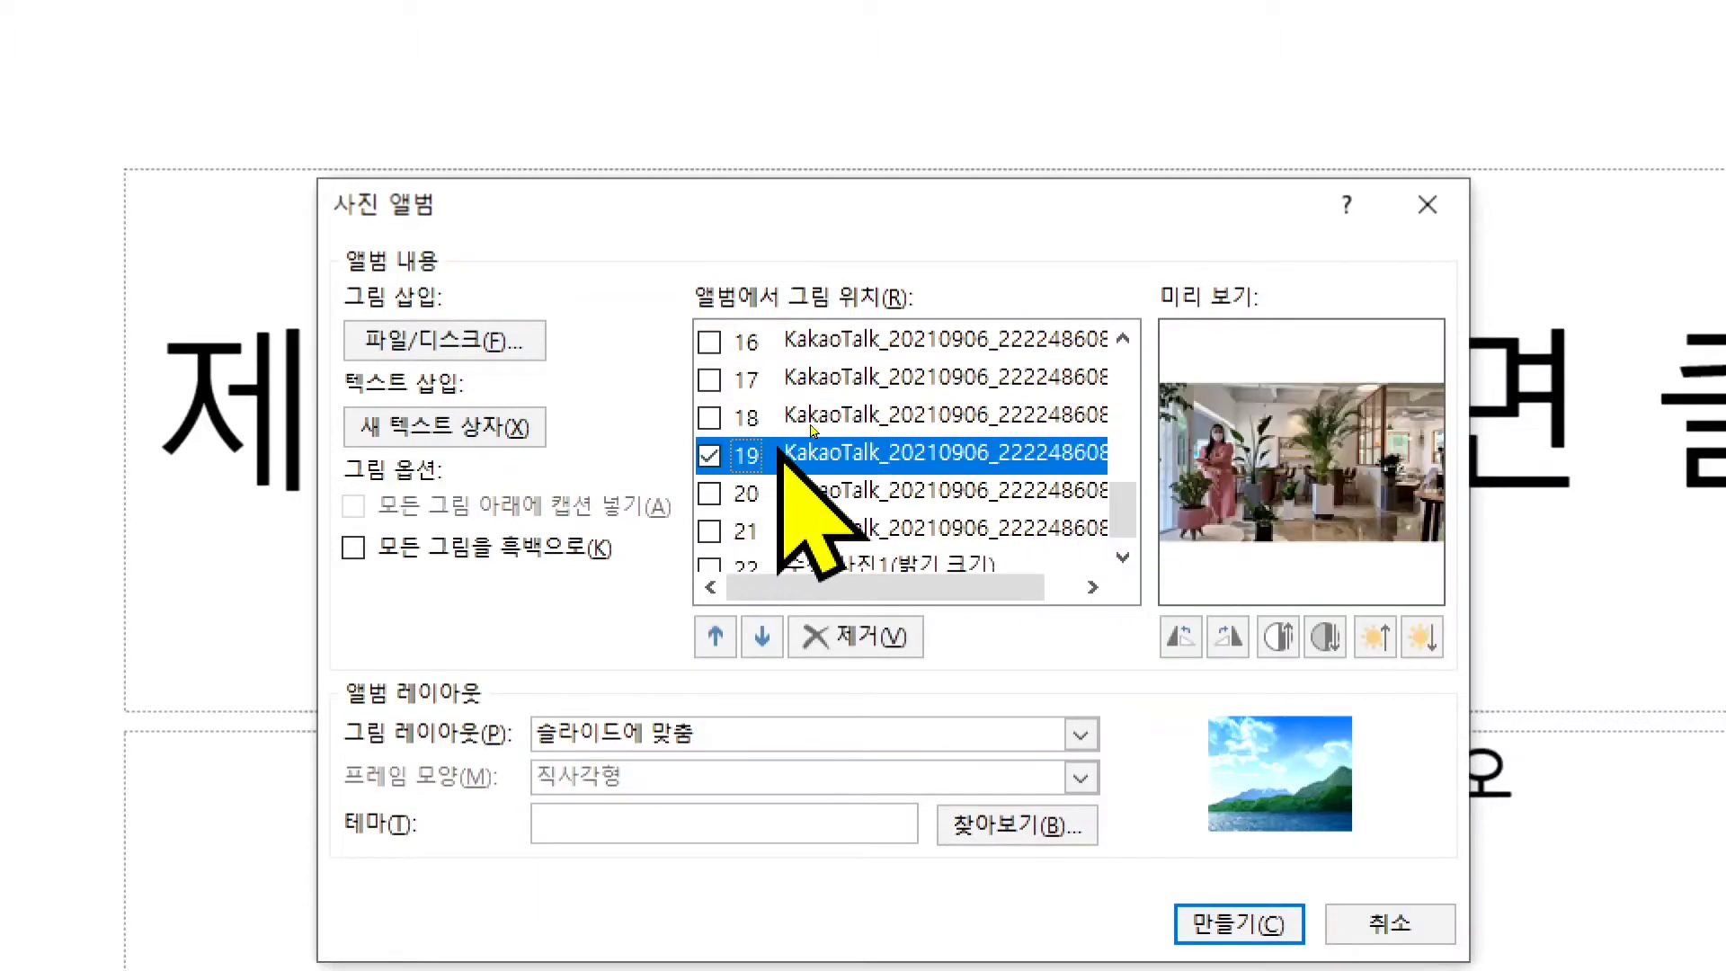
click(862, 633)
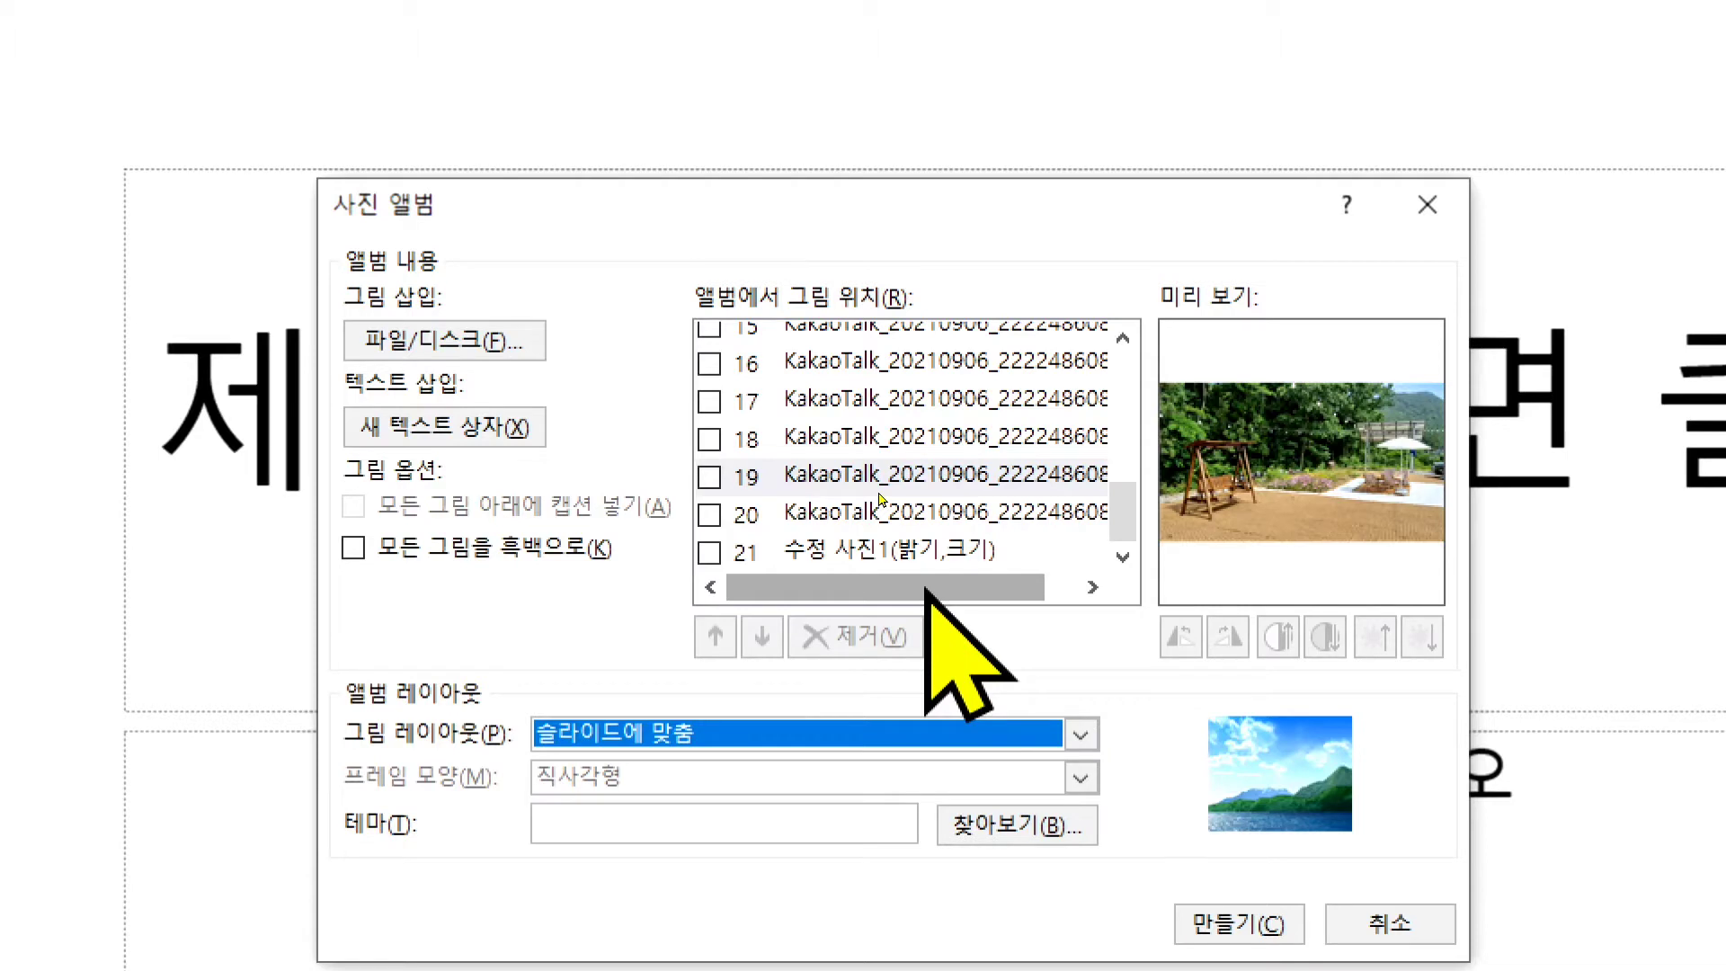
- Check picture 20 and rotate it four quarter turns, back to its original orientation
click(805, 512)
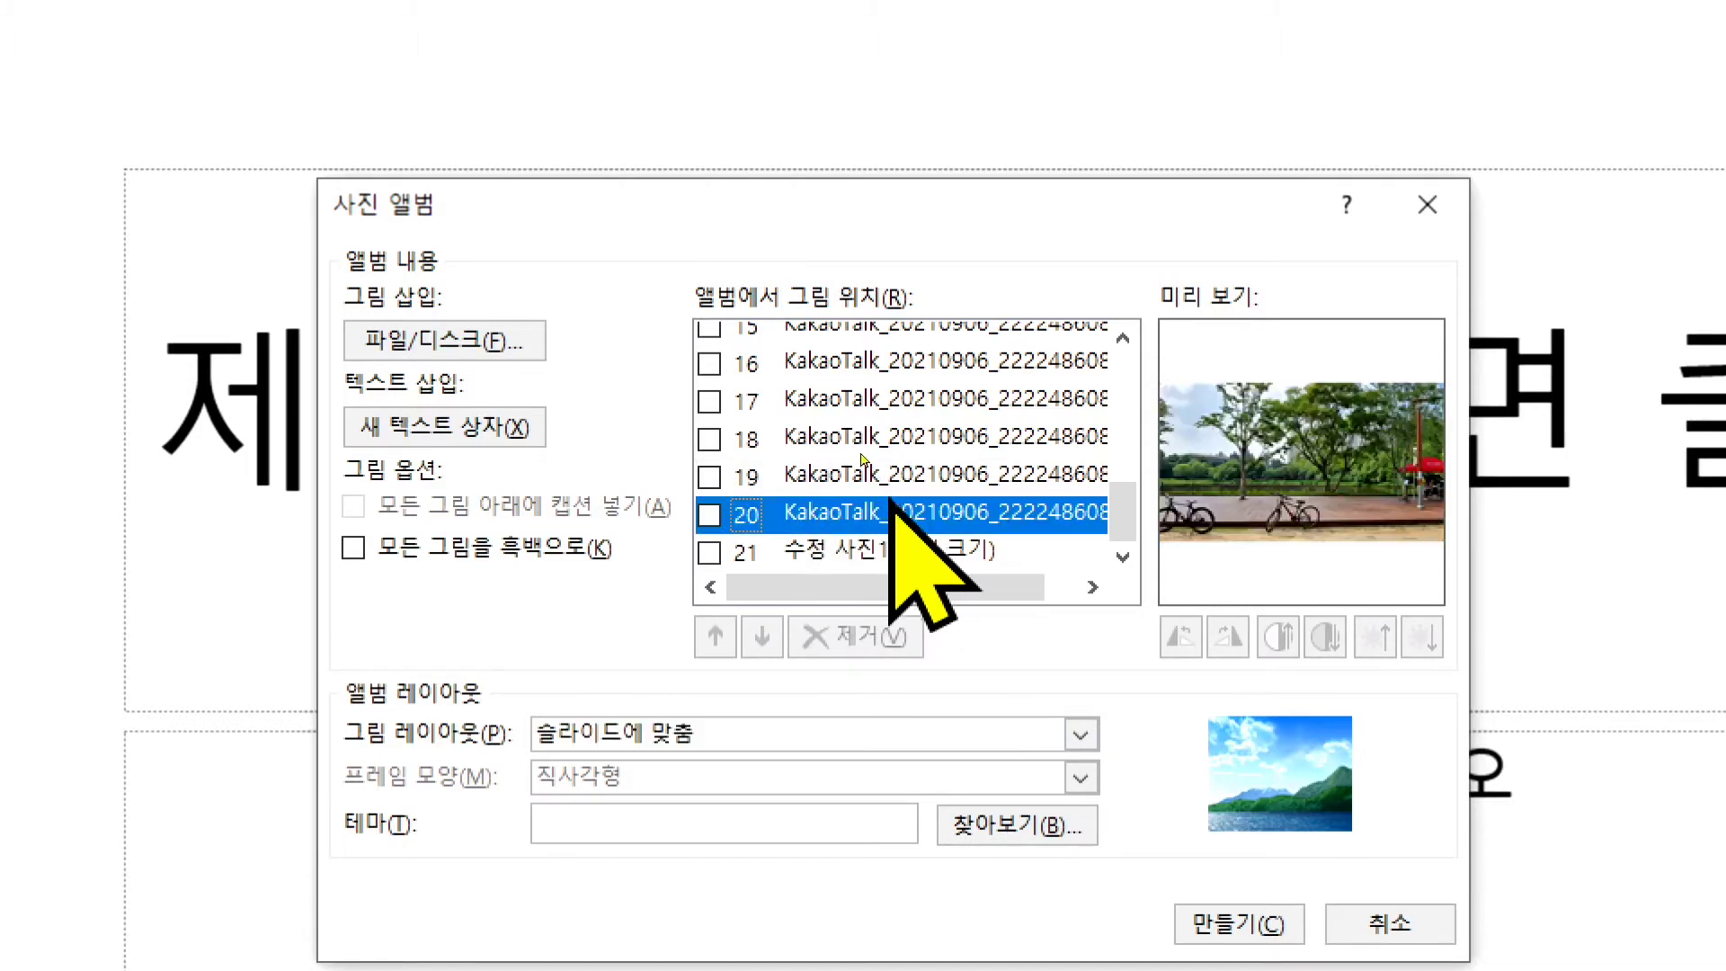
click(709, 517)
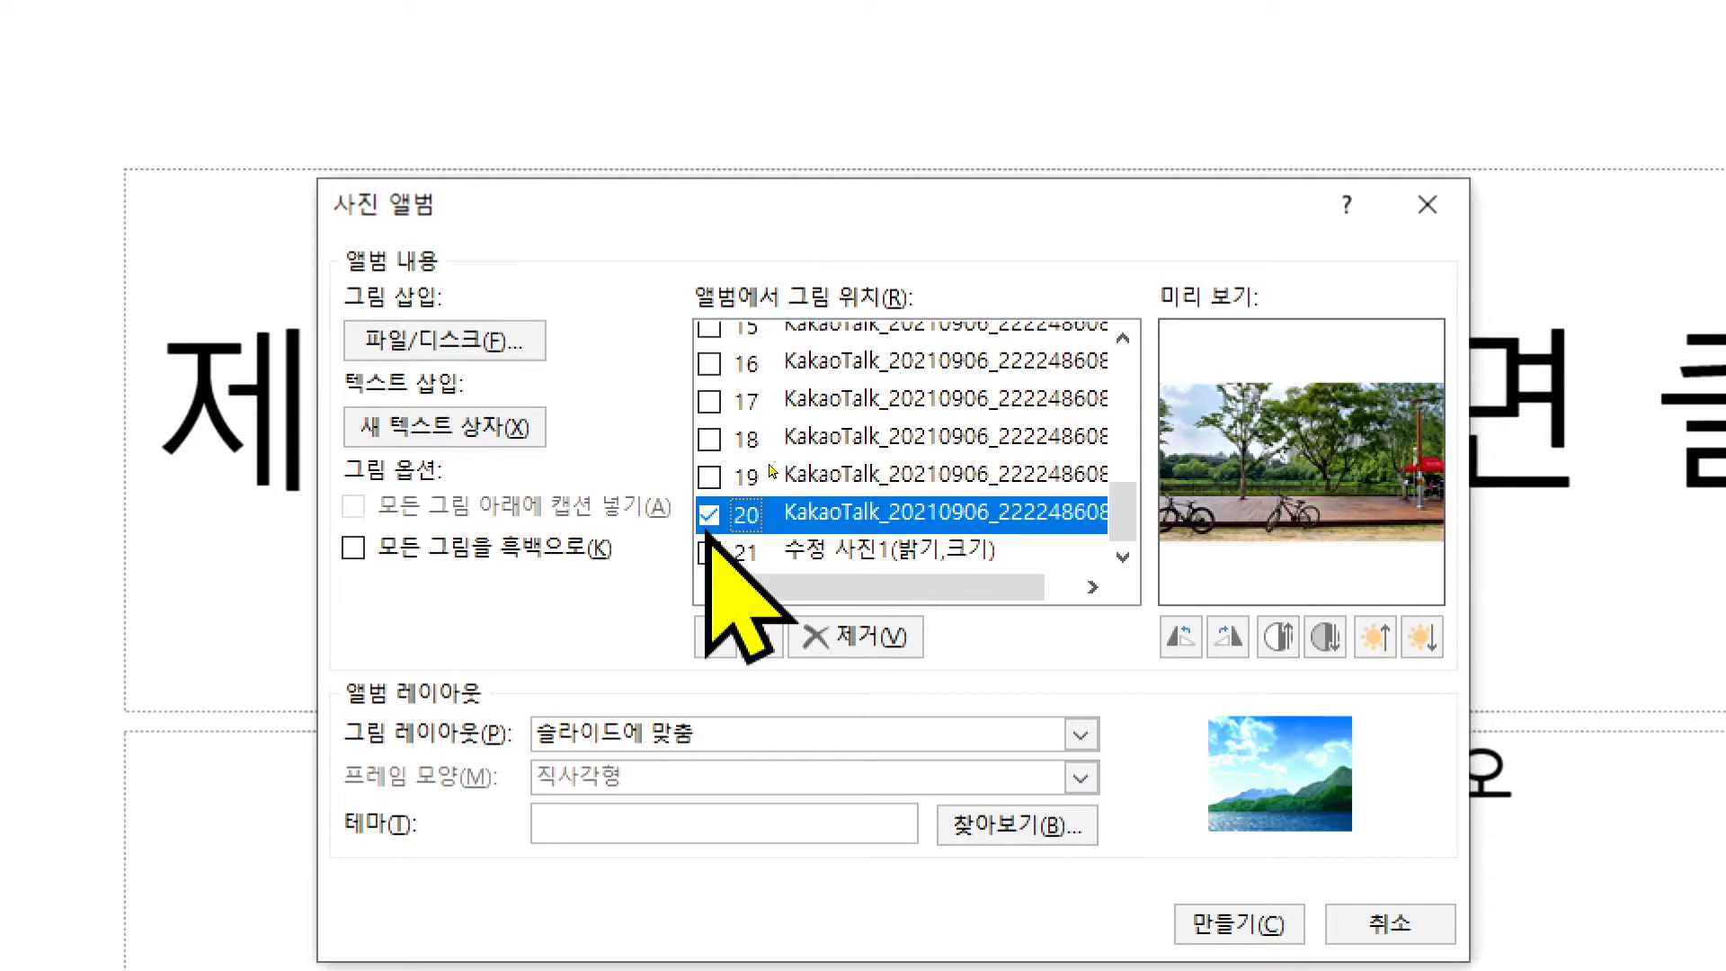
click(1229, 638)
click(1229, 639)
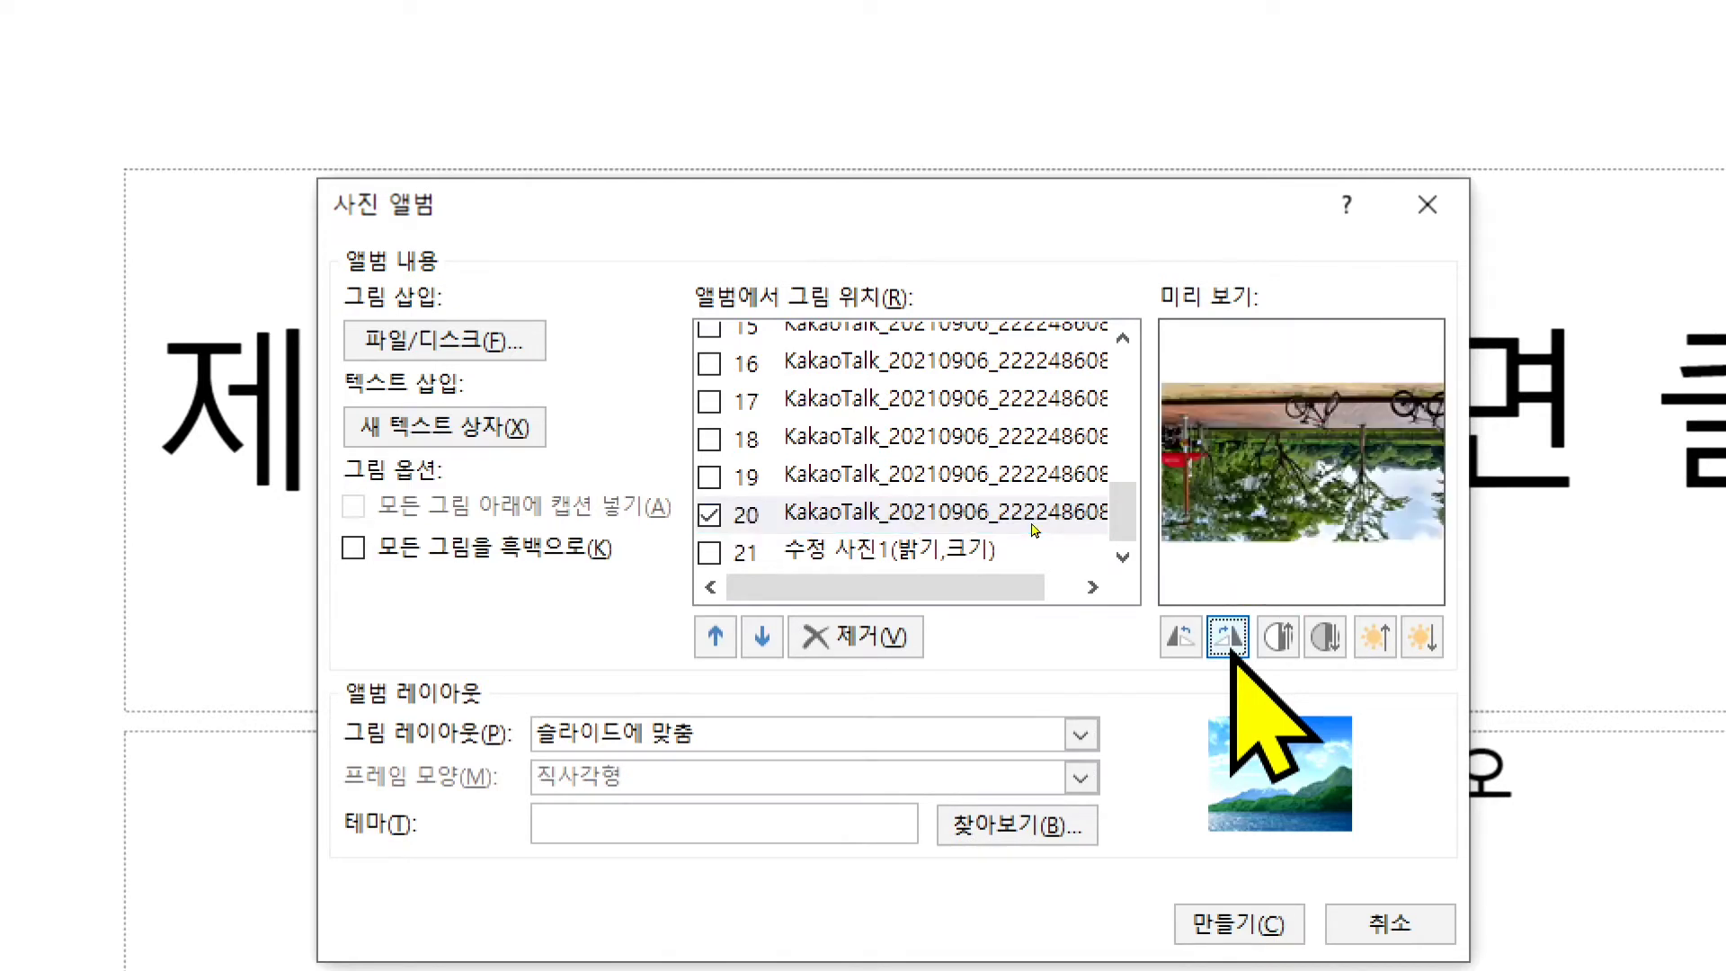
click(1229, 638)
click(1232, 653)
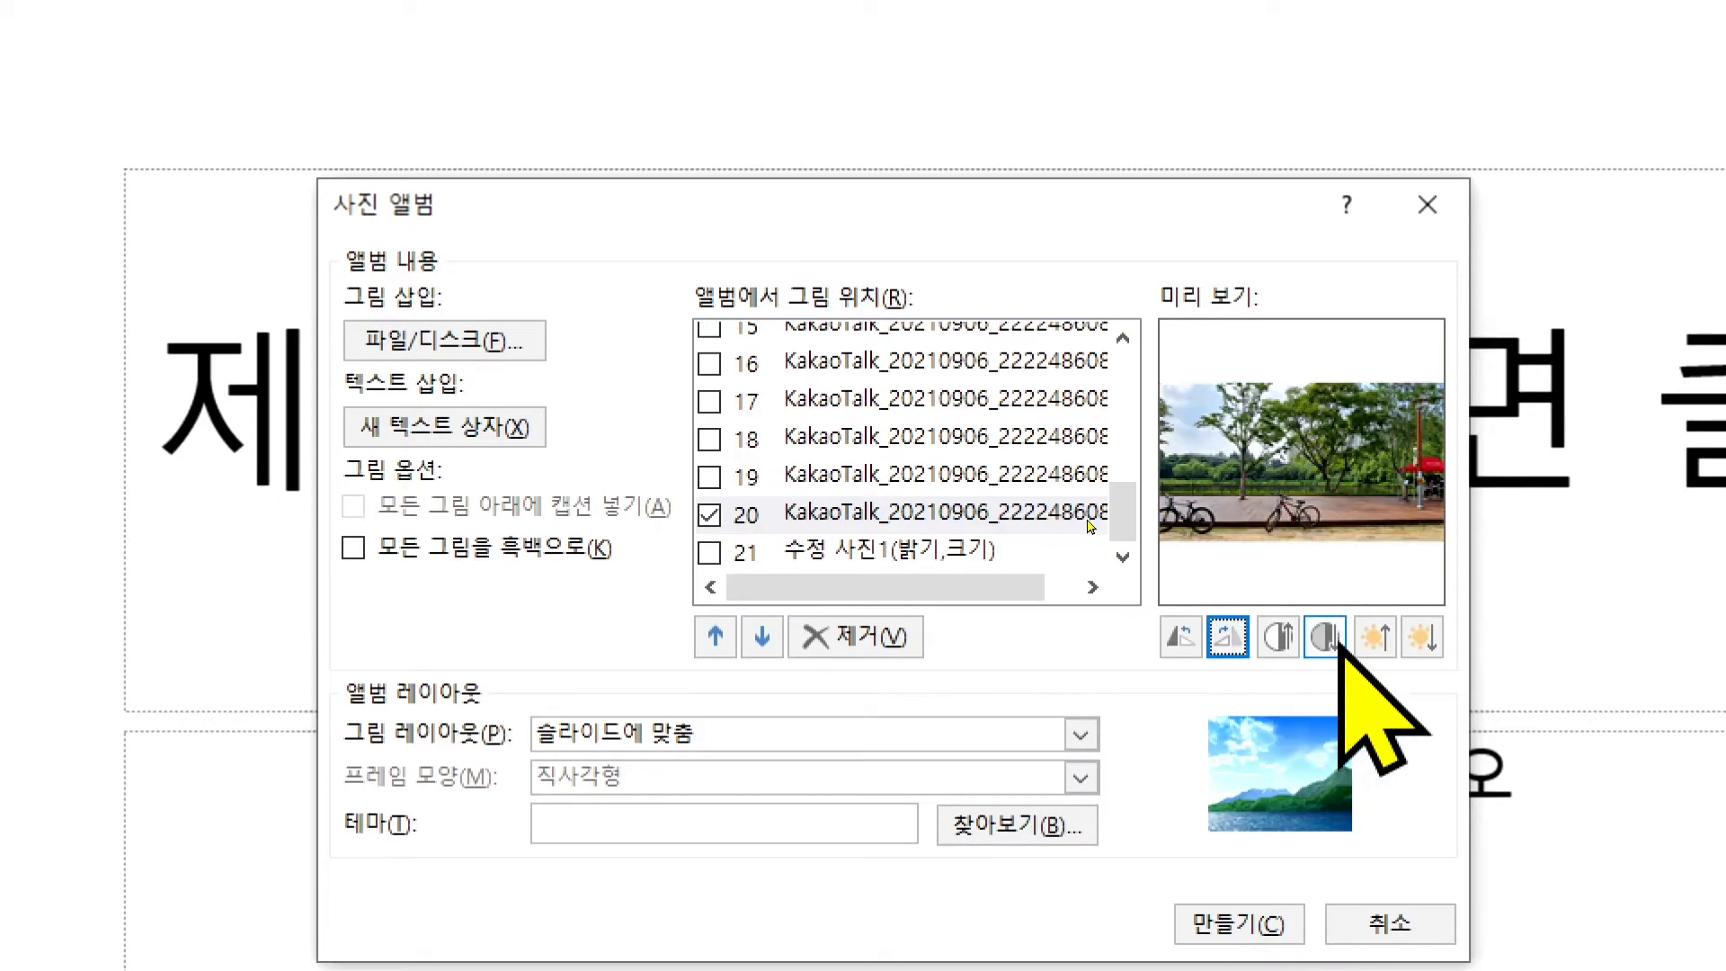
- Raise picture 20's brightness twice, then lower it twice
click(1375, 639)
click(1375, 639)
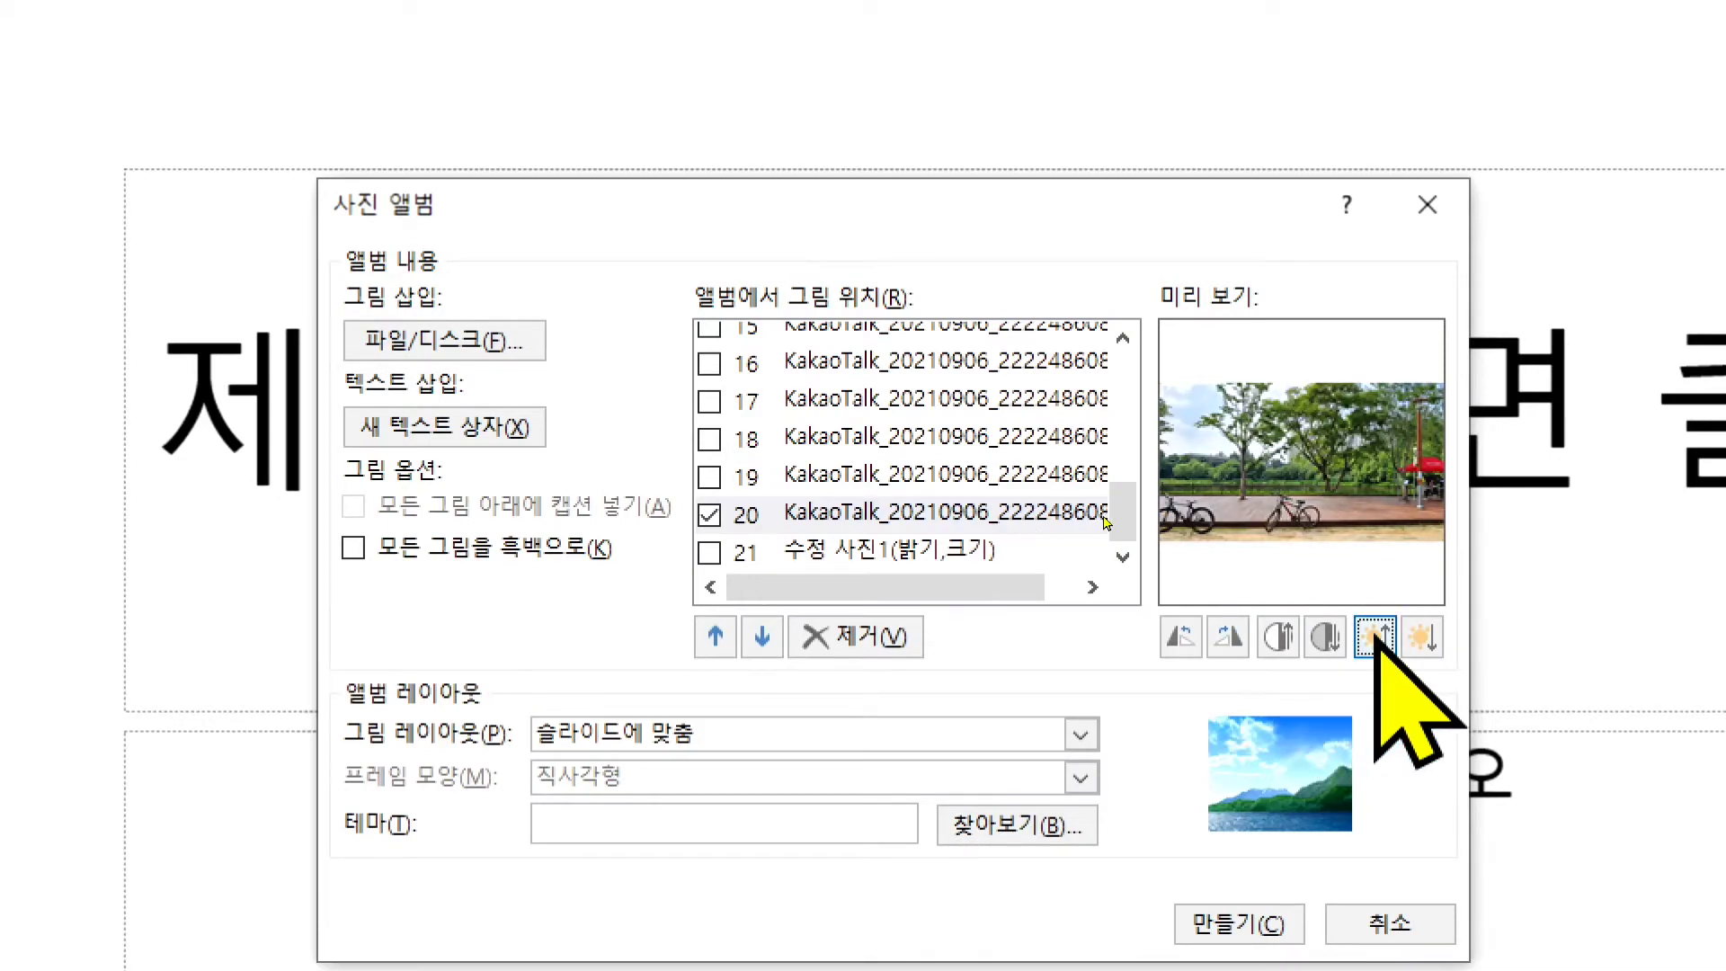
click(1422, 638)
click(1422, 640)
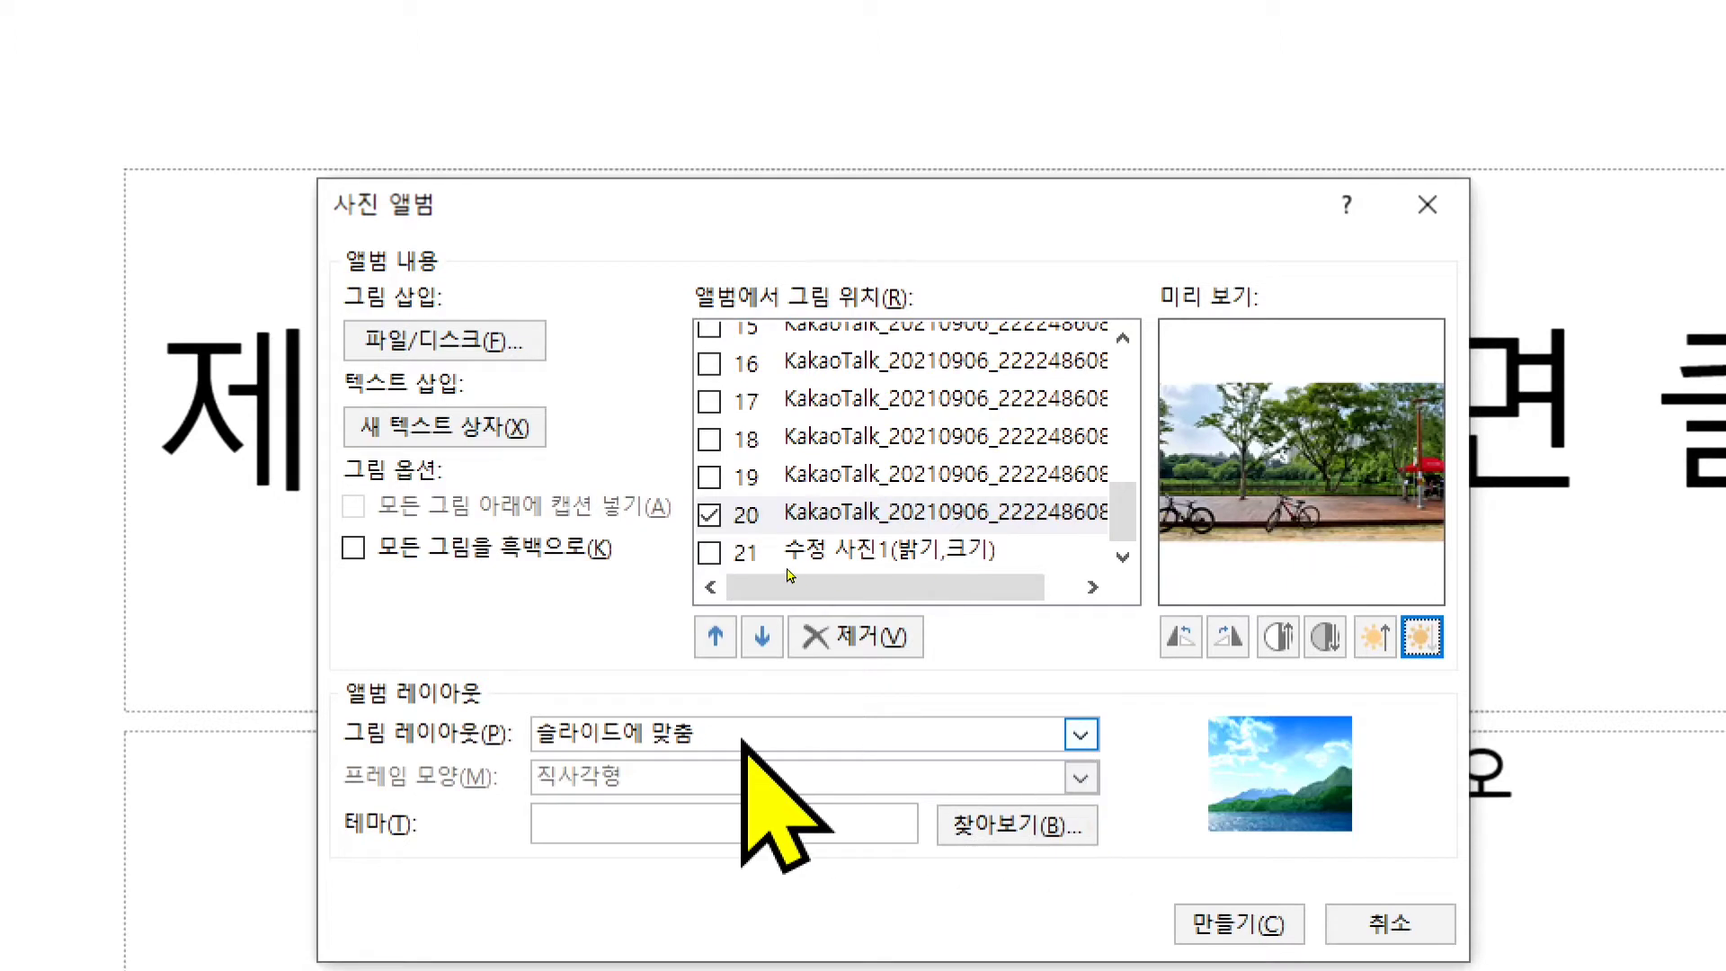
- Switch the picture layout to 그림 1개 and back to 슬라이드에 맞춤
click(1081, 734)
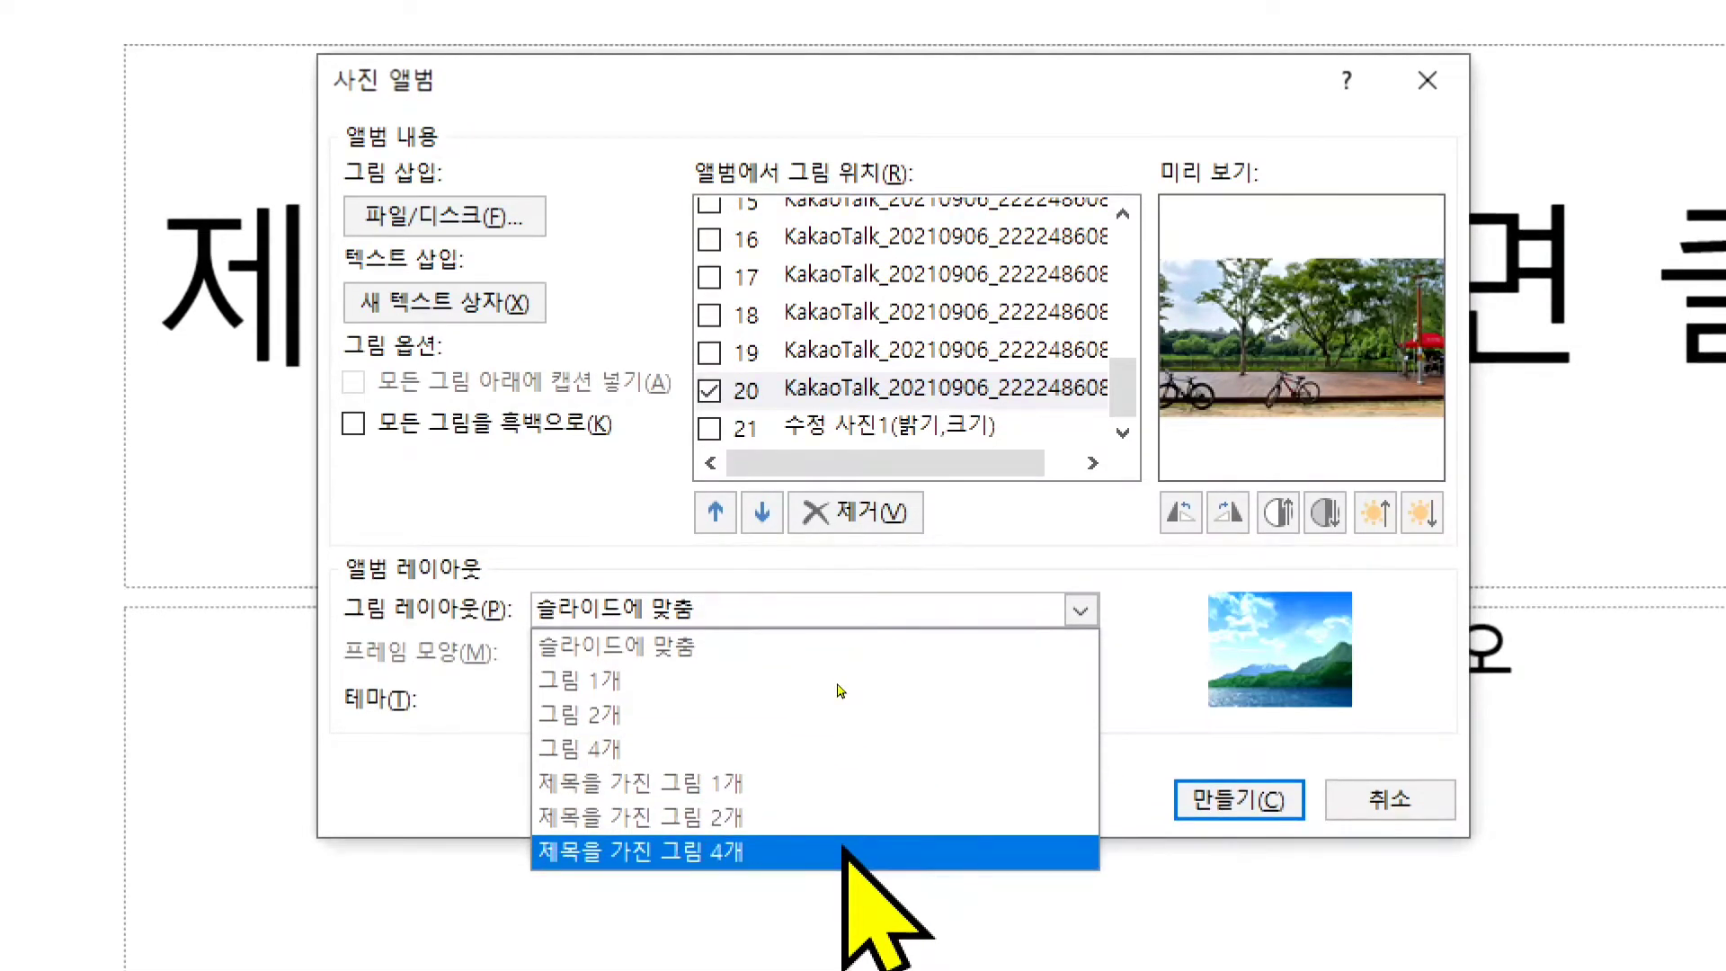
click(598, 680)
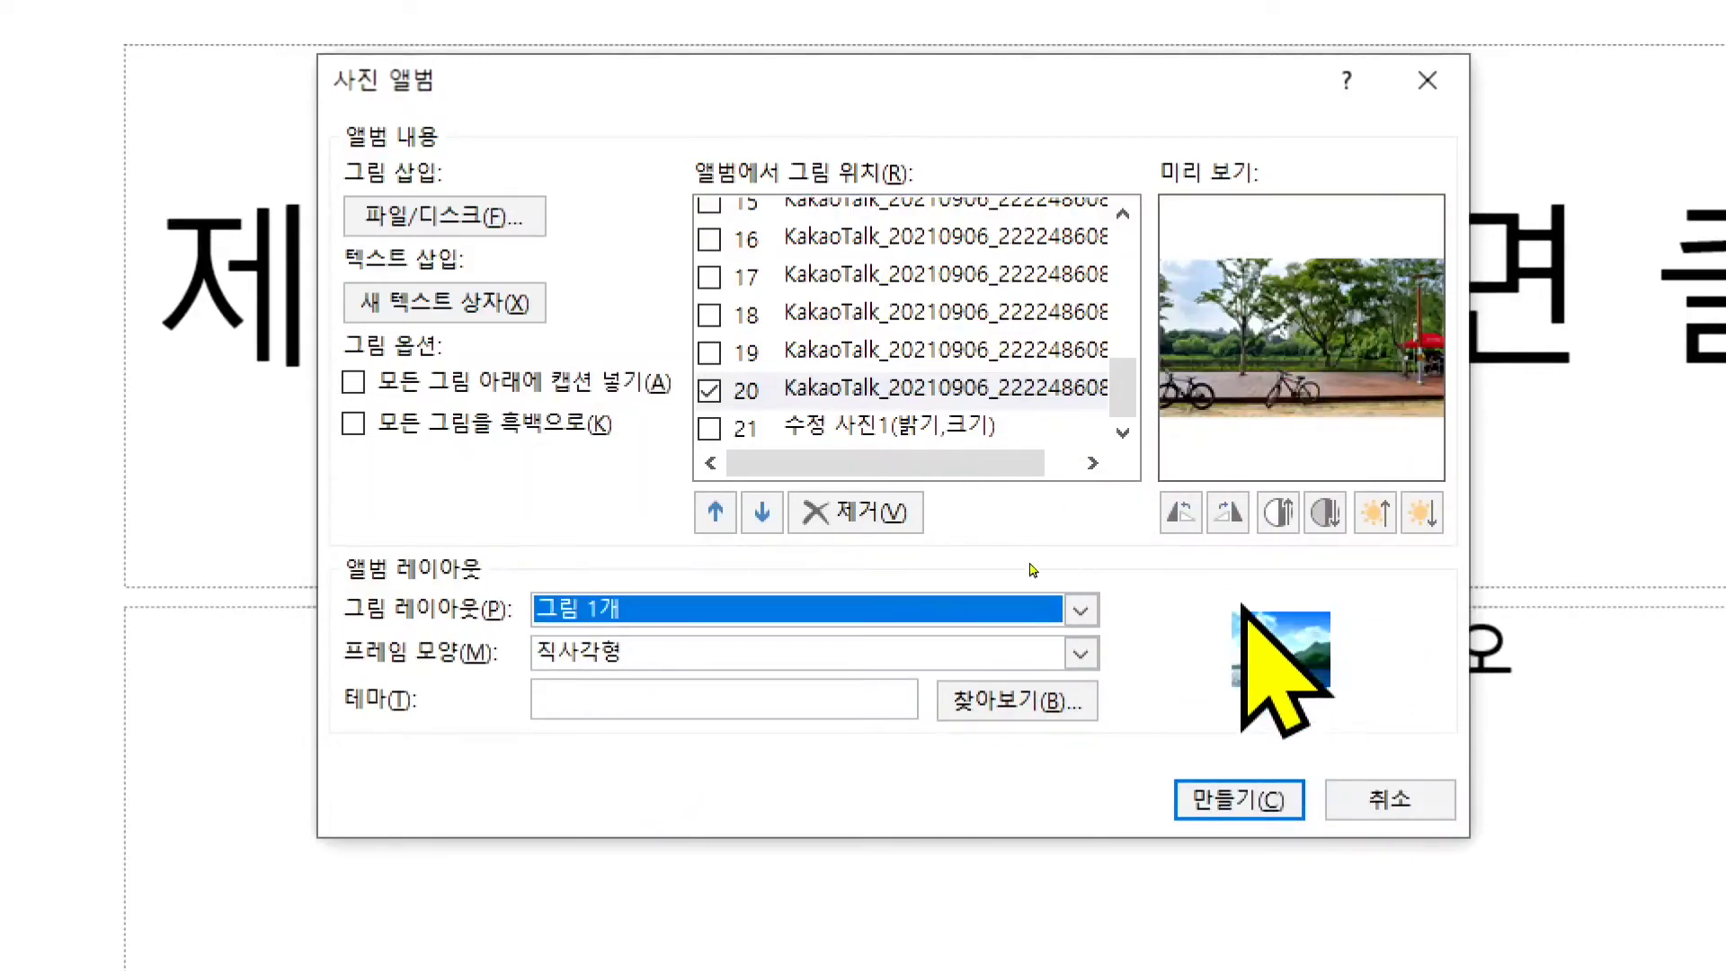
click(971, 613)
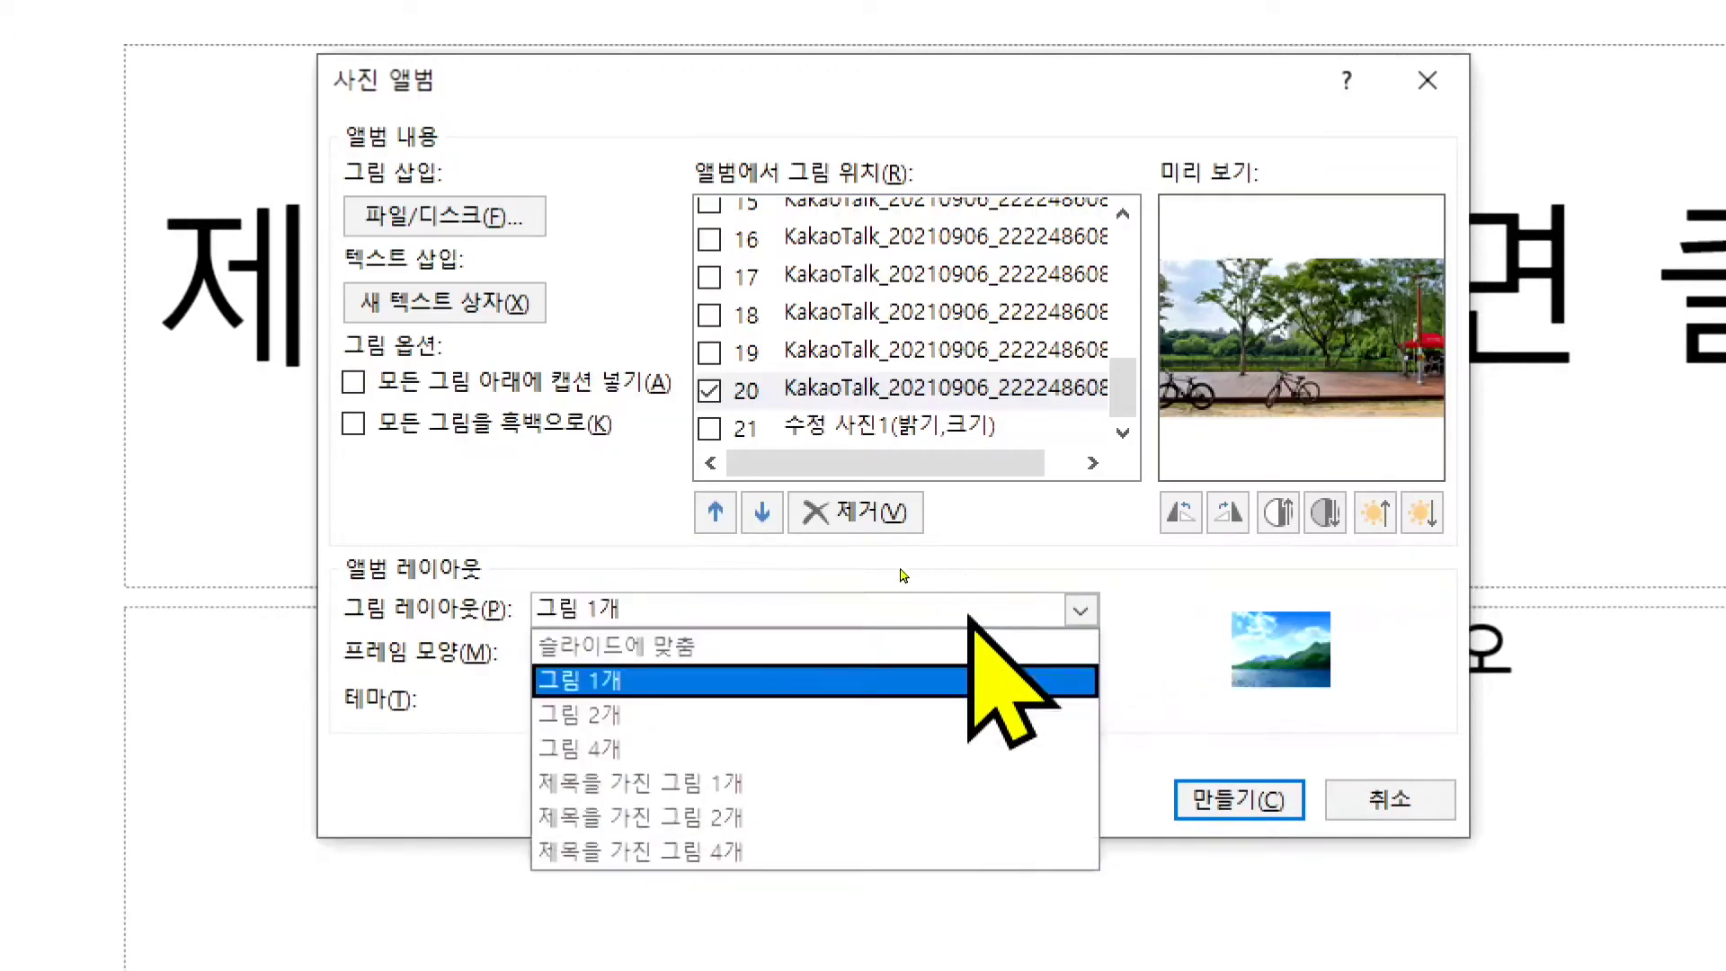
click(648, 646)
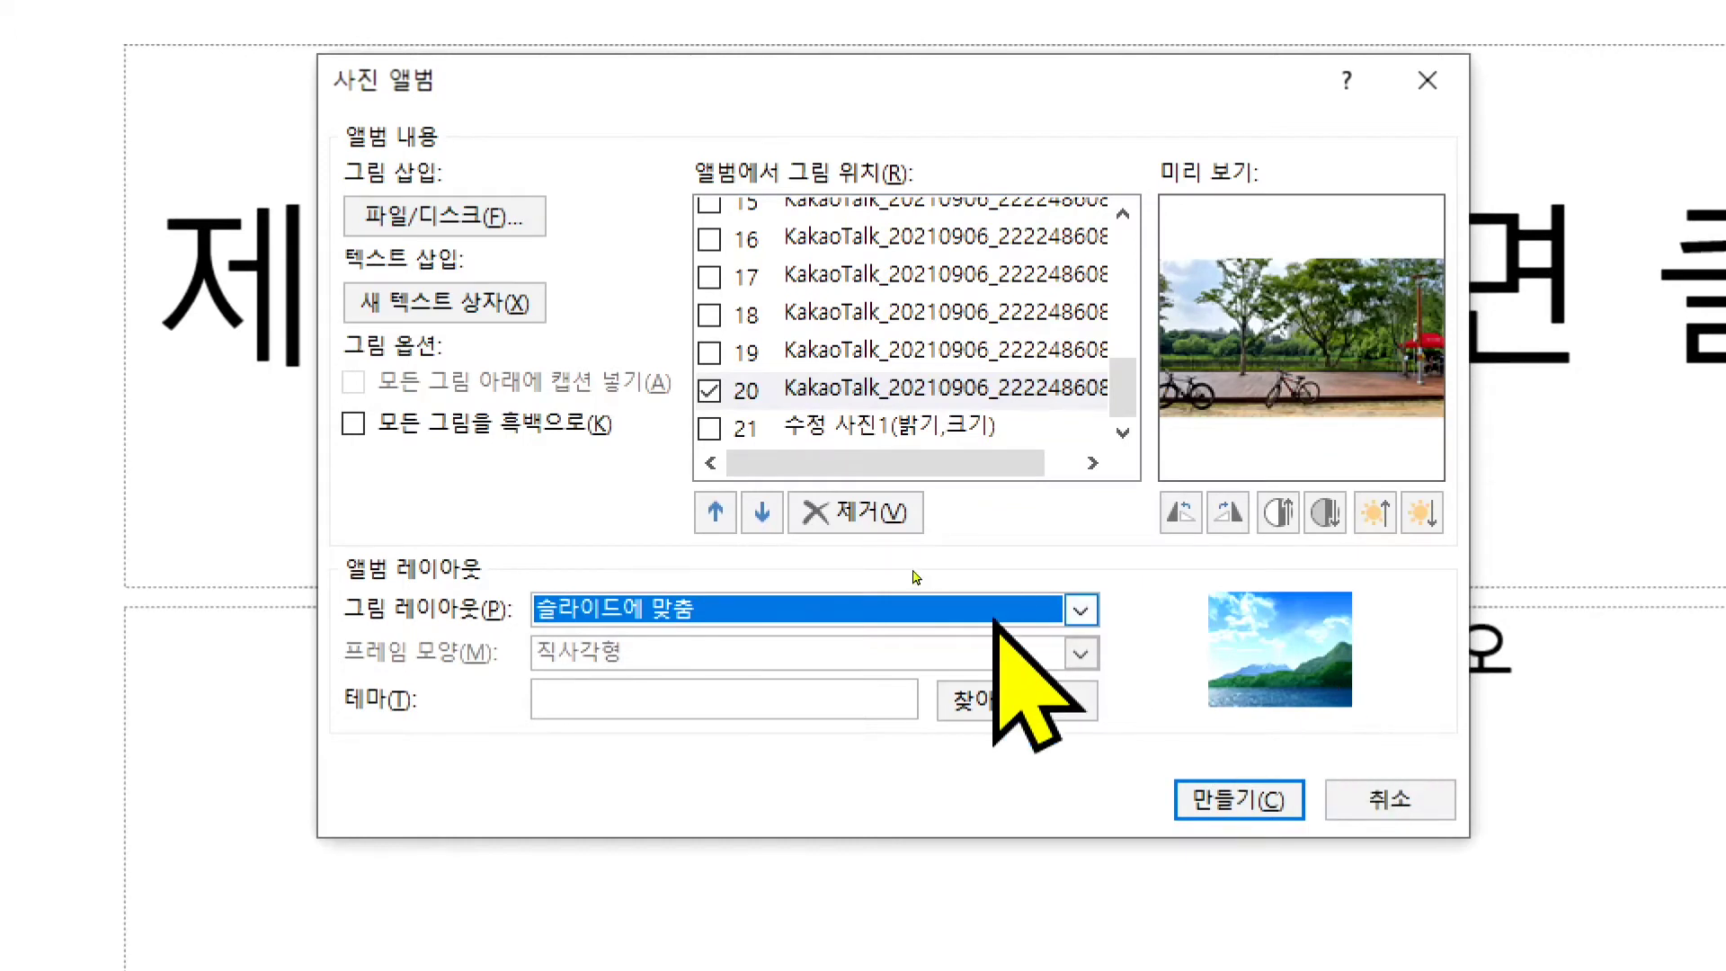
- Set the album's picture layout to 그림 1개
click(881, 600)
click(766, 605)
key(Down)
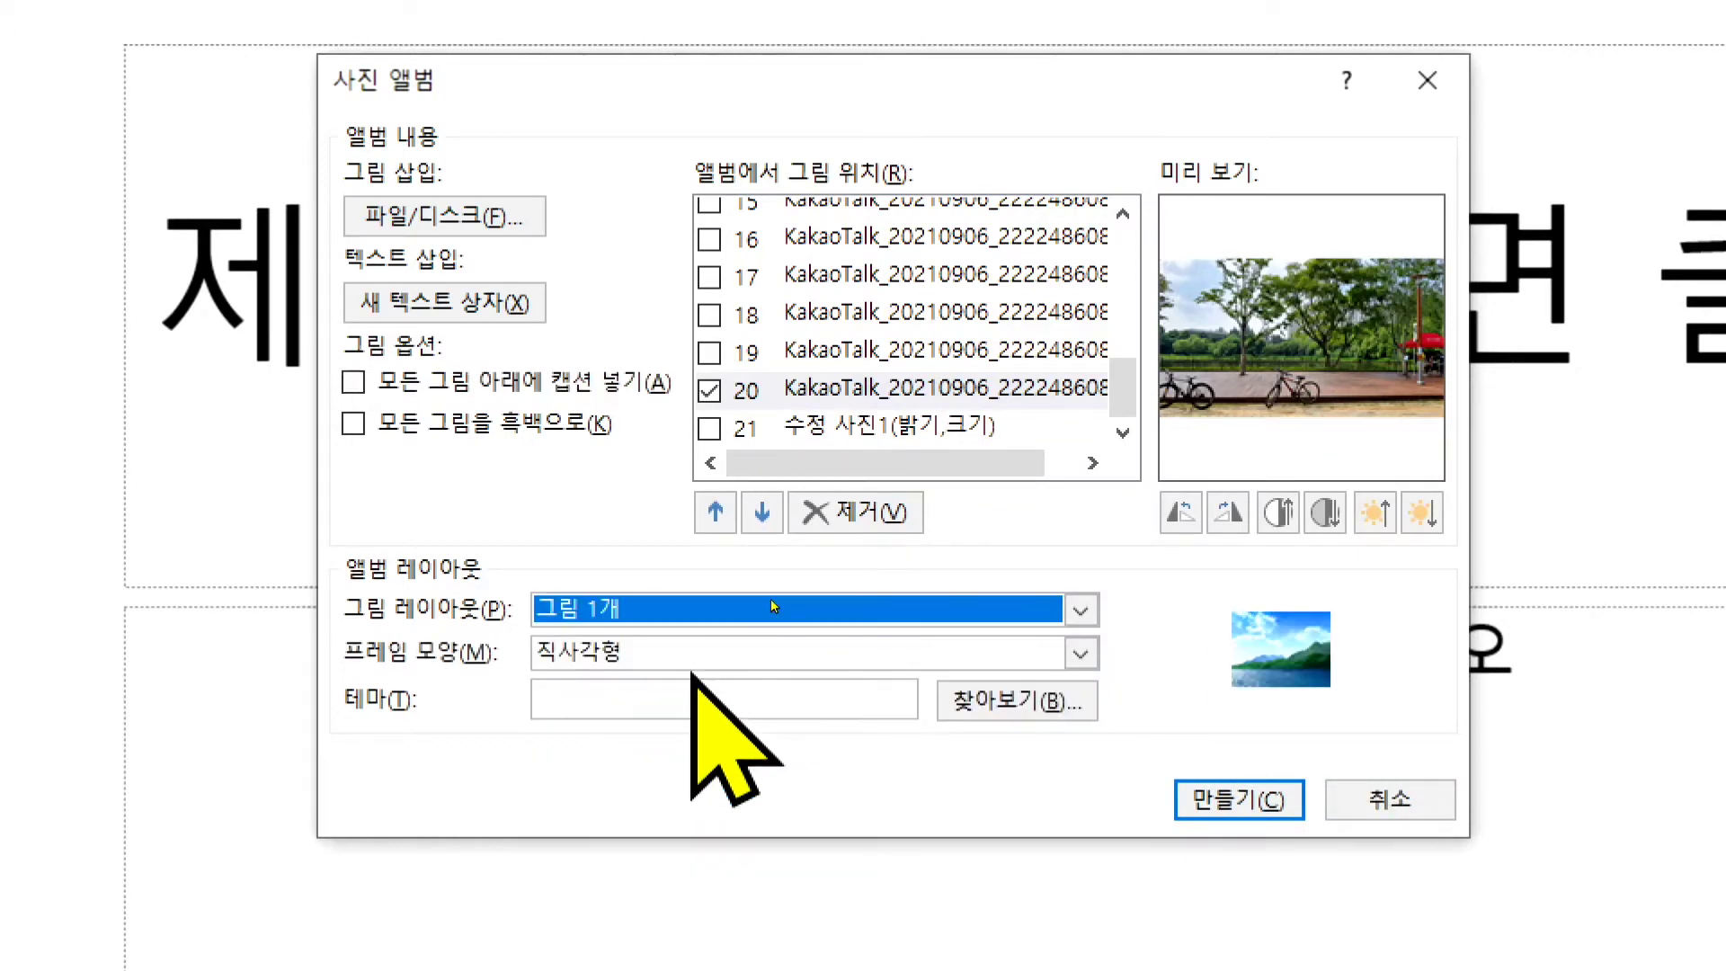
- Try the 그림 4개 picture layout with the 모서리가 둥근 직사각형 and then 부드러운 가장자리 직사각형 frame shapes
click(1059, 619)
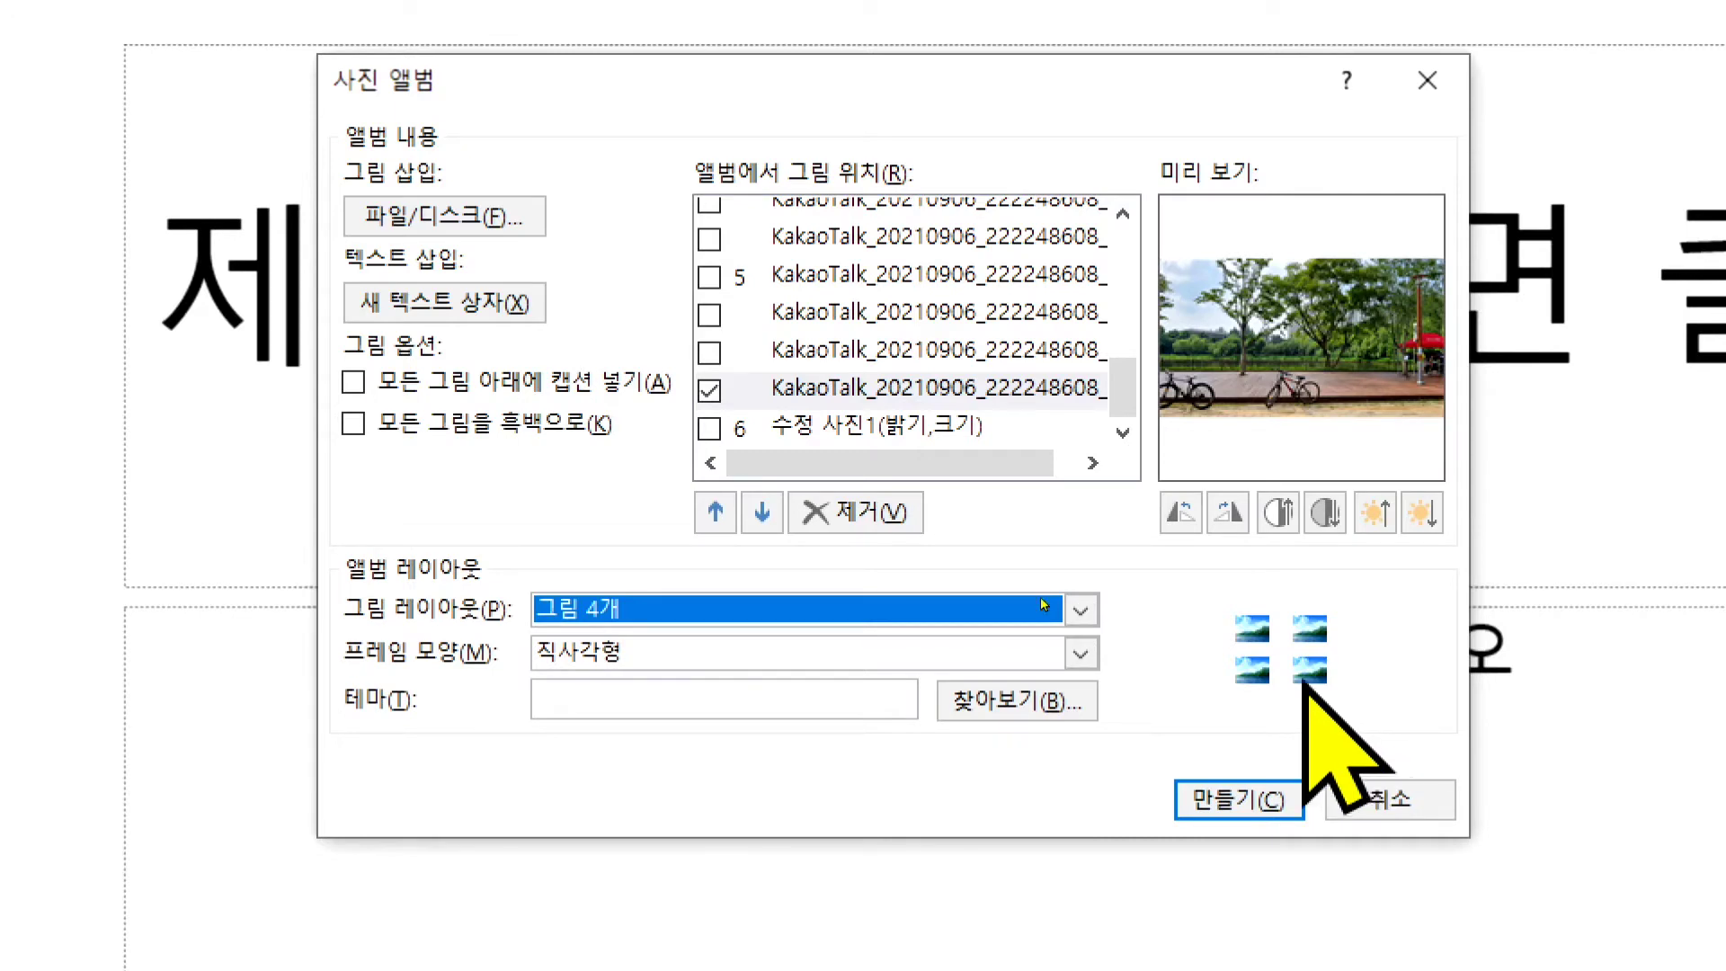
click(812, 659)
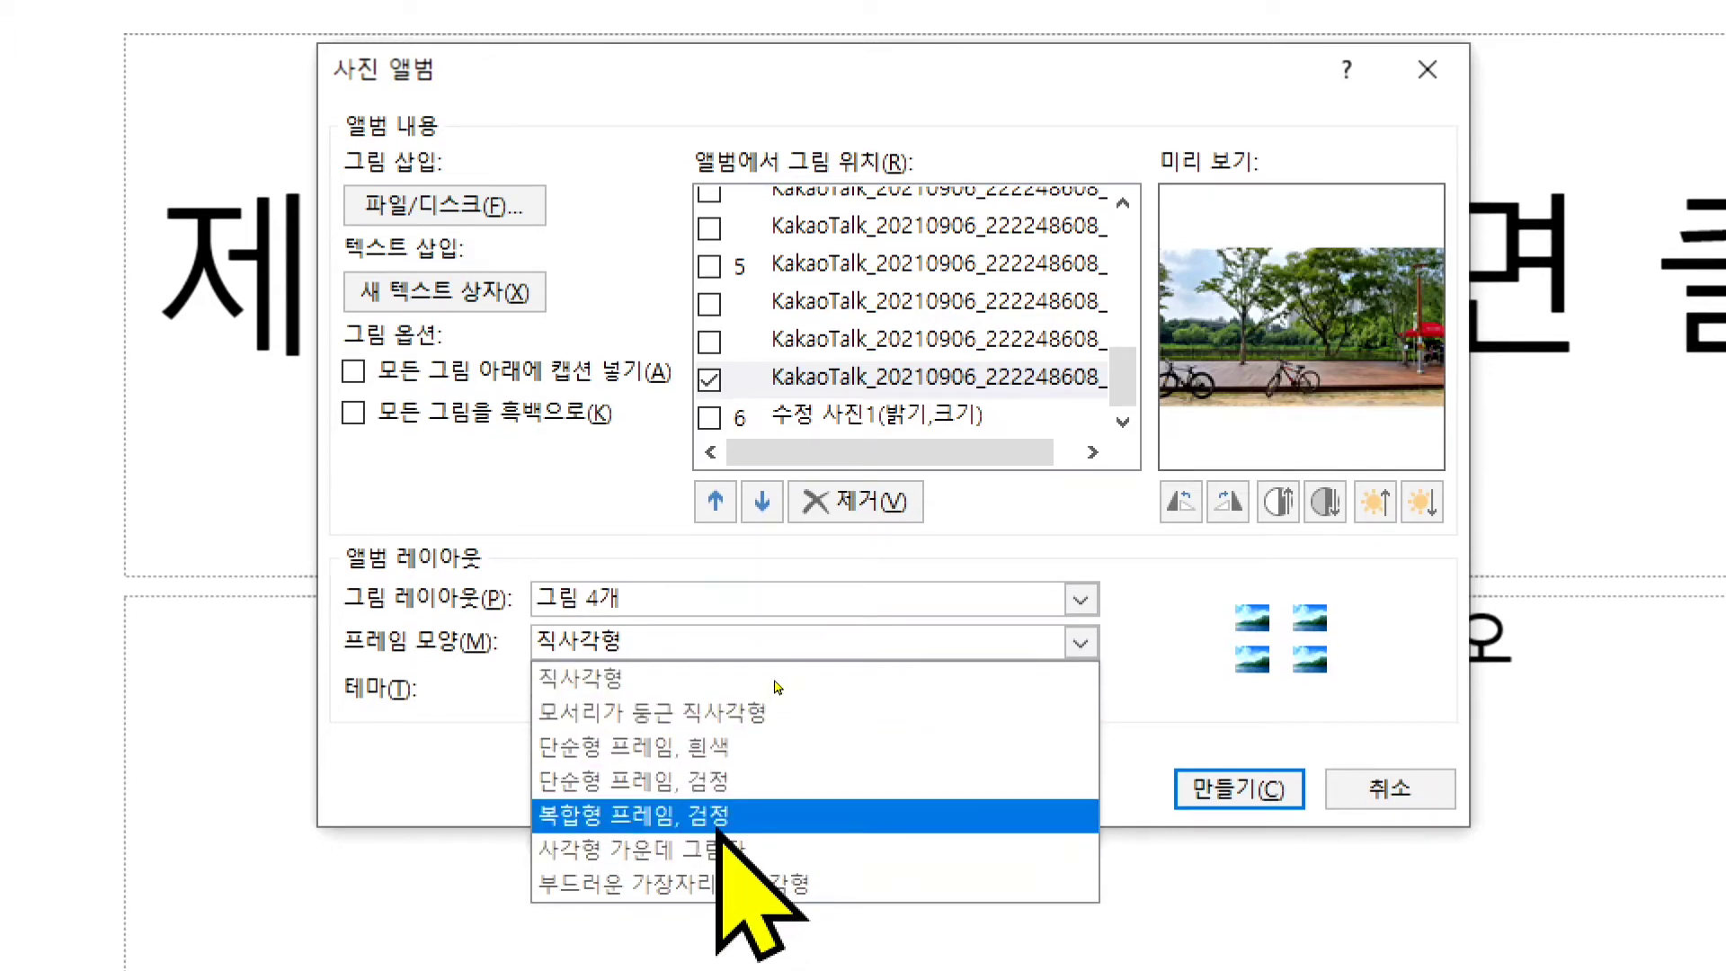
click(739, 713)
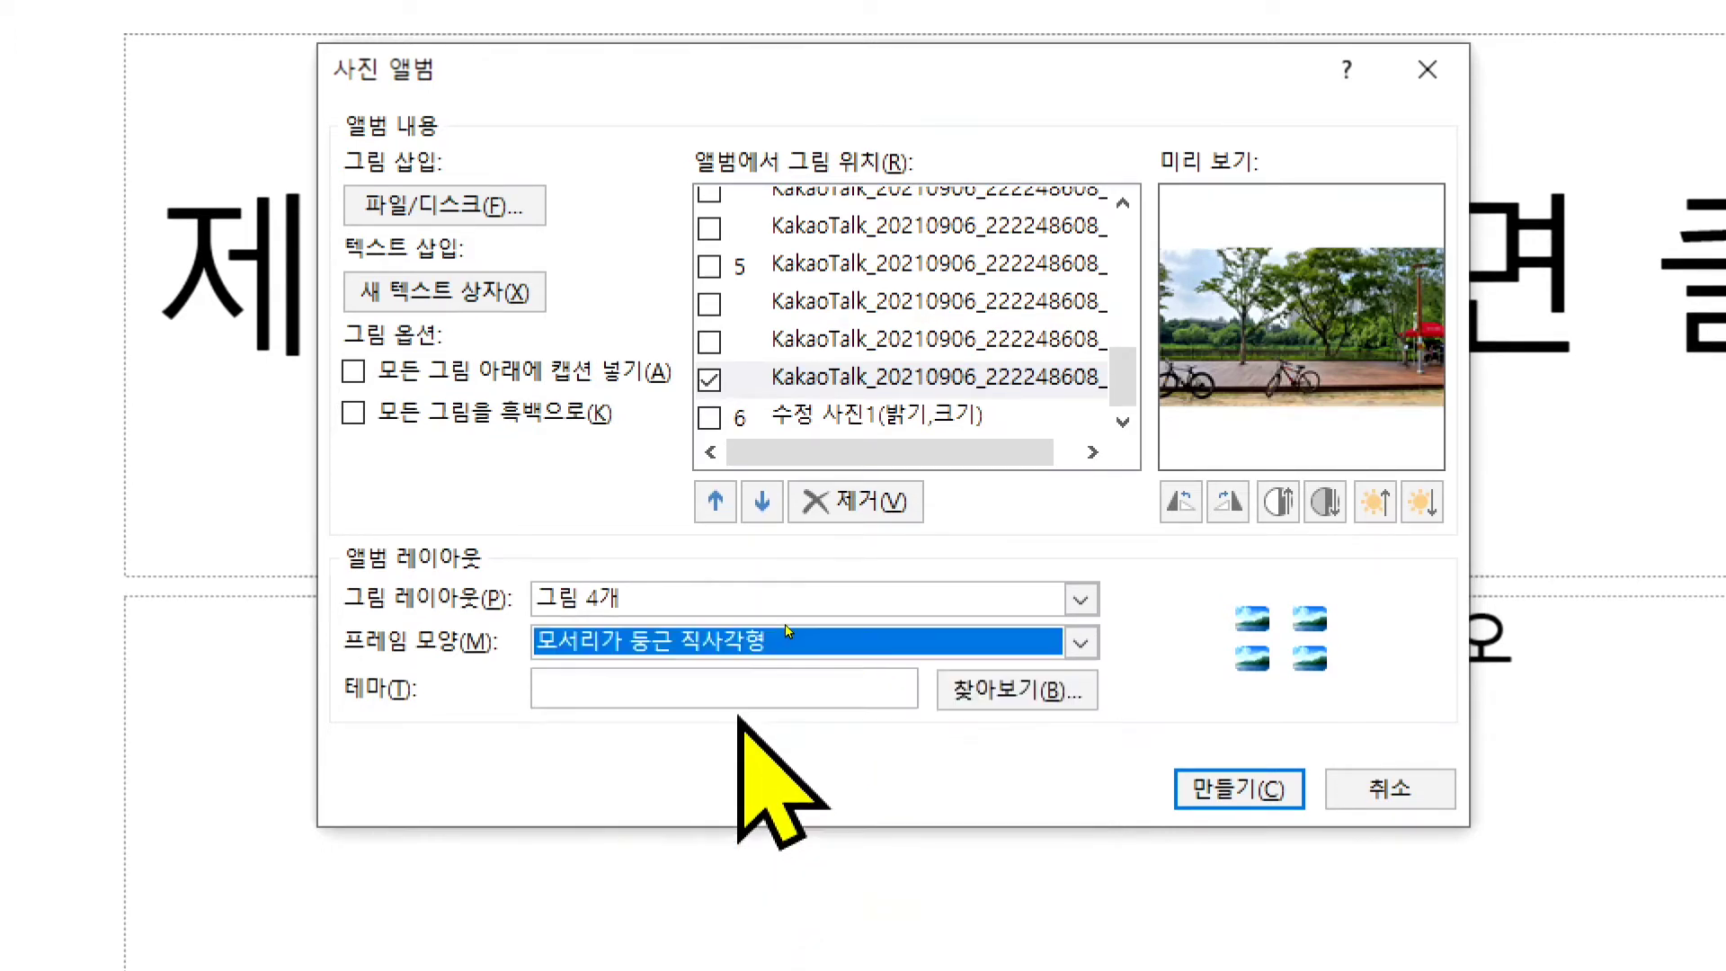
click(917, 640)
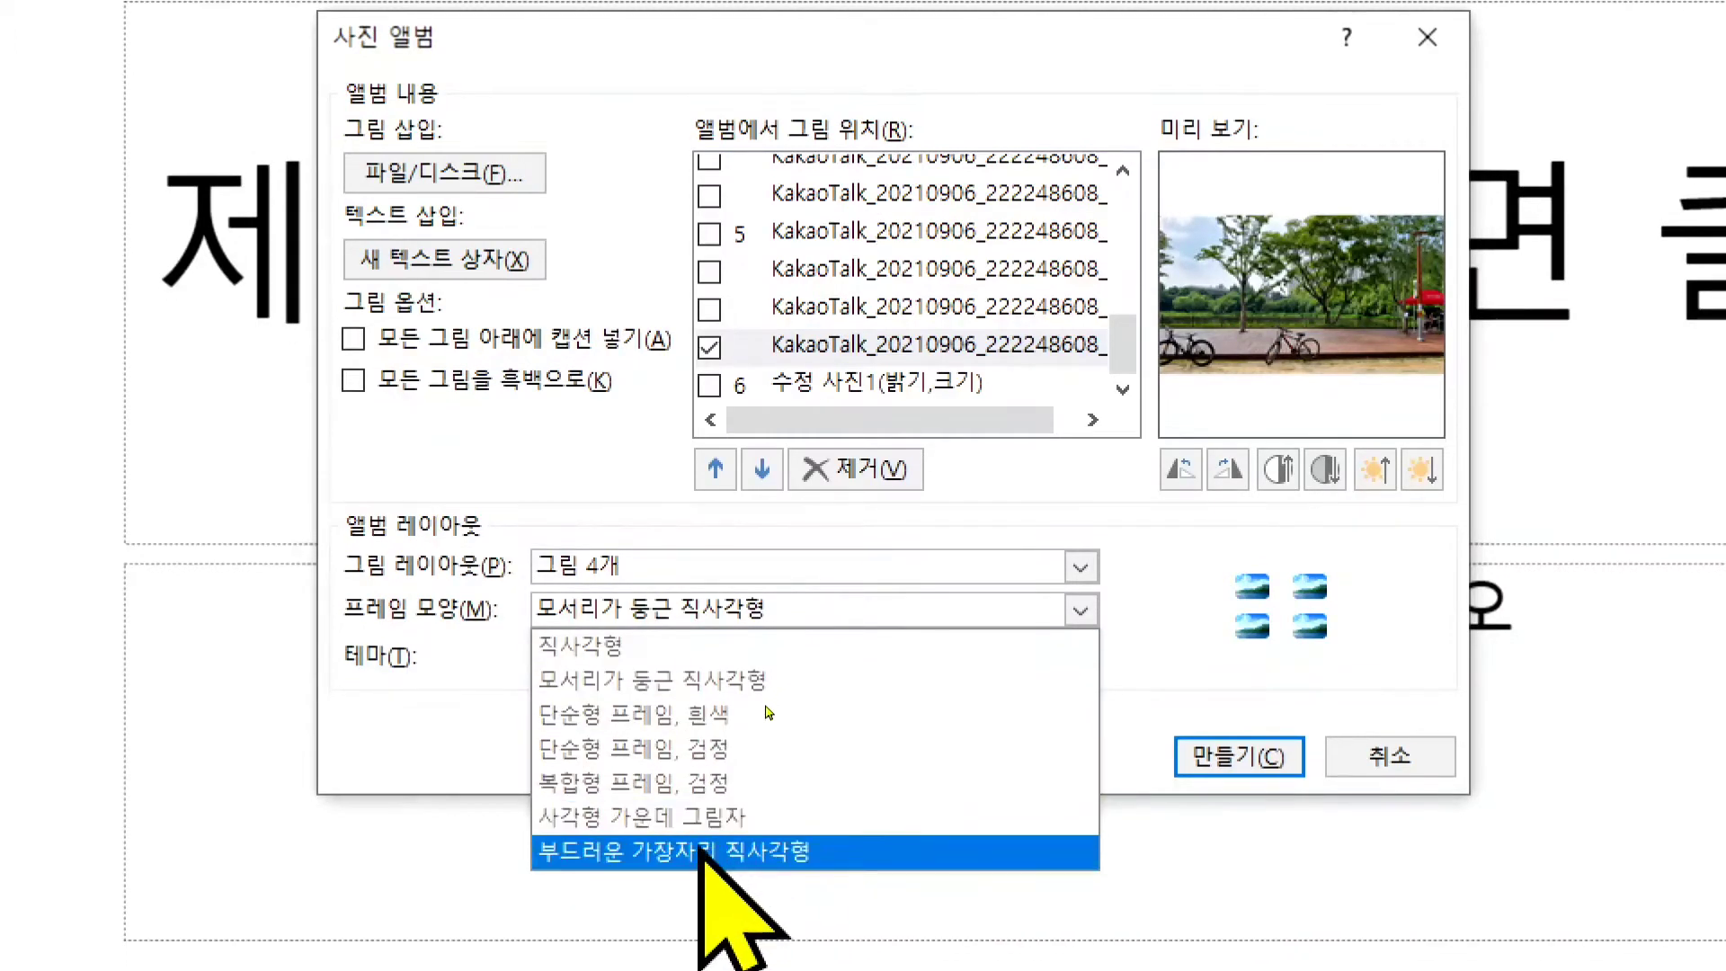
click(701, 849)
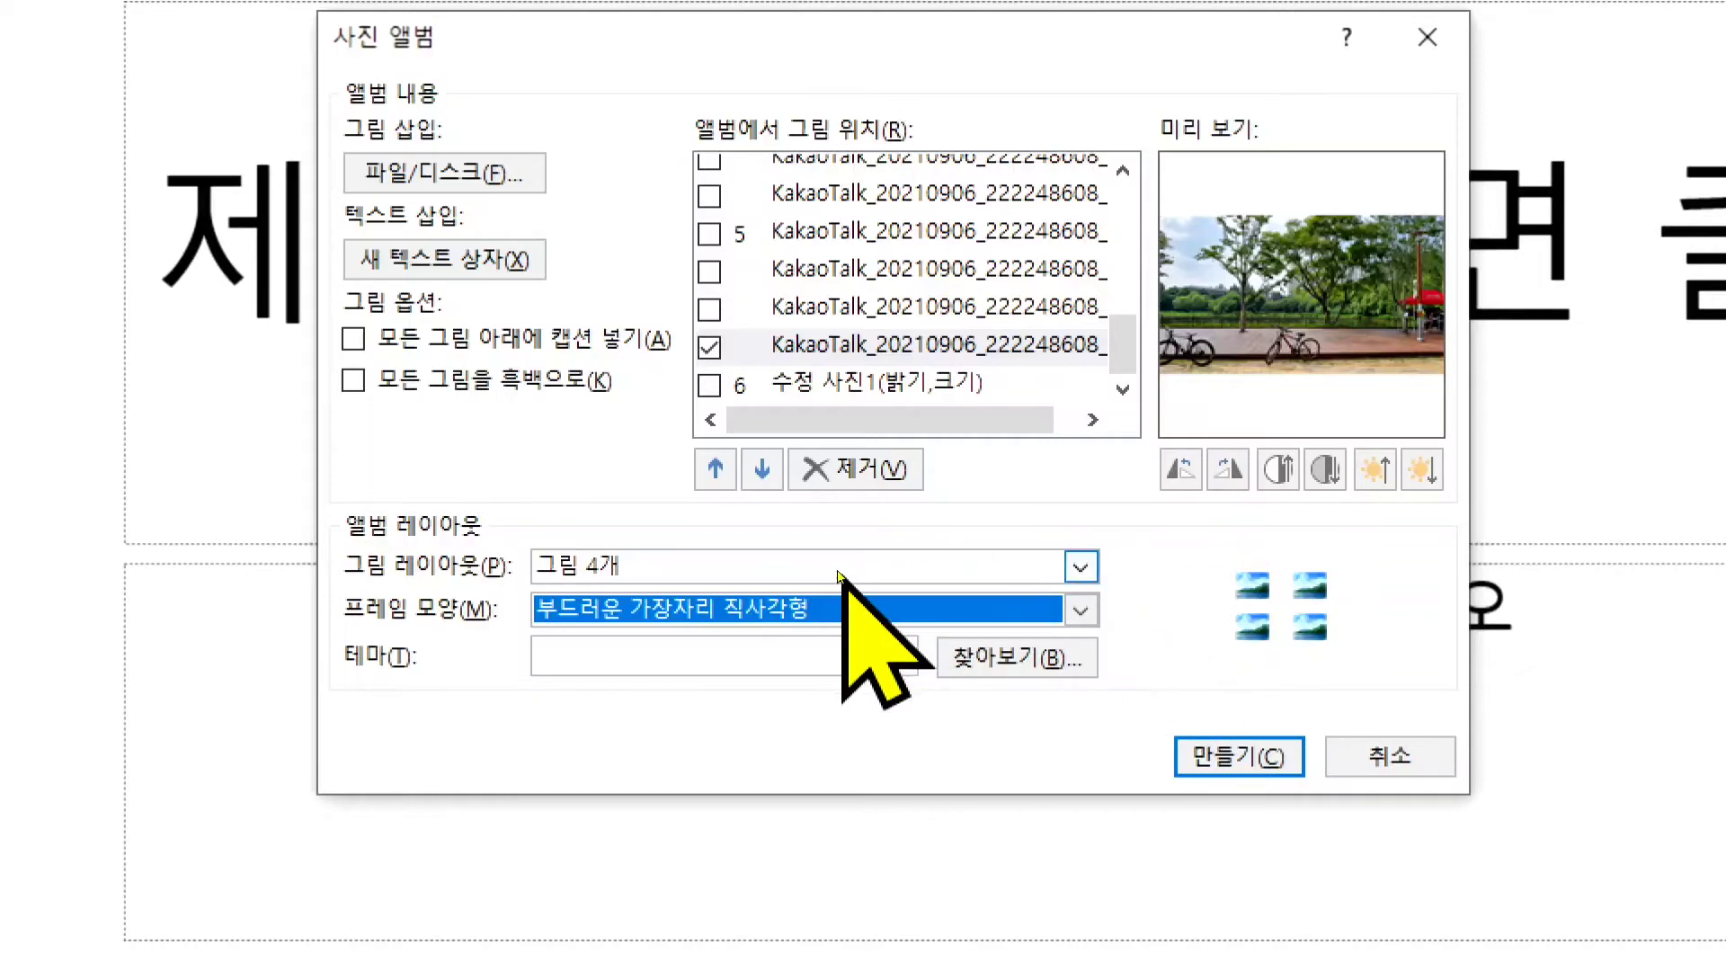
- Set the picture layout to 그림 1개 with the 직사각형 frame shape and create the photo album
click(777, 567)
click(774, 637)
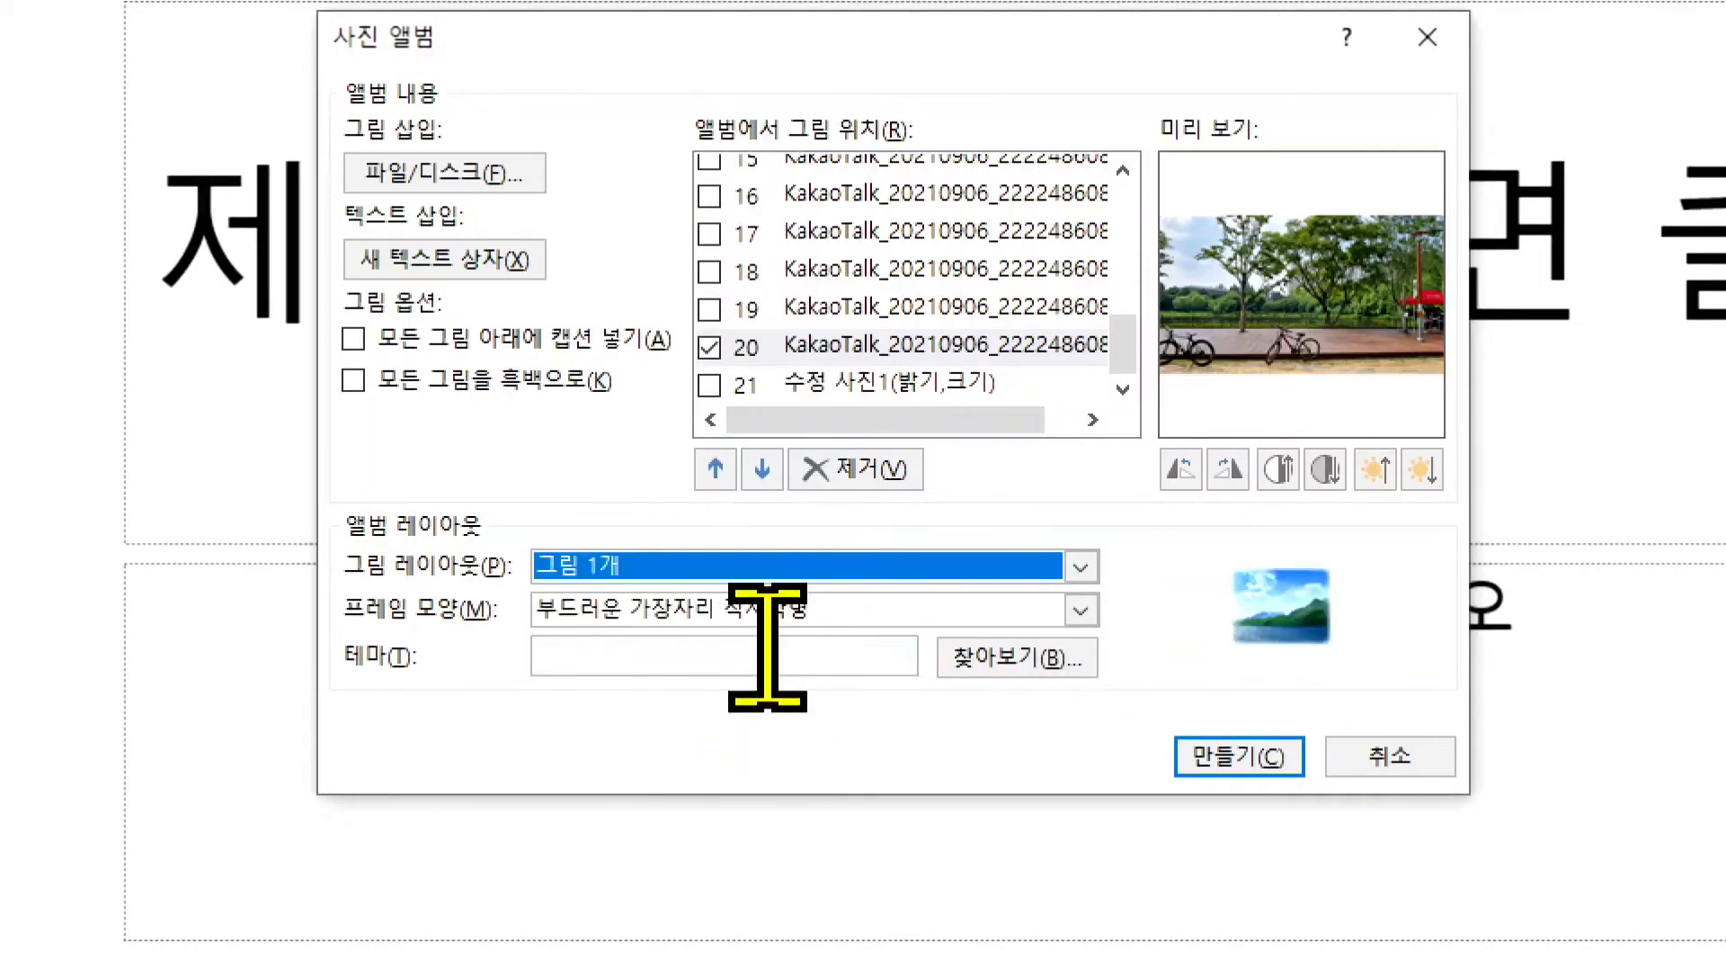
click(845, 601)
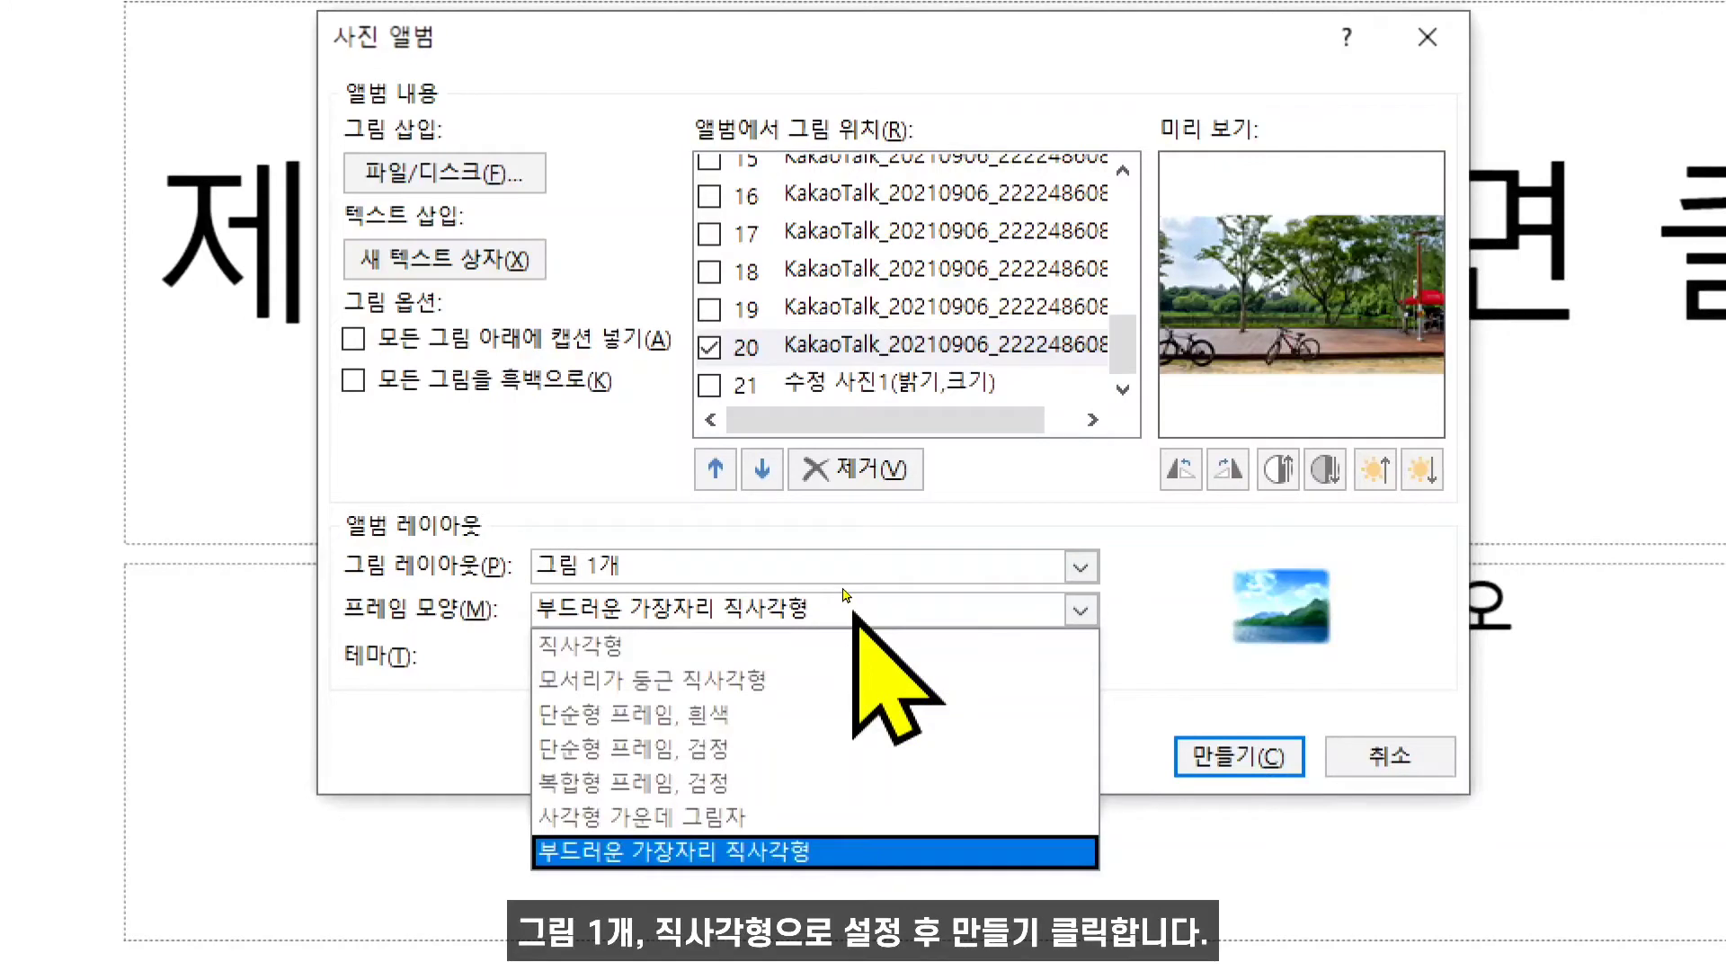
click(722, 616)
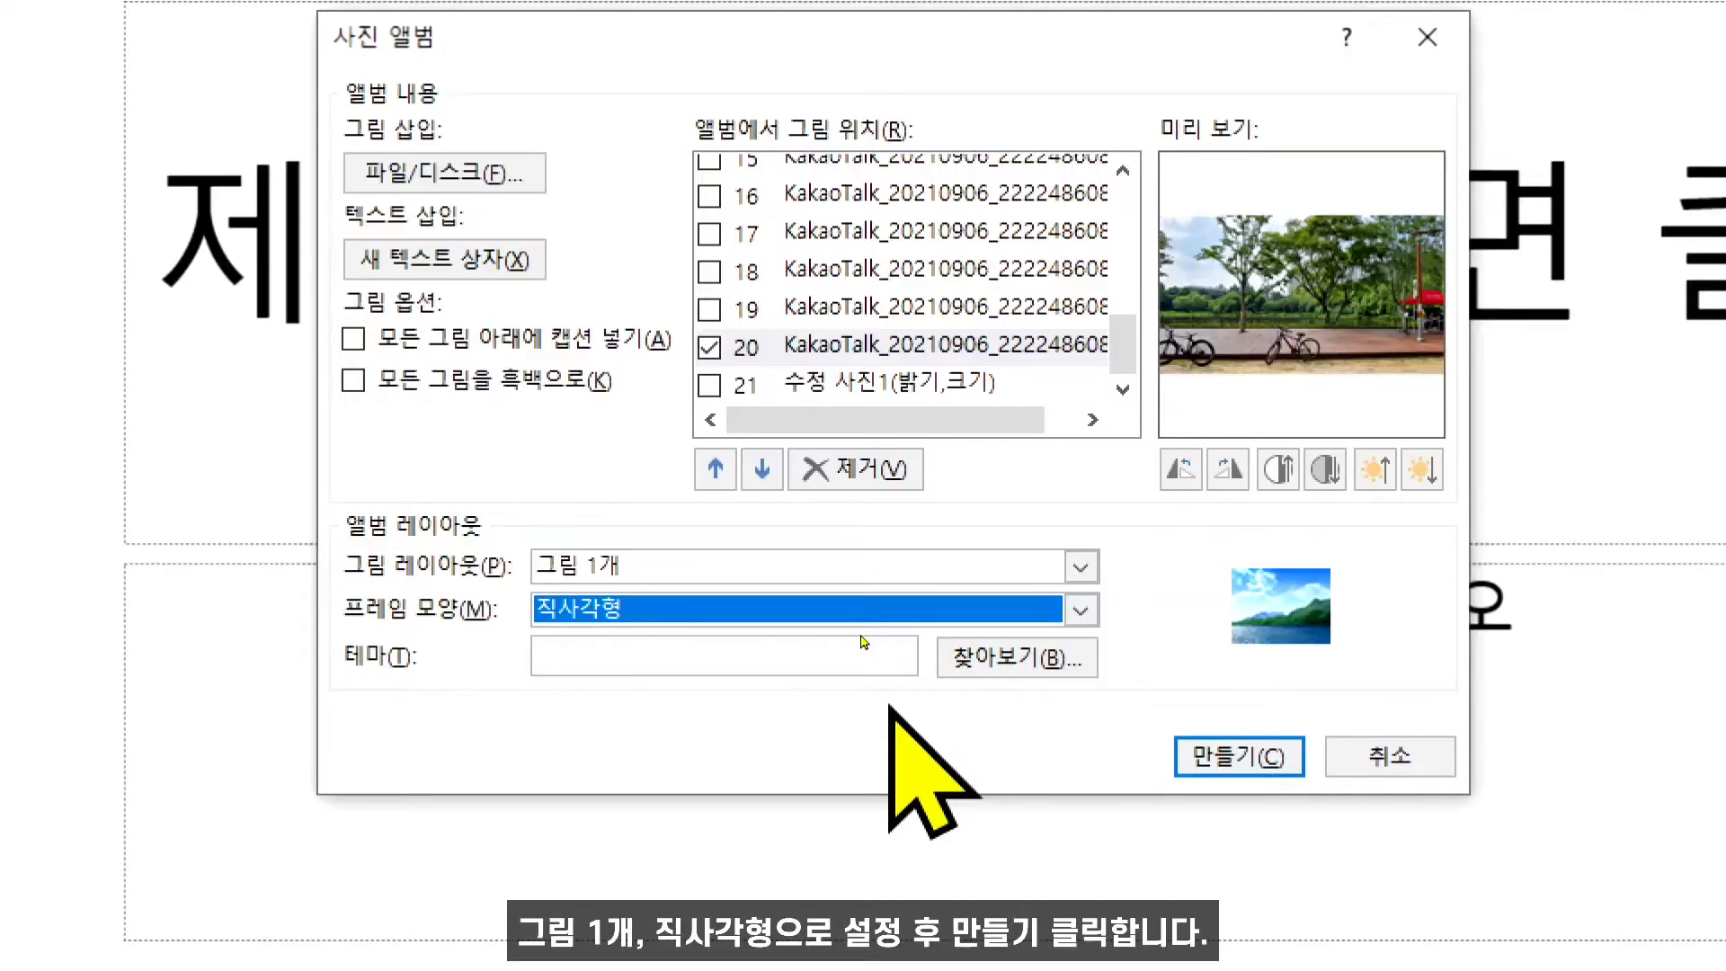
click(1234, 765)
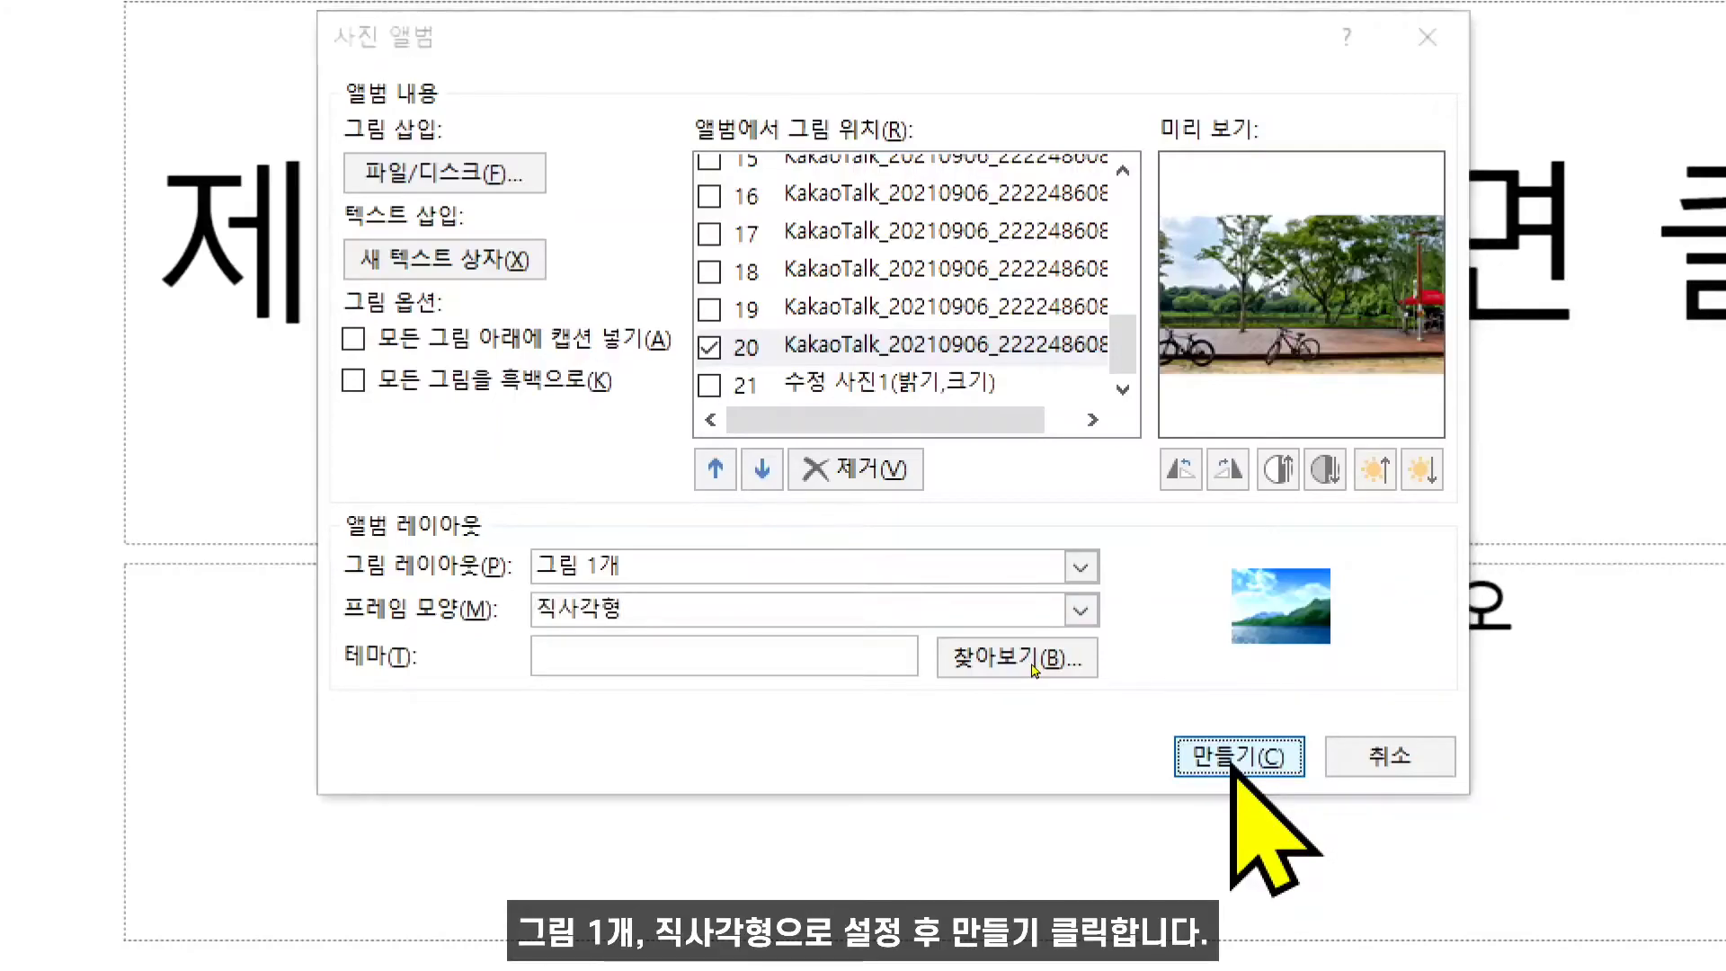
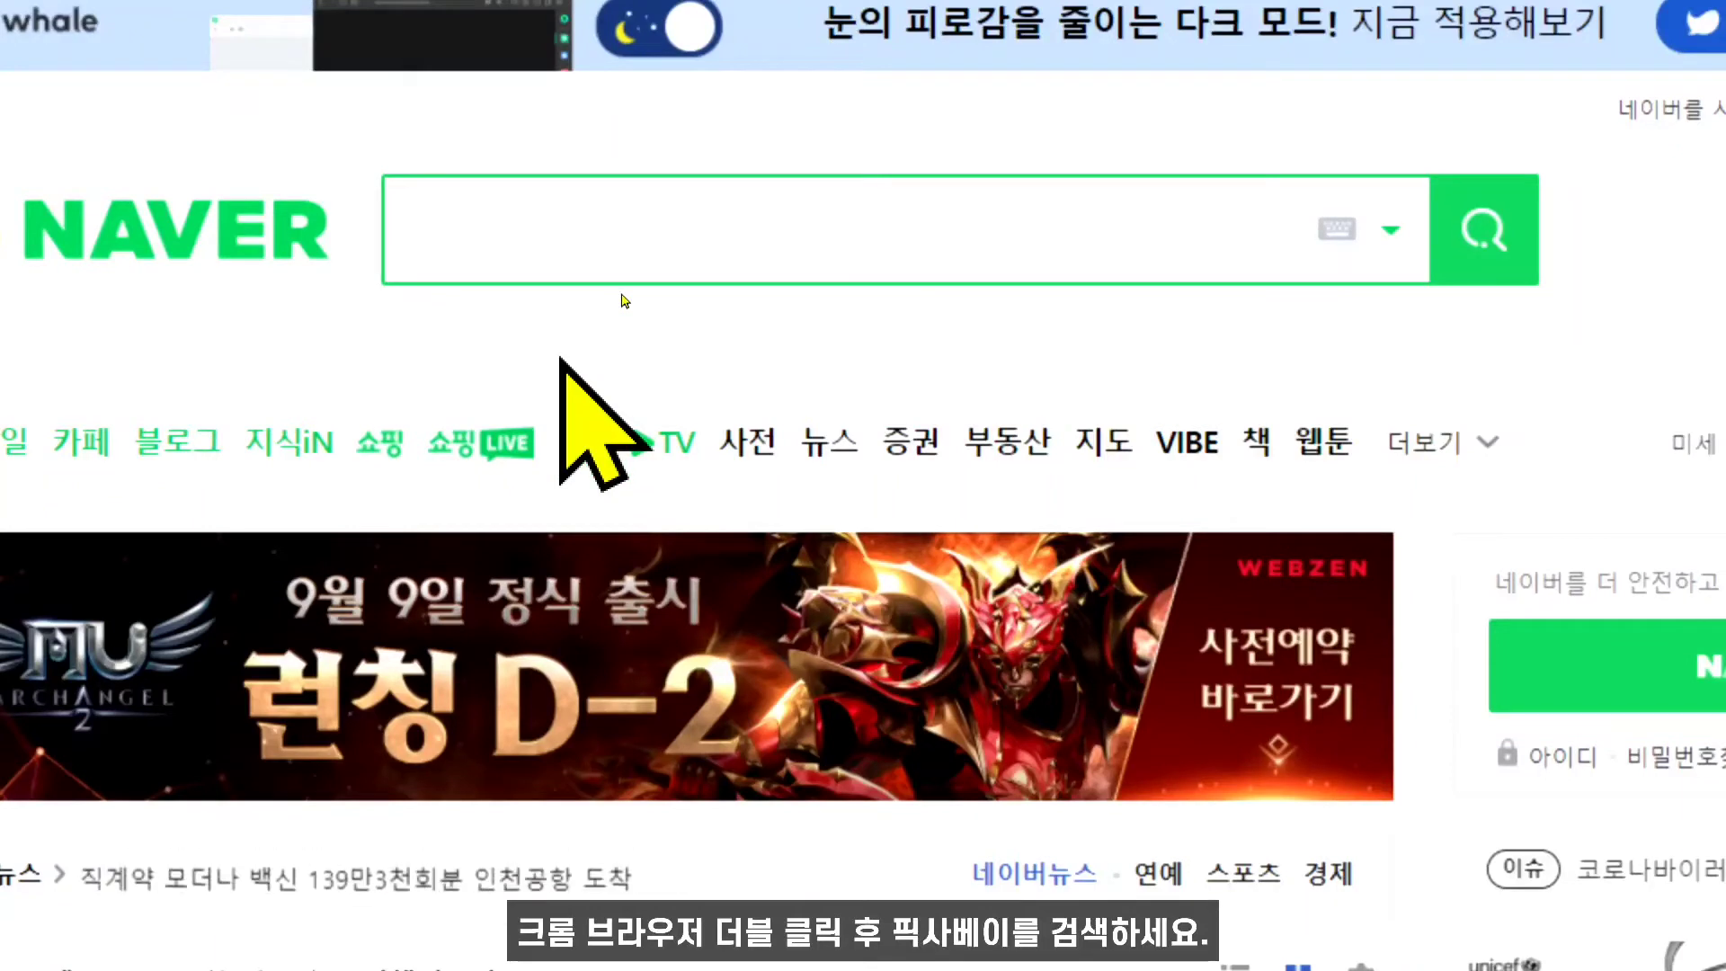
- Search Naver for 픽사베이
text(v)
key(BackSpace)
text(픽사벵)
text(이)
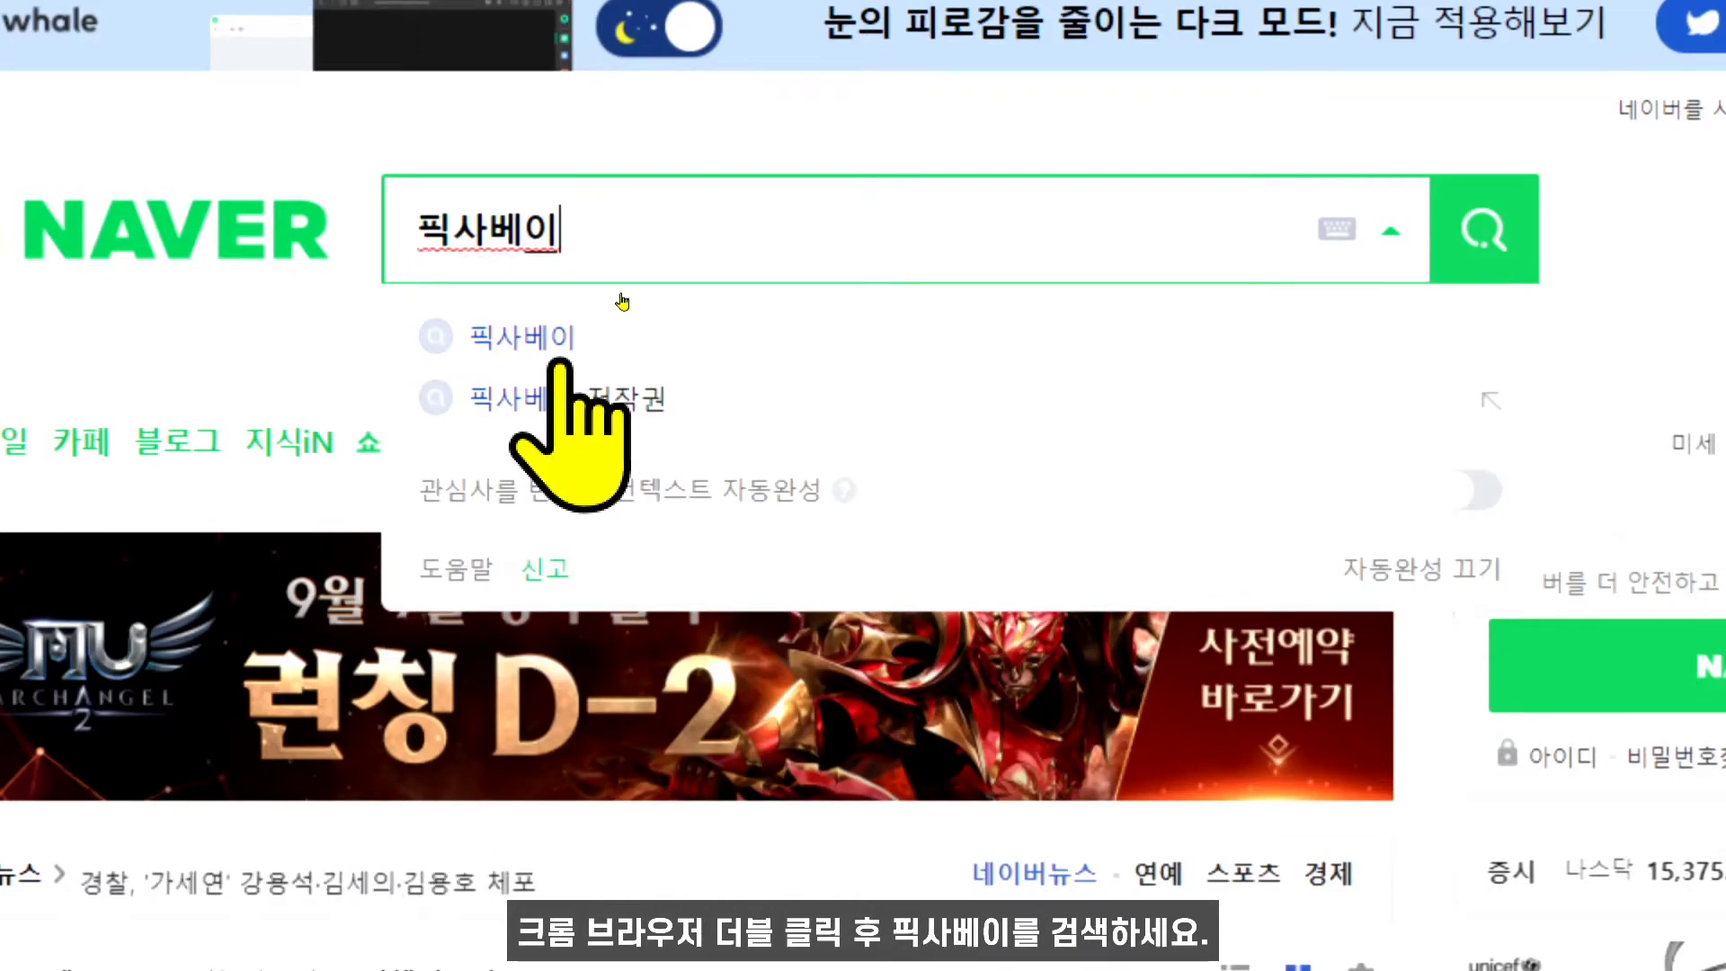
key(Return)
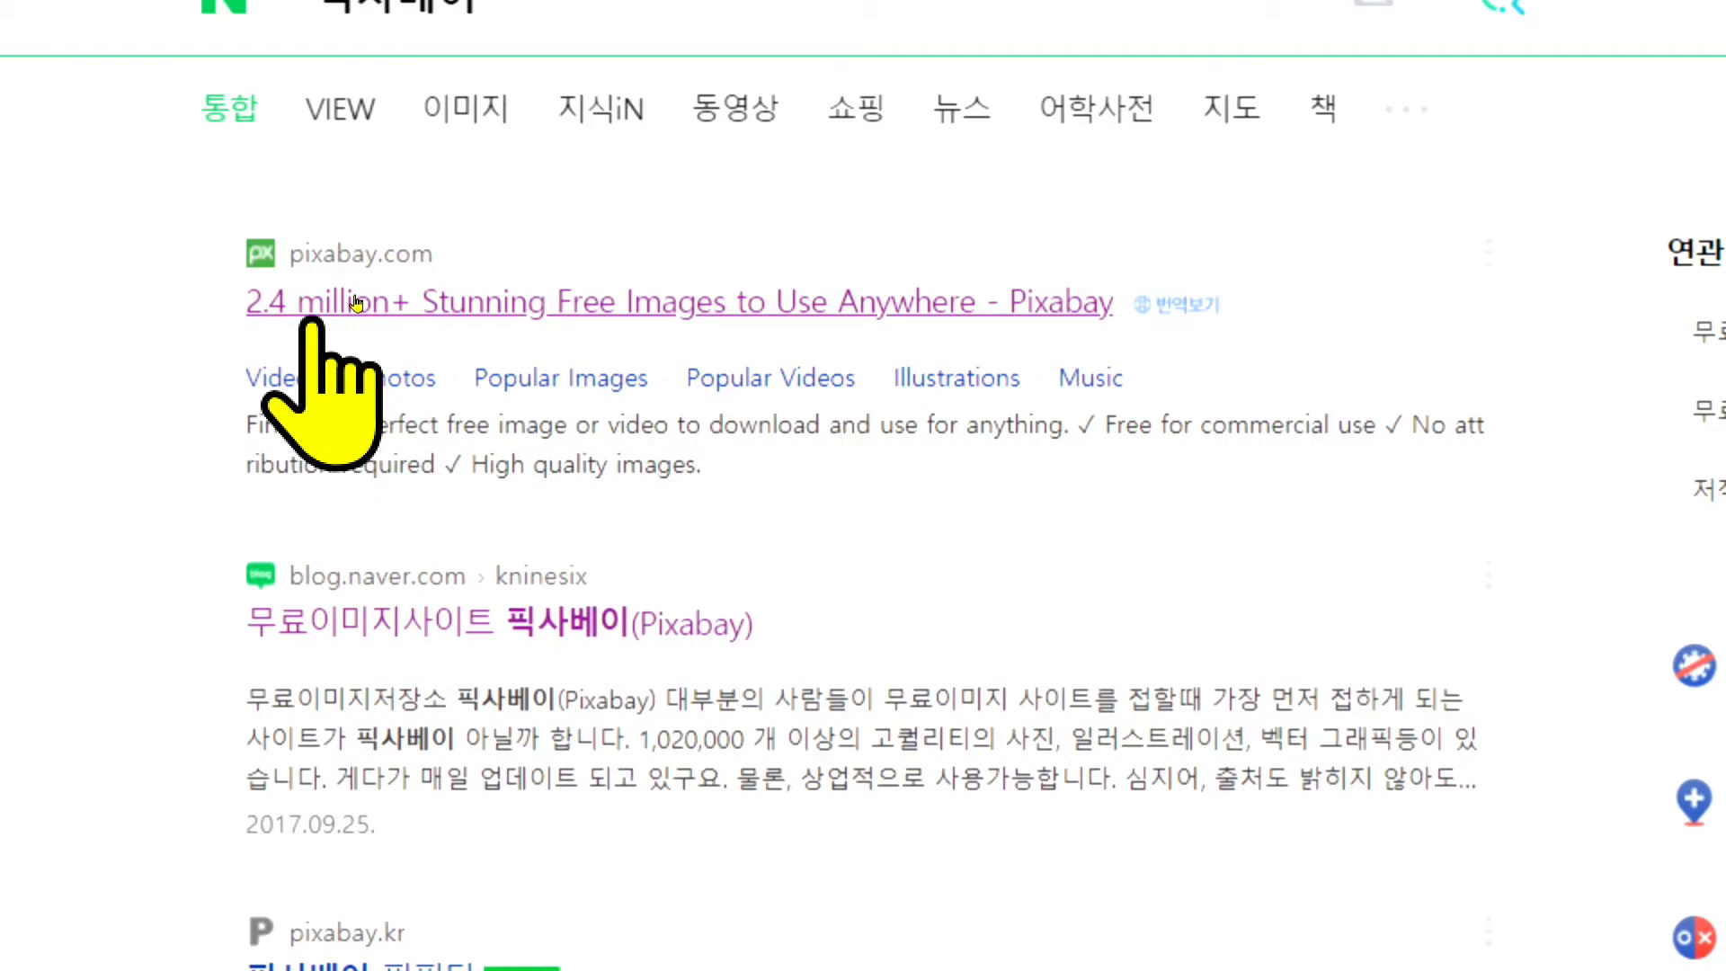
- Open the Pixabay site and search its images for 책
click(410, 301)
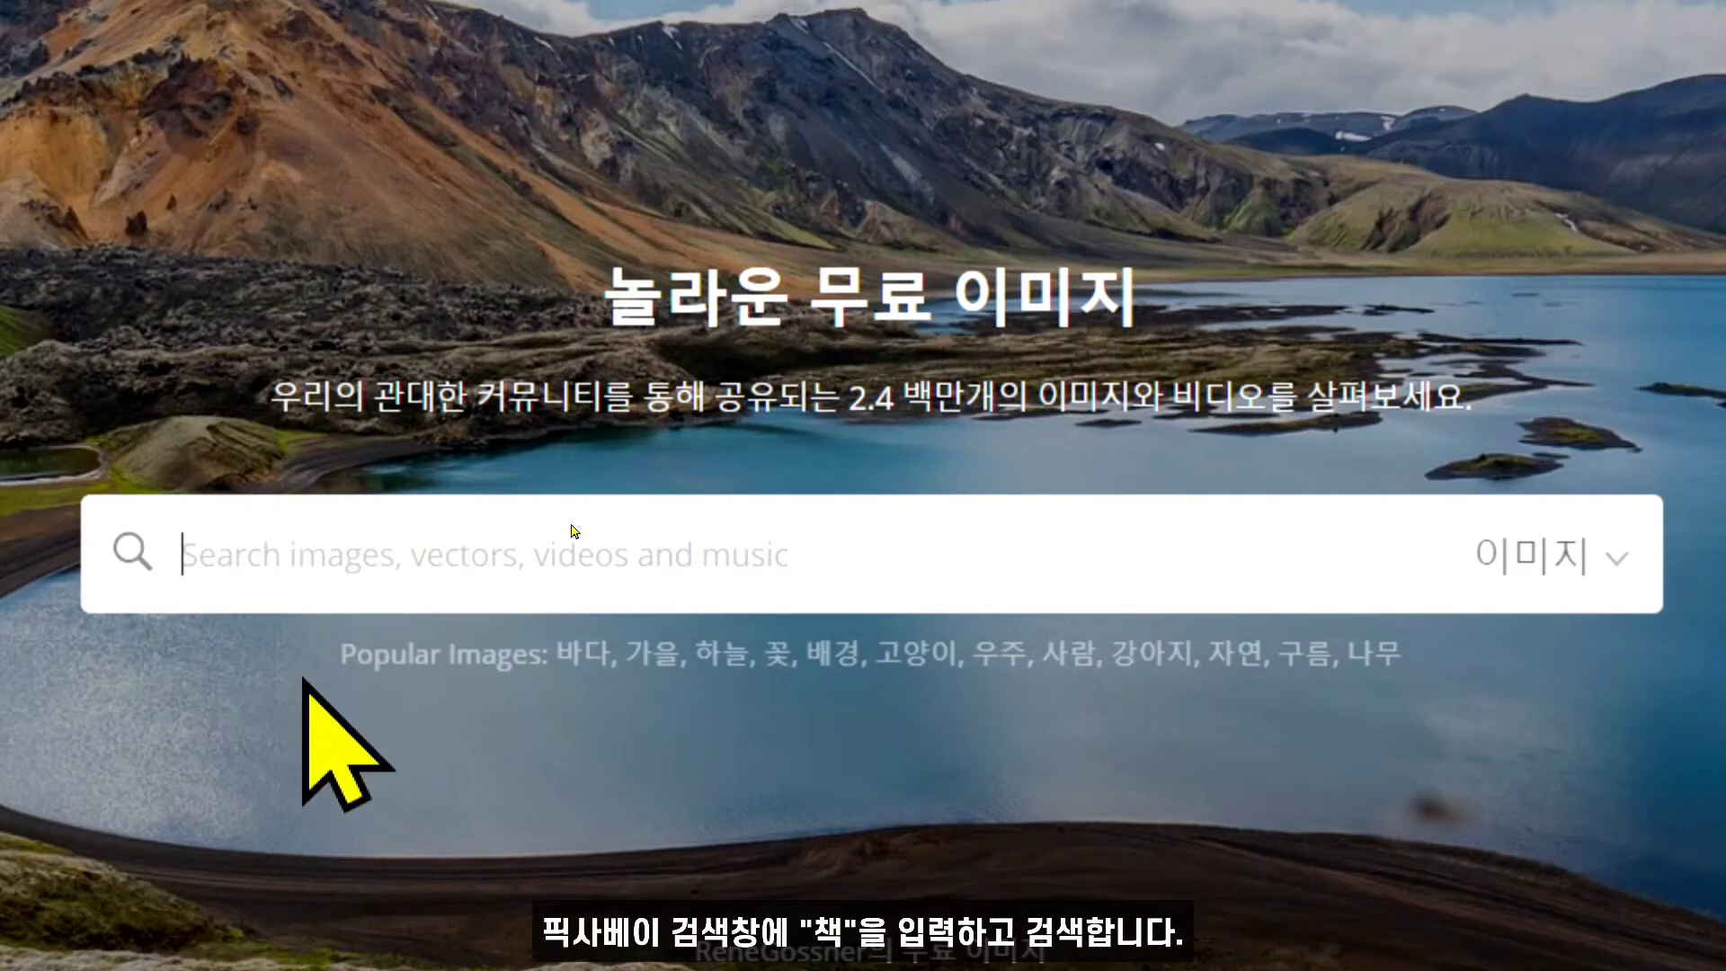
text(책)
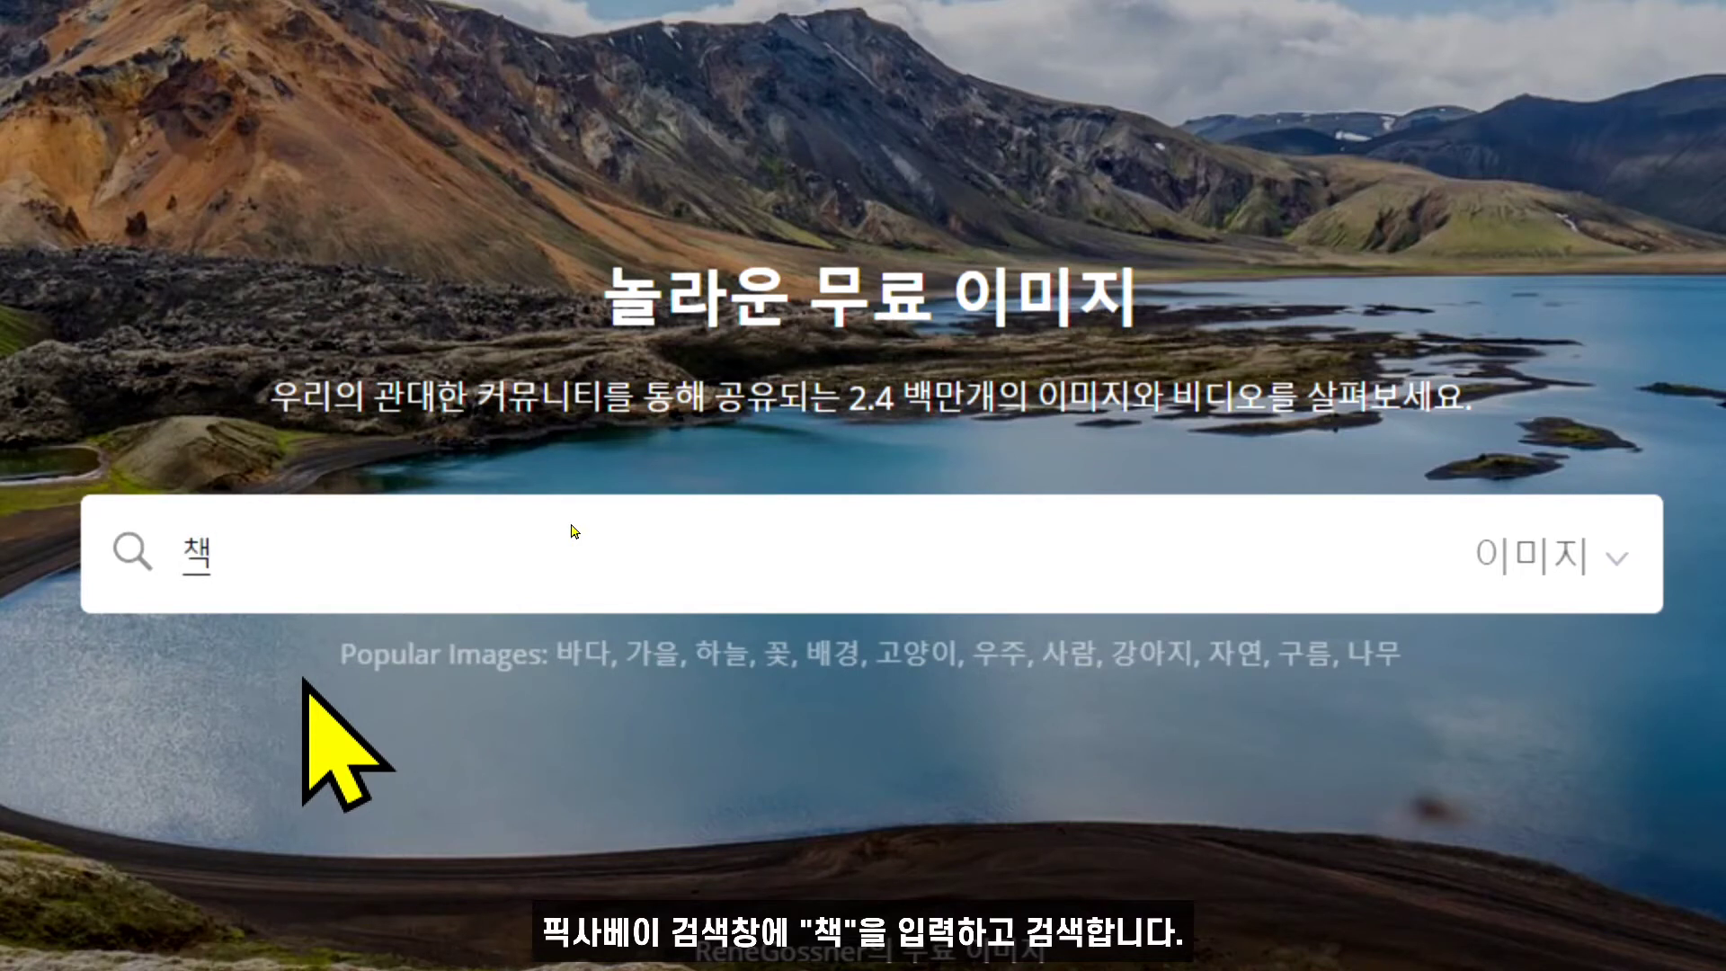
key(Return)
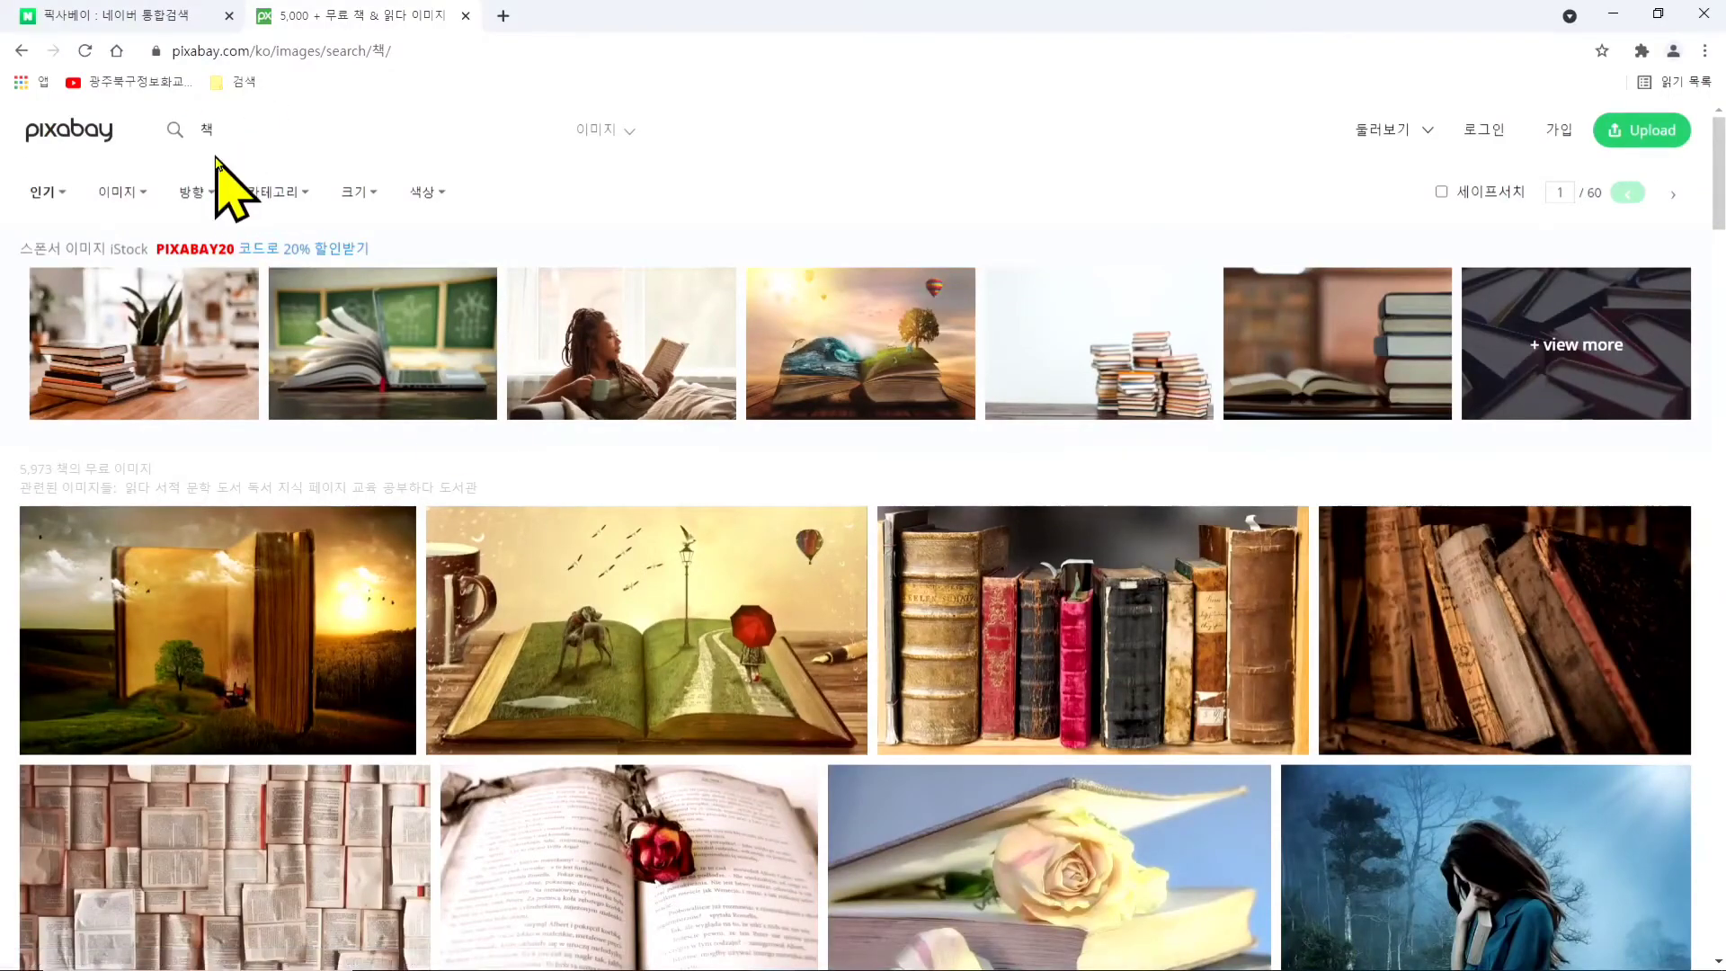
- Open the blank open-book illustration from the 책 search results
scroll(806, 593, down, 8)
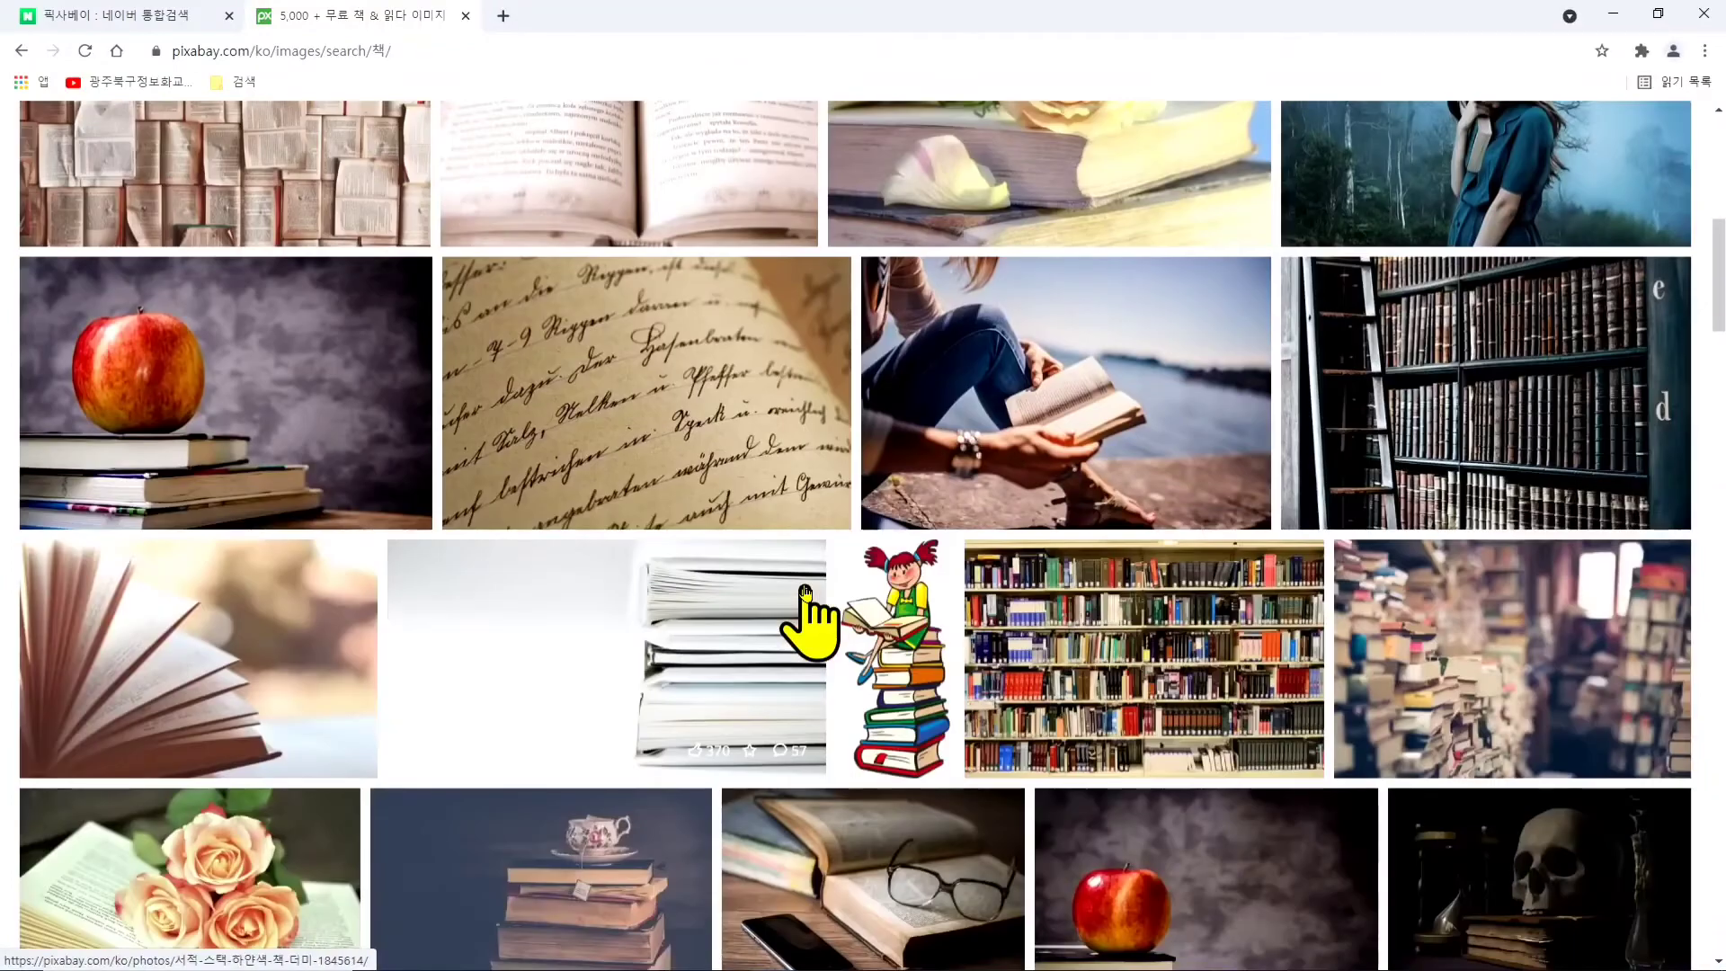
scroll(806, 593, down, 3)
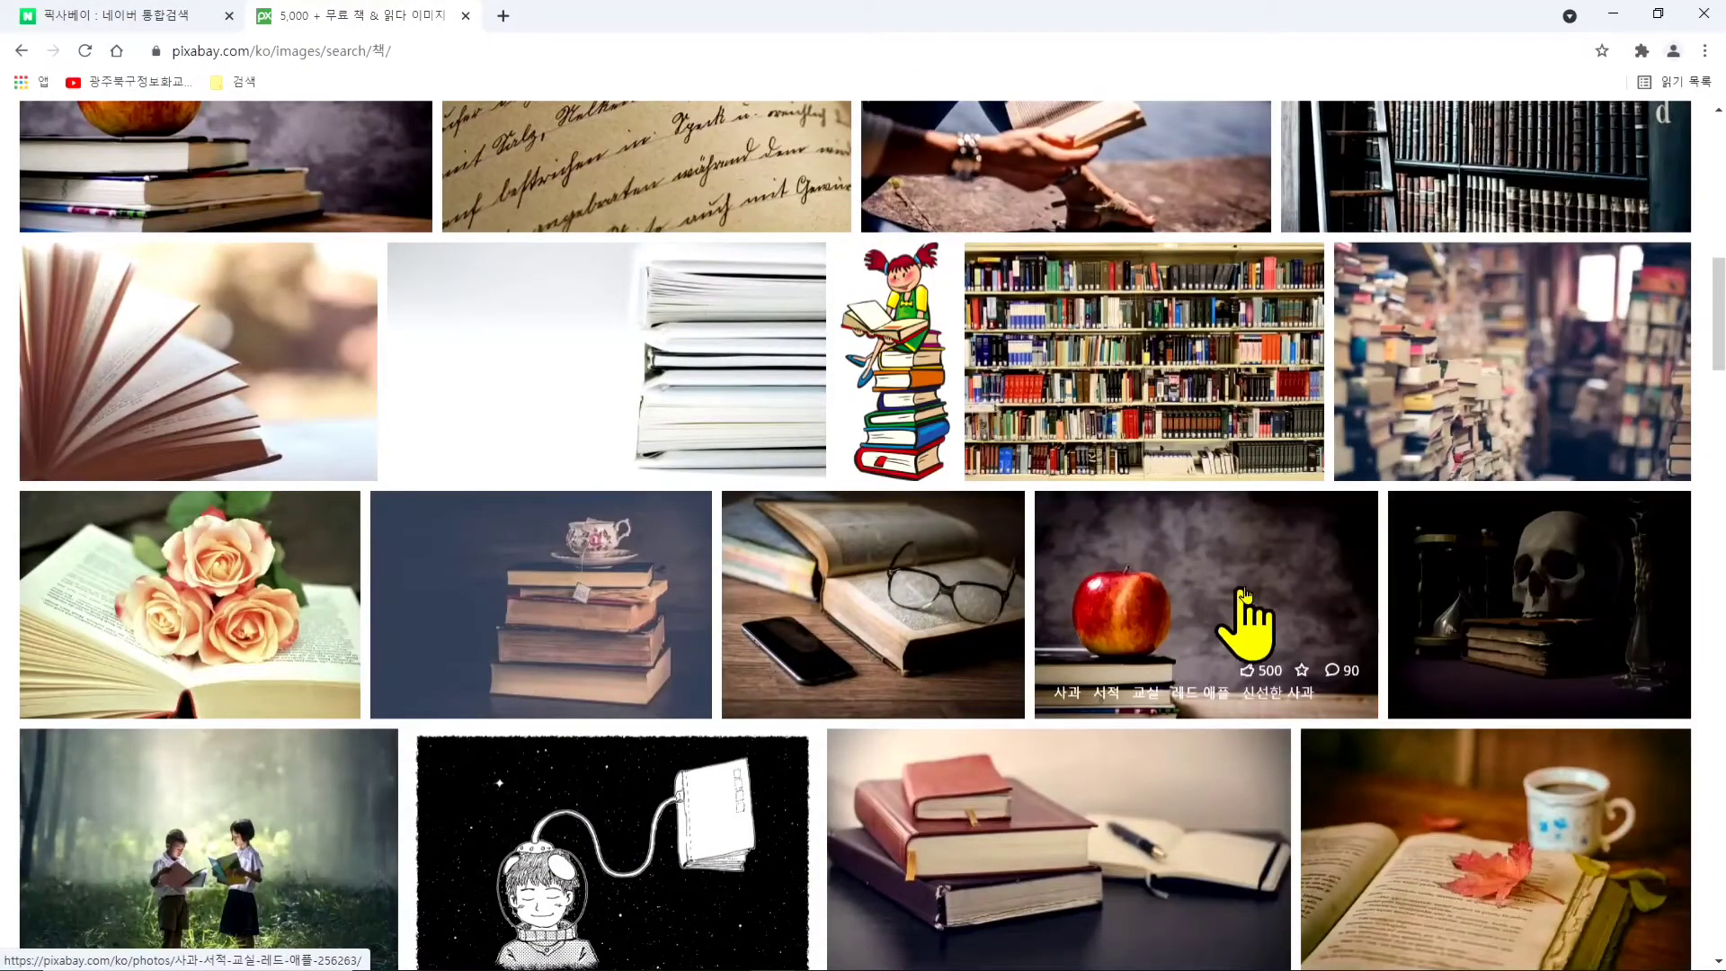
scroll(278, 617, down, 3)
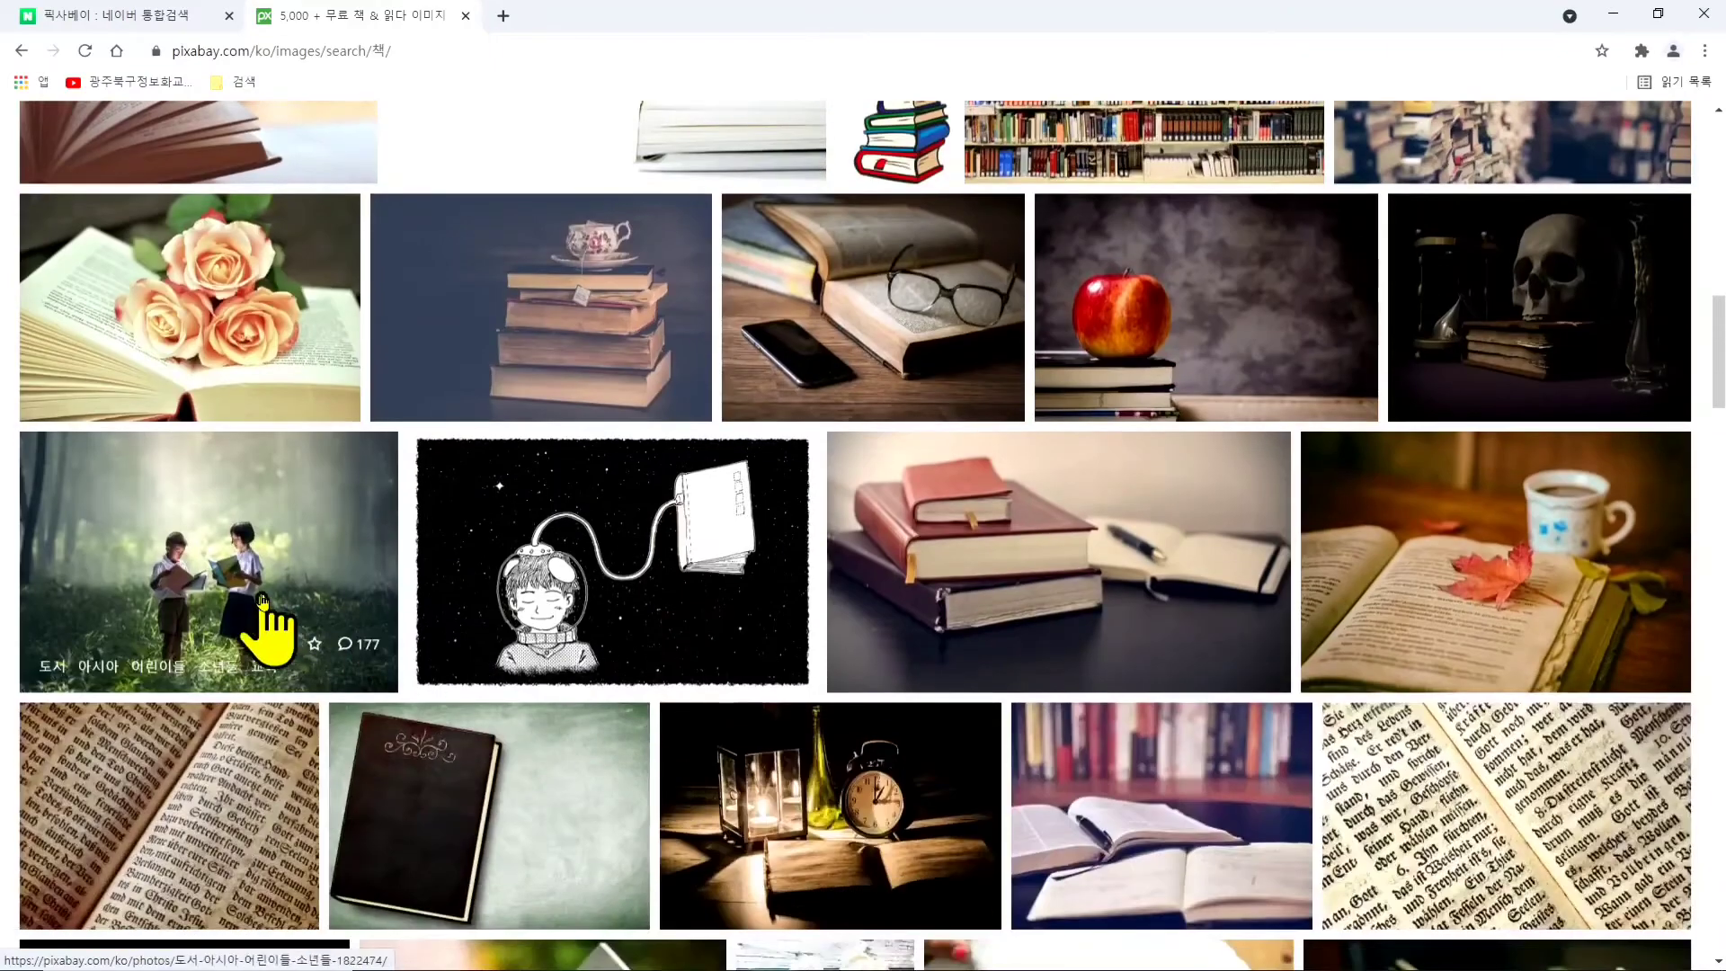
scroll(321, 585, down, 3)
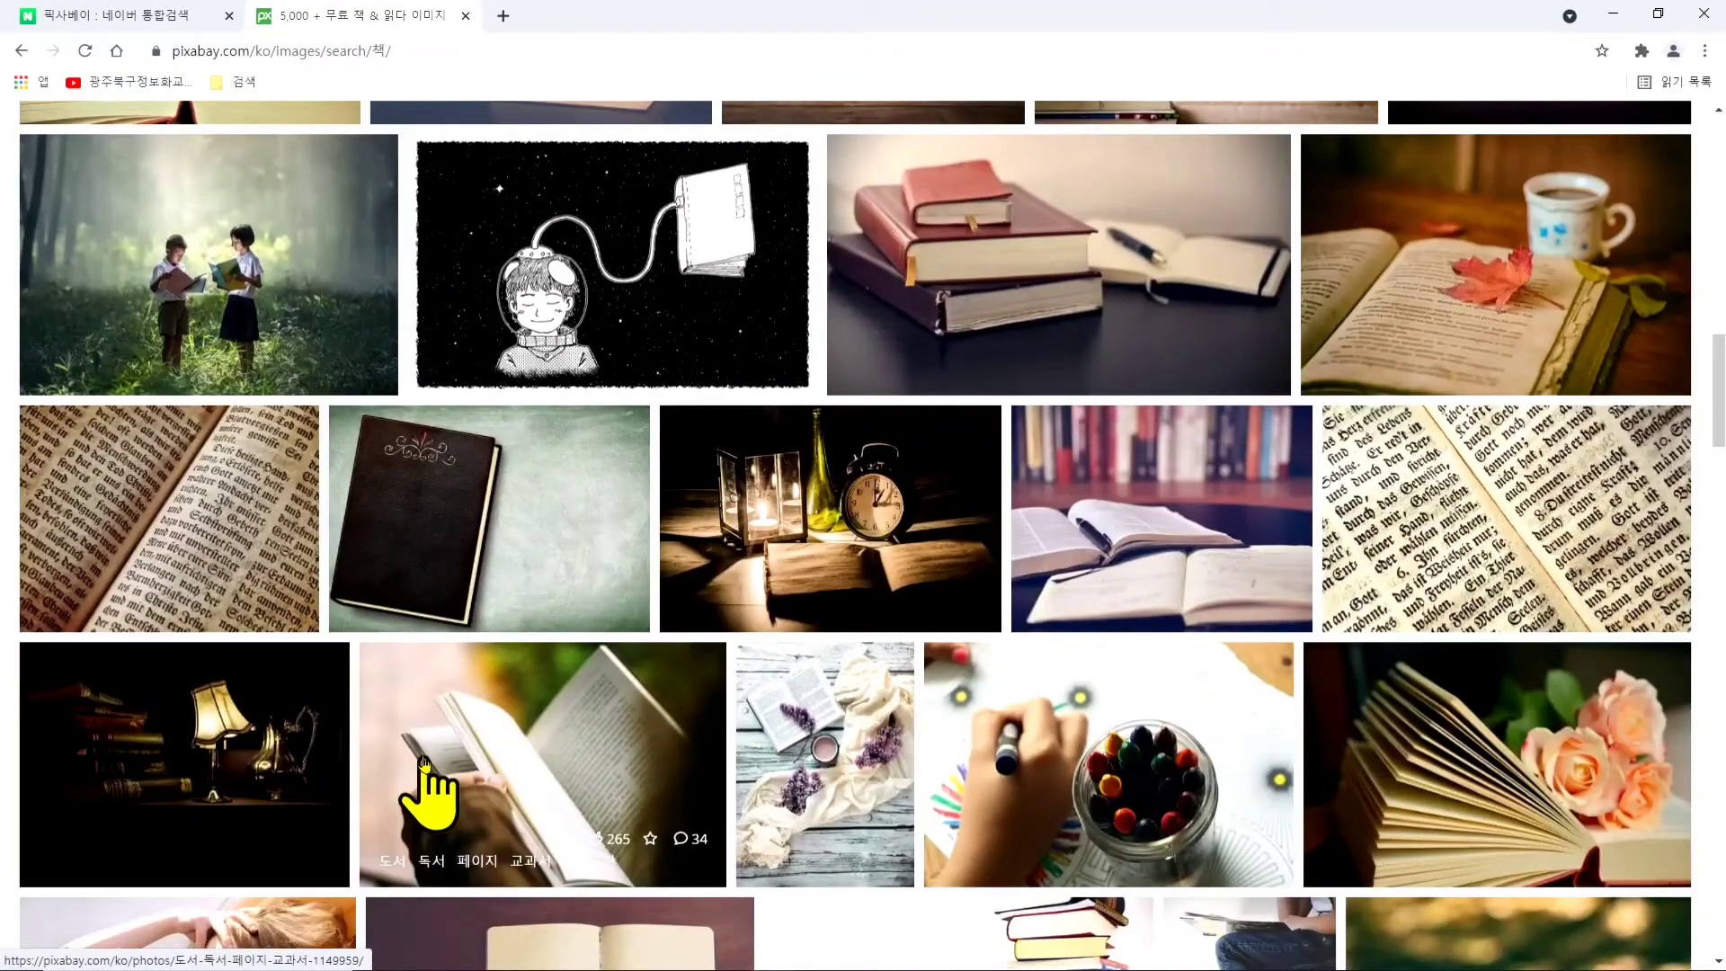
scroll(694, 710, down, 5)
scroll(1206, 662, down, 8)
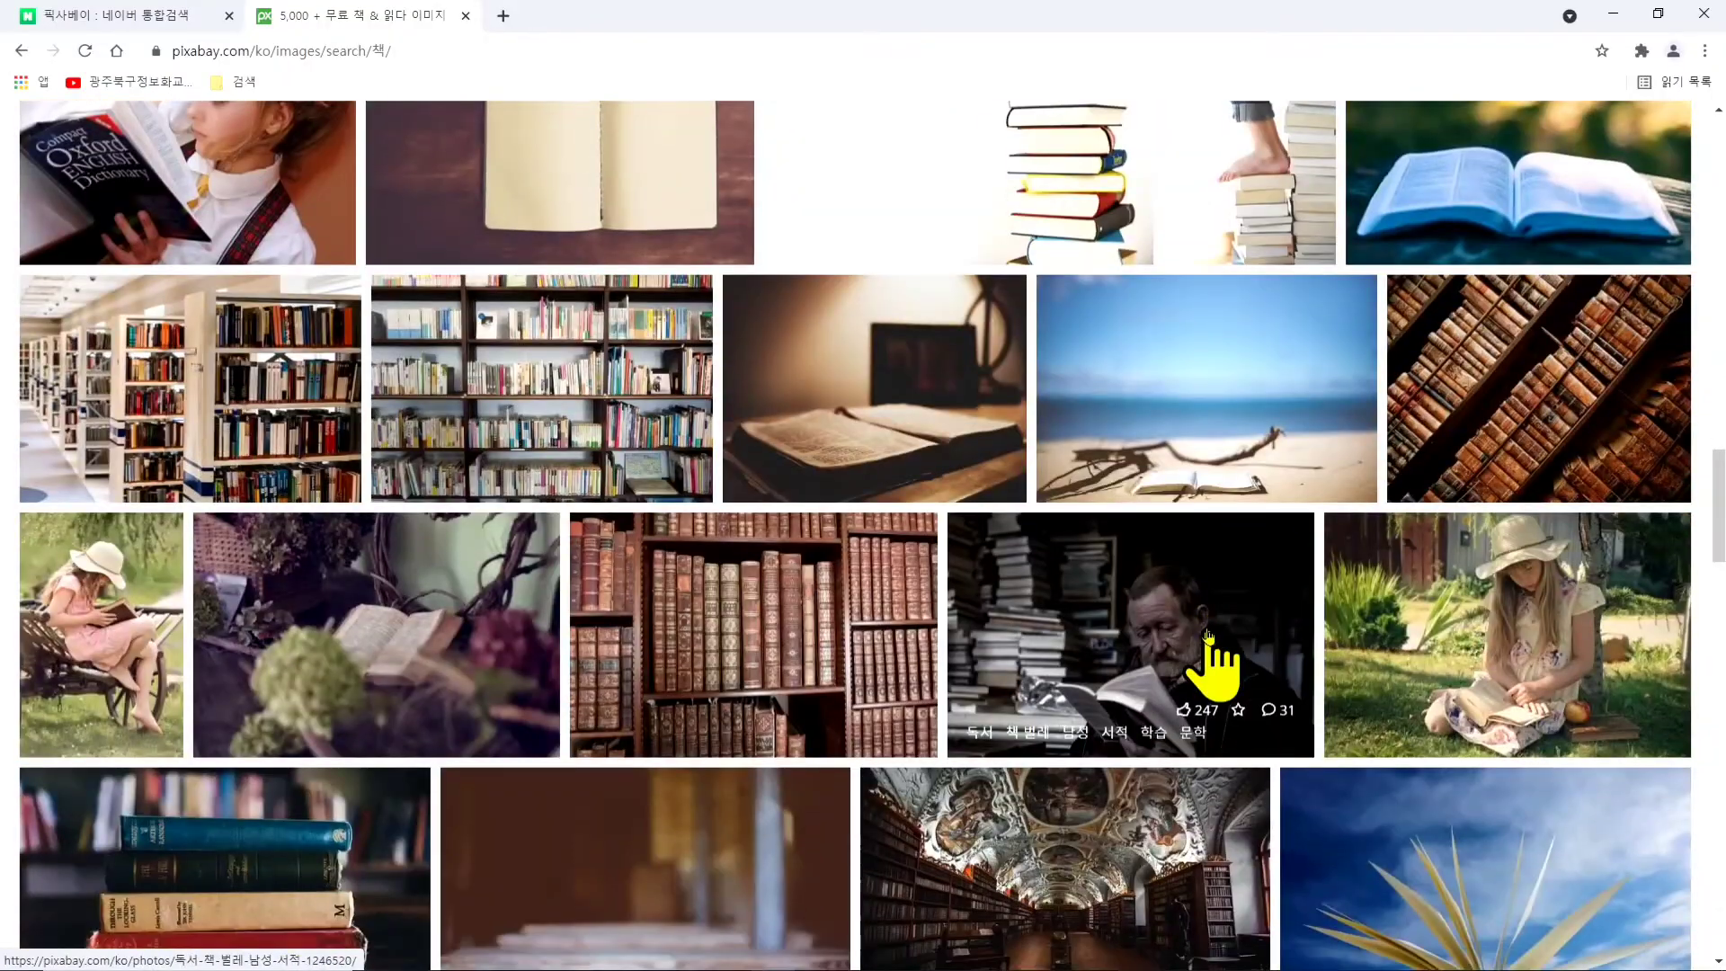
scroll(1207, 665, down, 20)
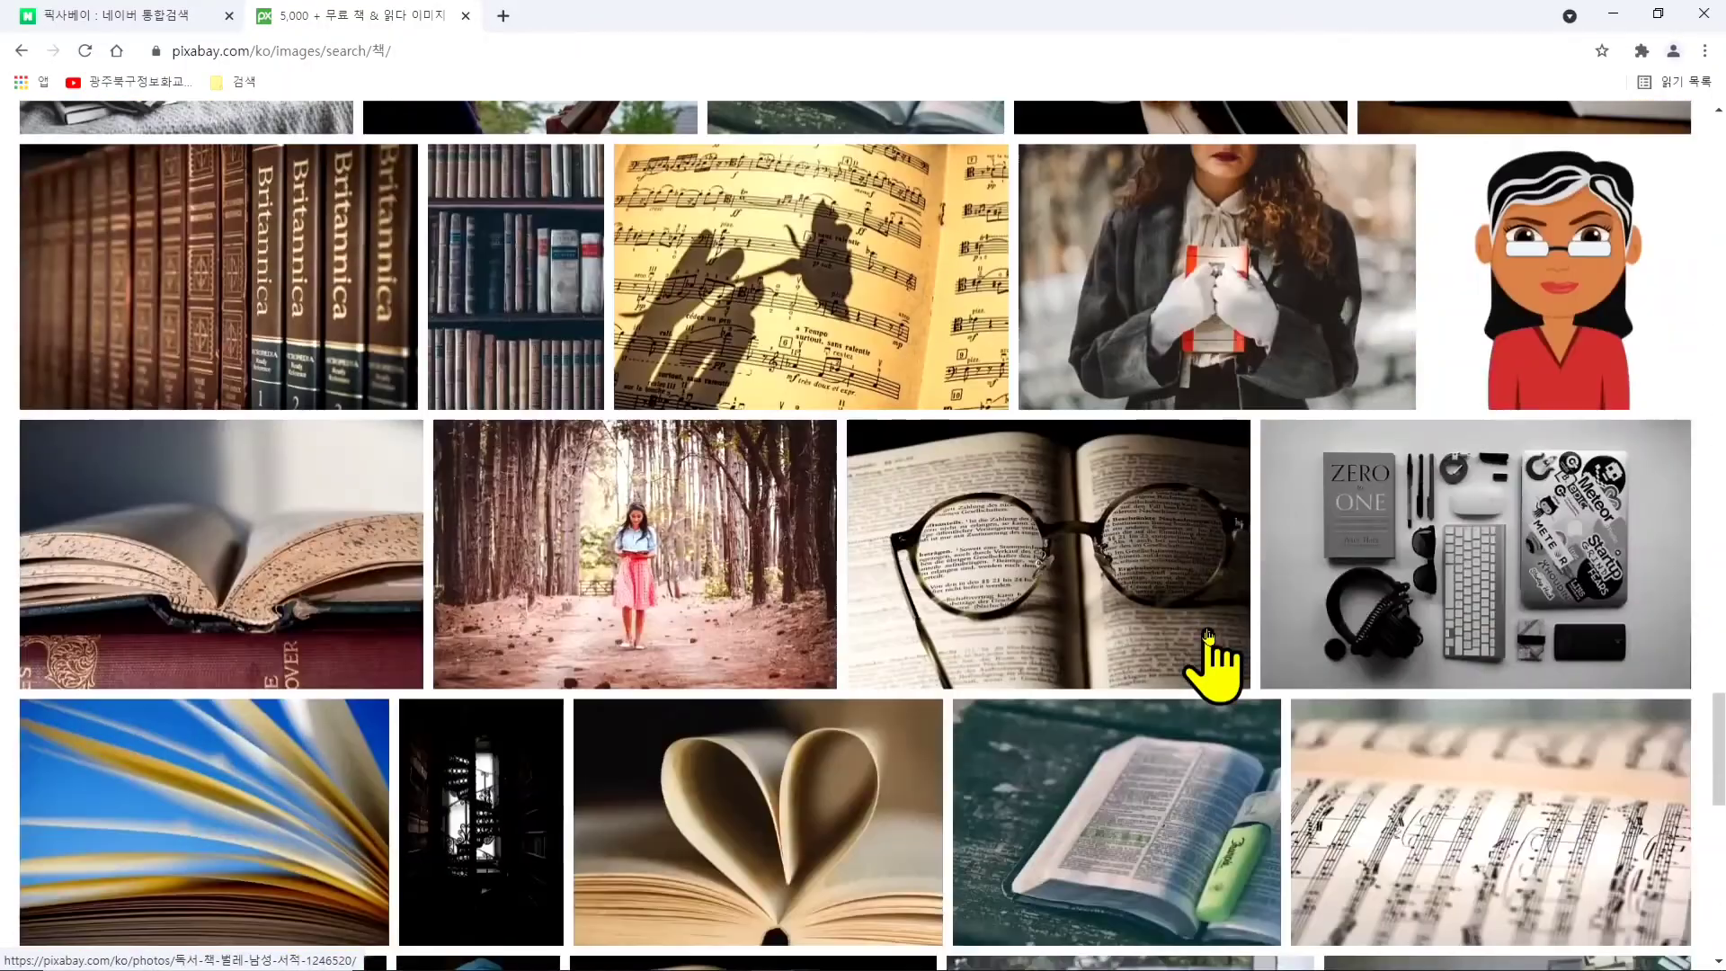
scroll(1210, 663, down, 5)
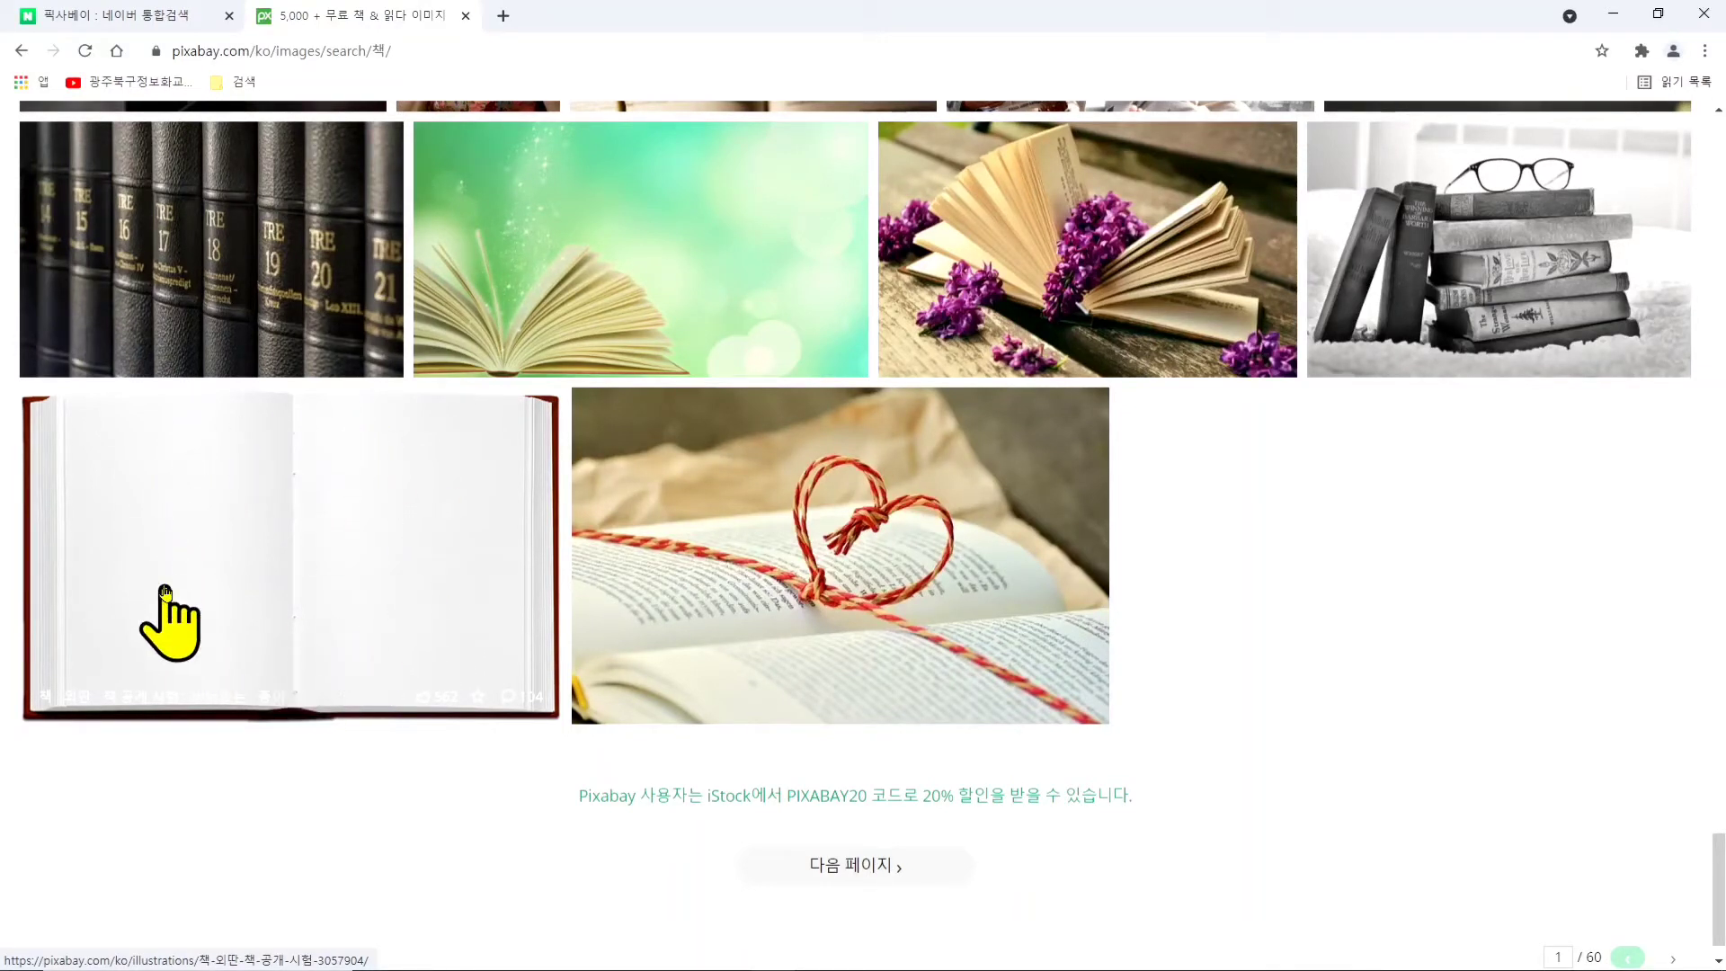
click(310, 526)
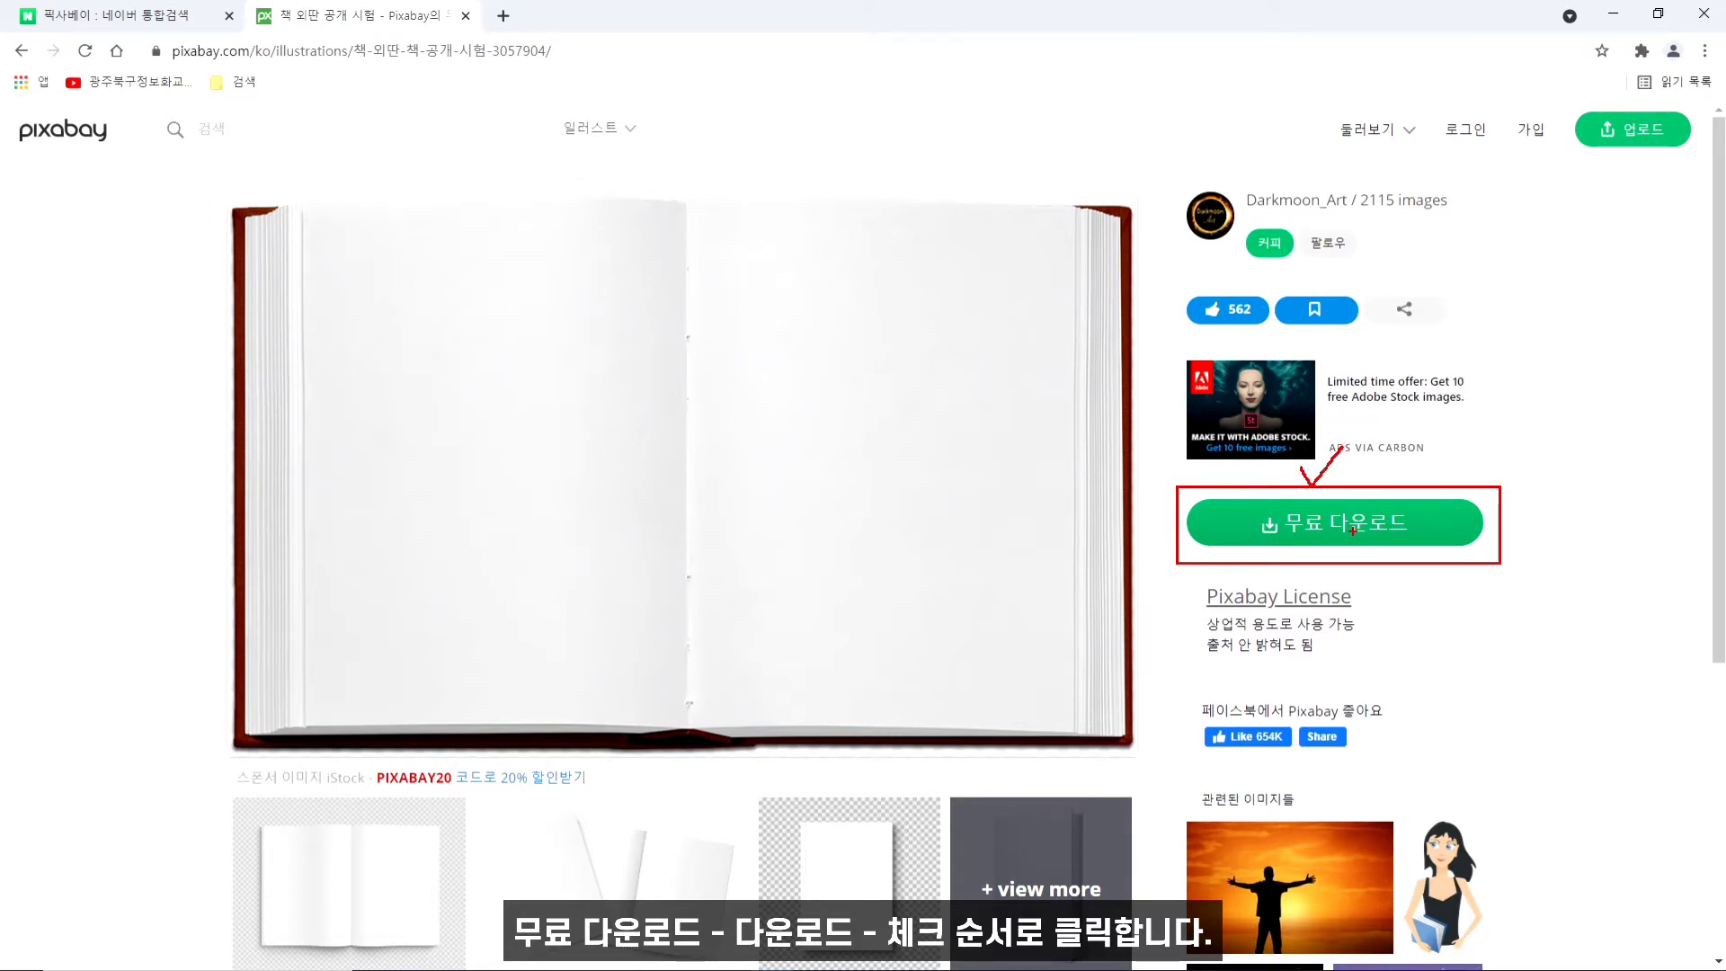
- Download the illustration as a 1920×1190 PNG, completing the reCAPTCHA image check
click(1338, 527)
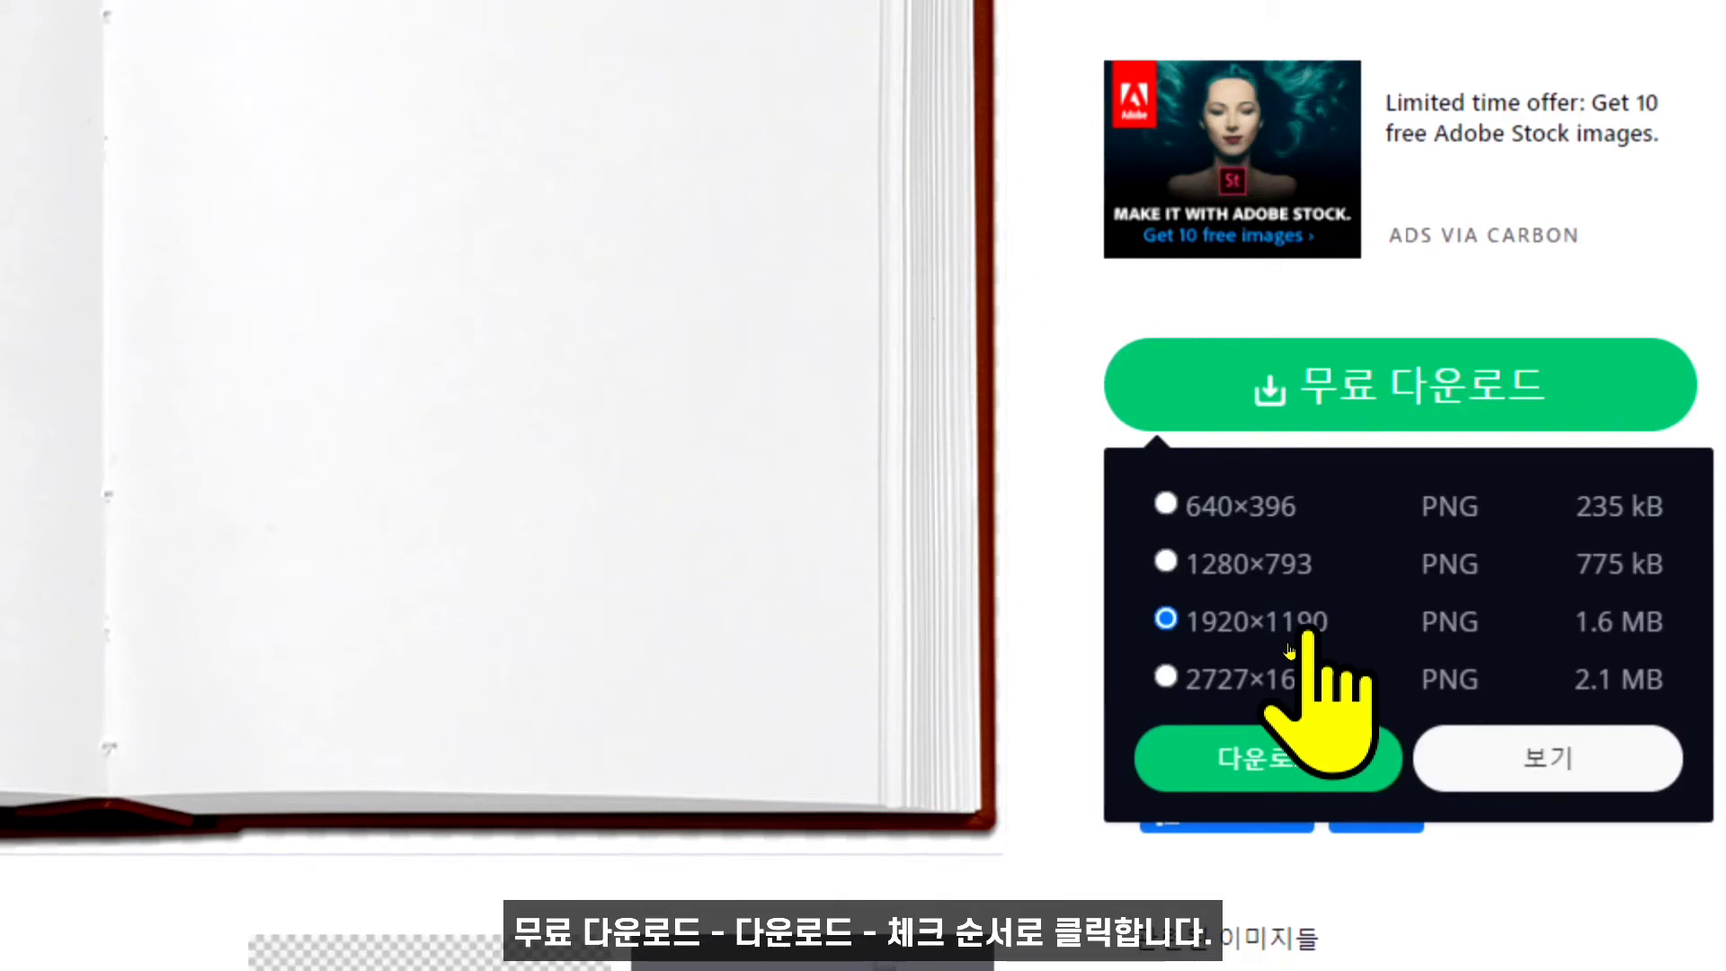
click(1265, 724)
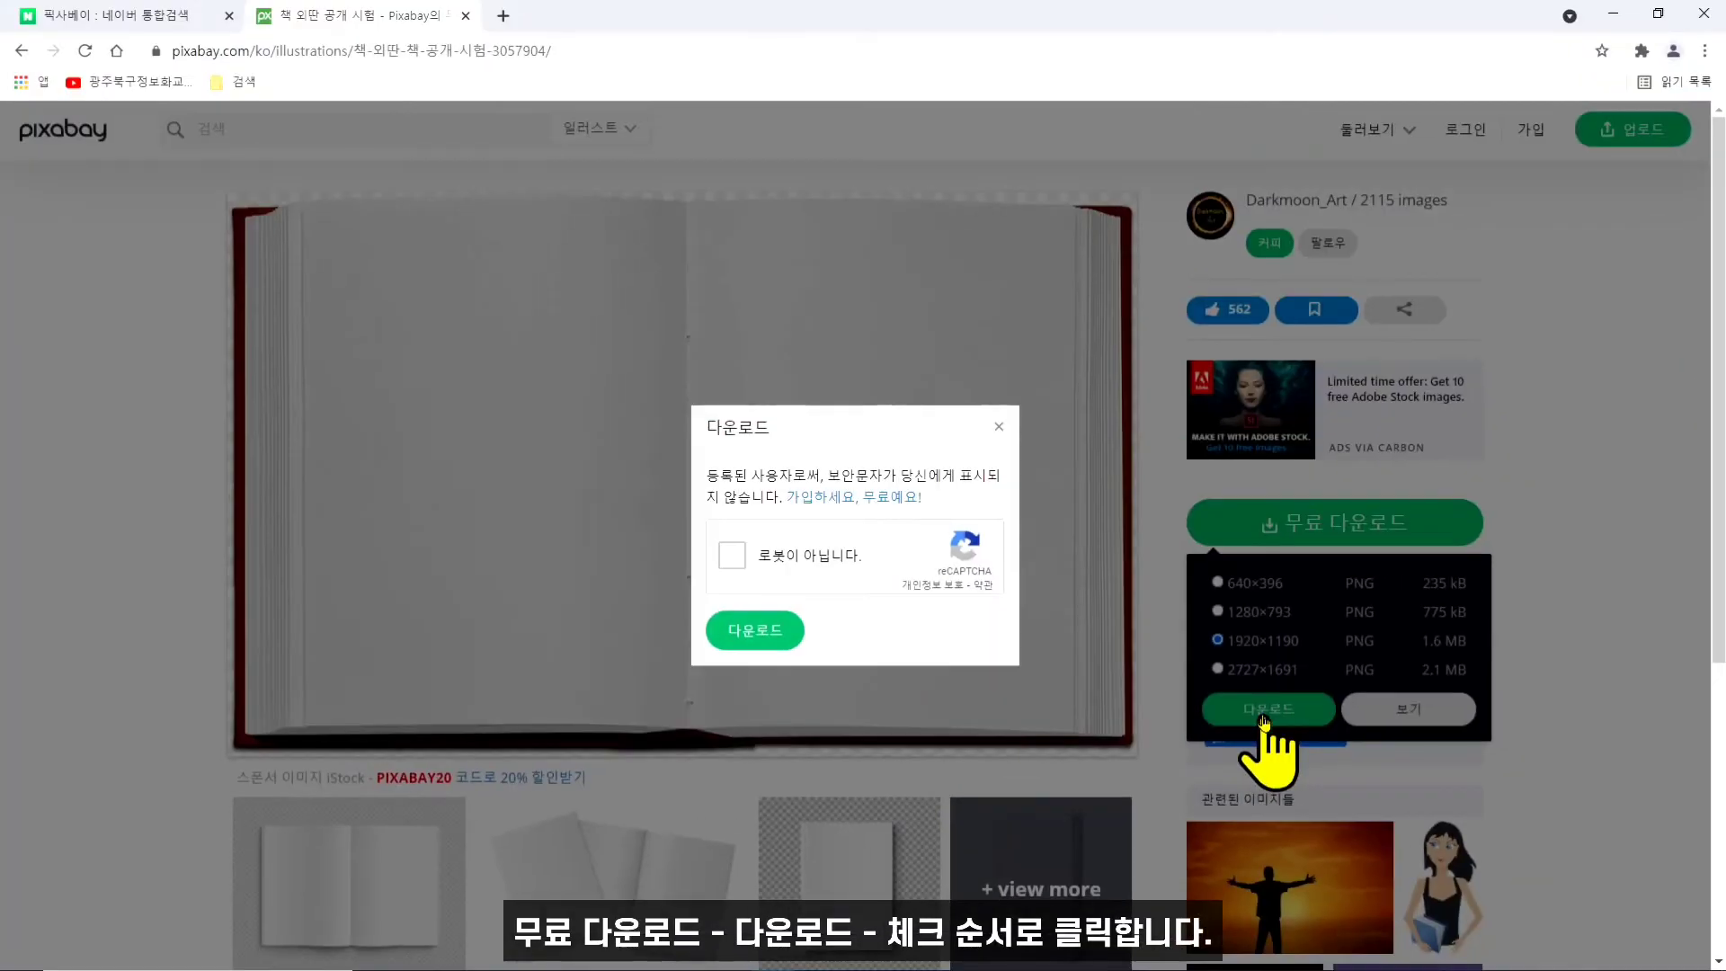
click(732, 558)
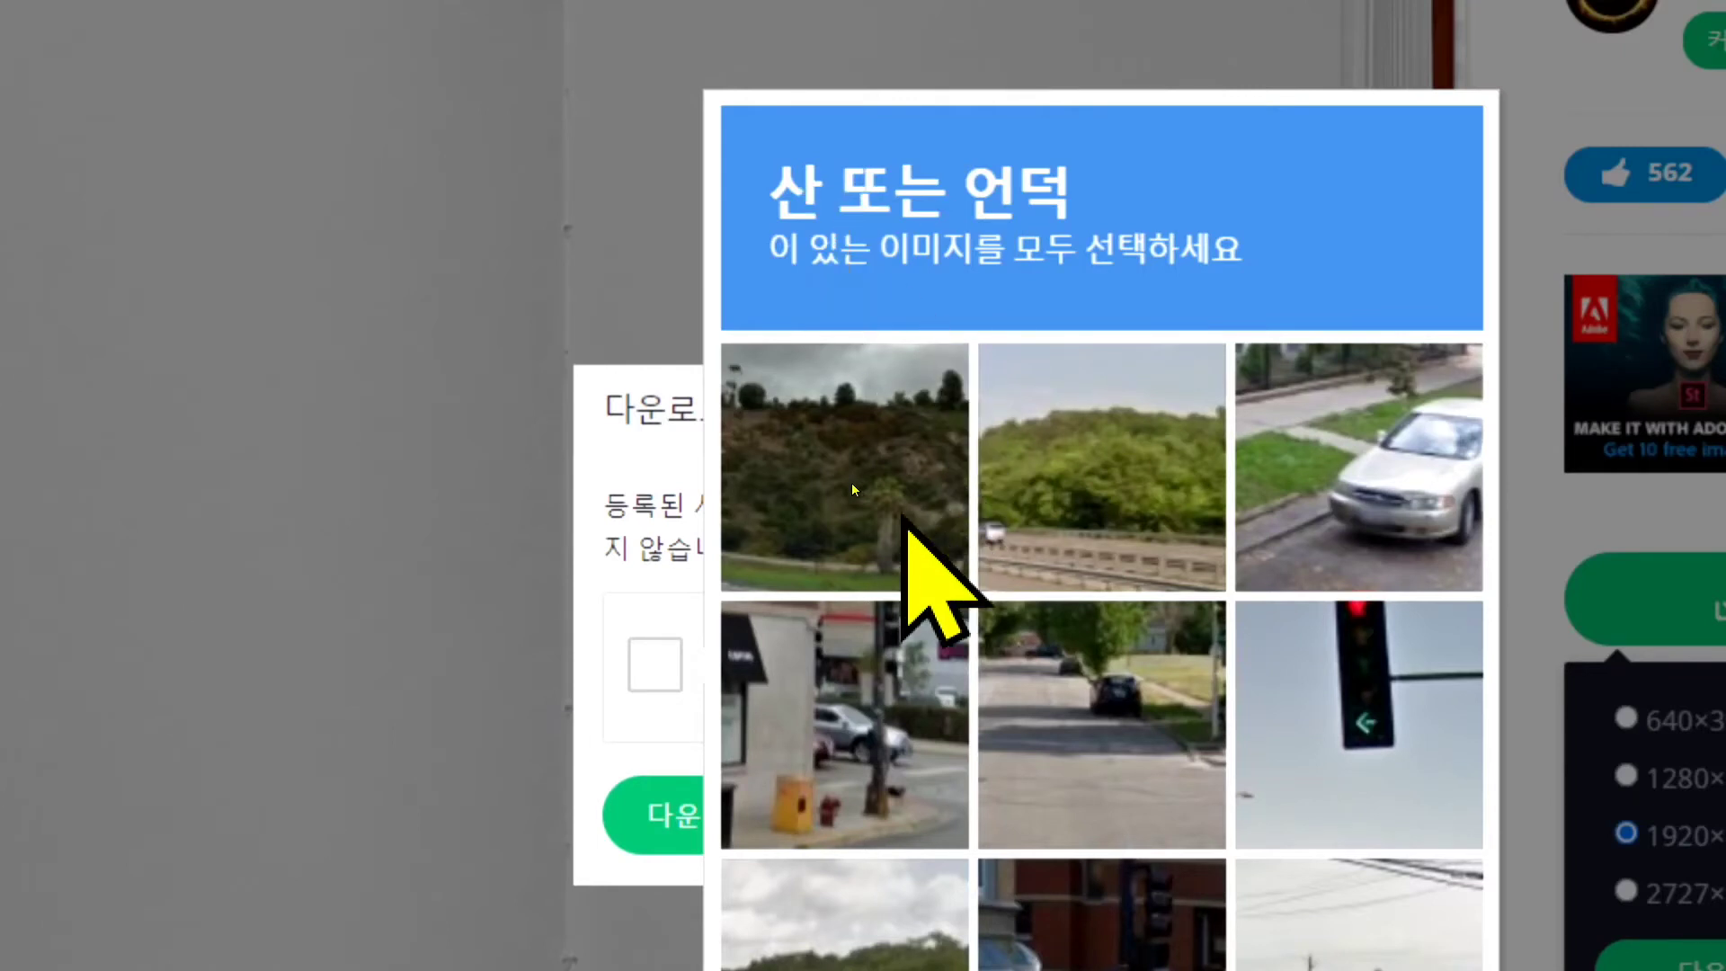
click(824, 480)
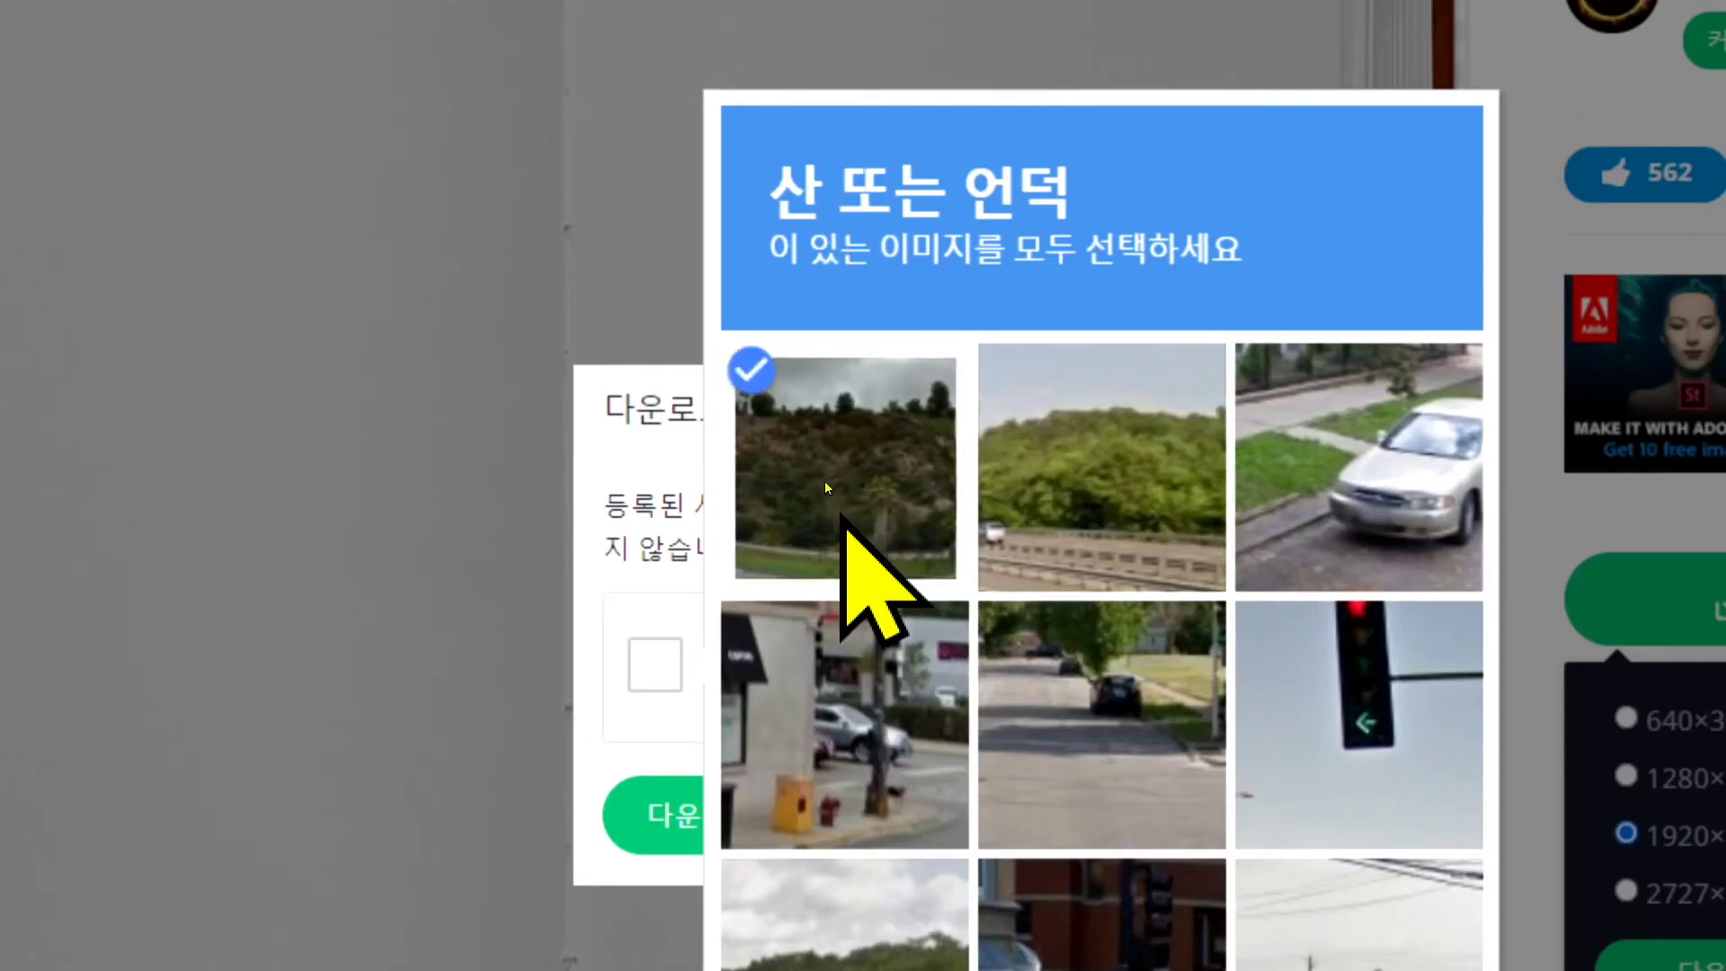
click(1114, 510)
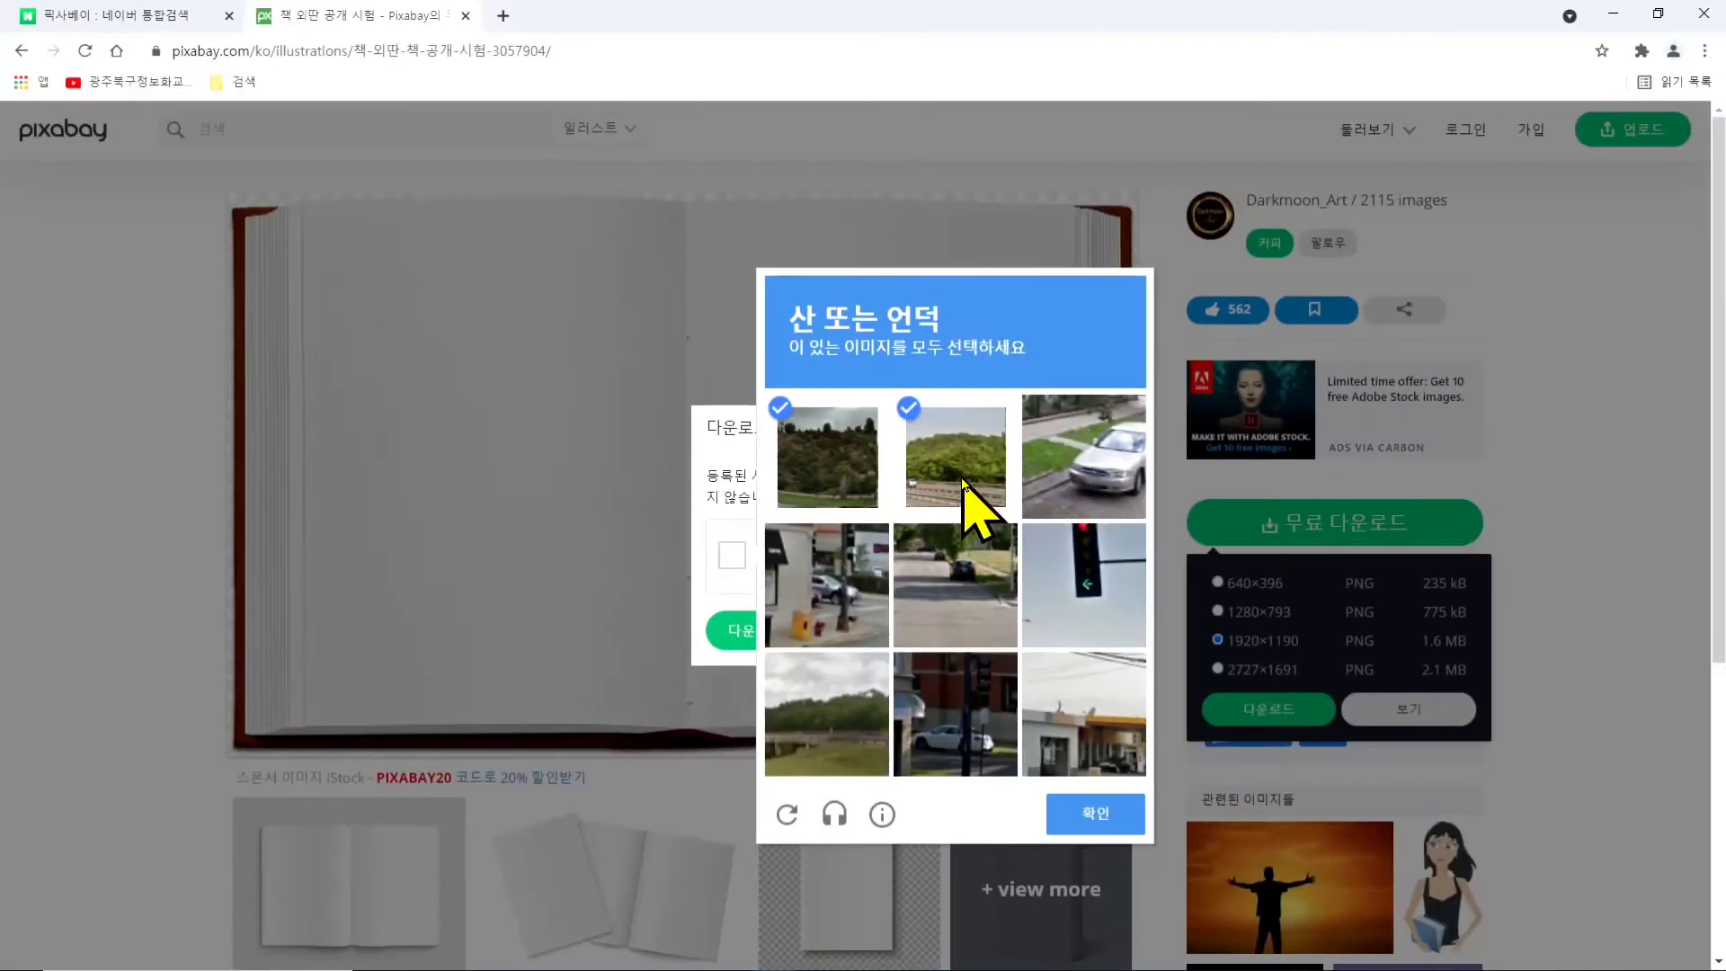
click(846, 962)
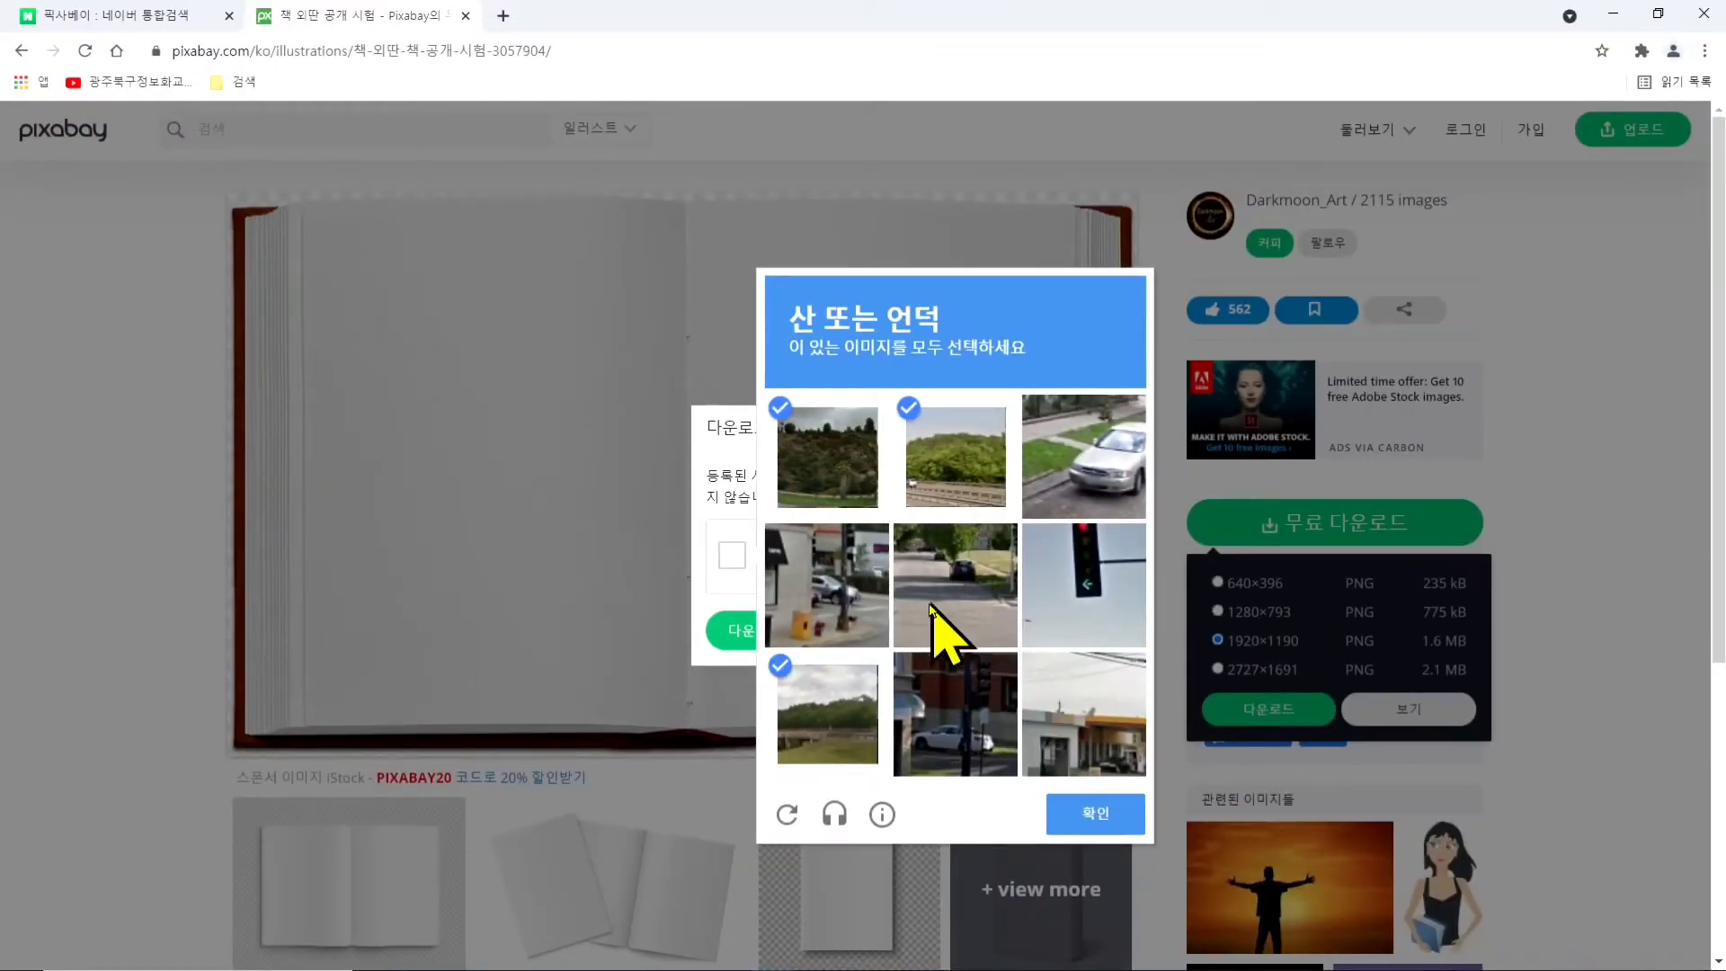
click(1106, 817)
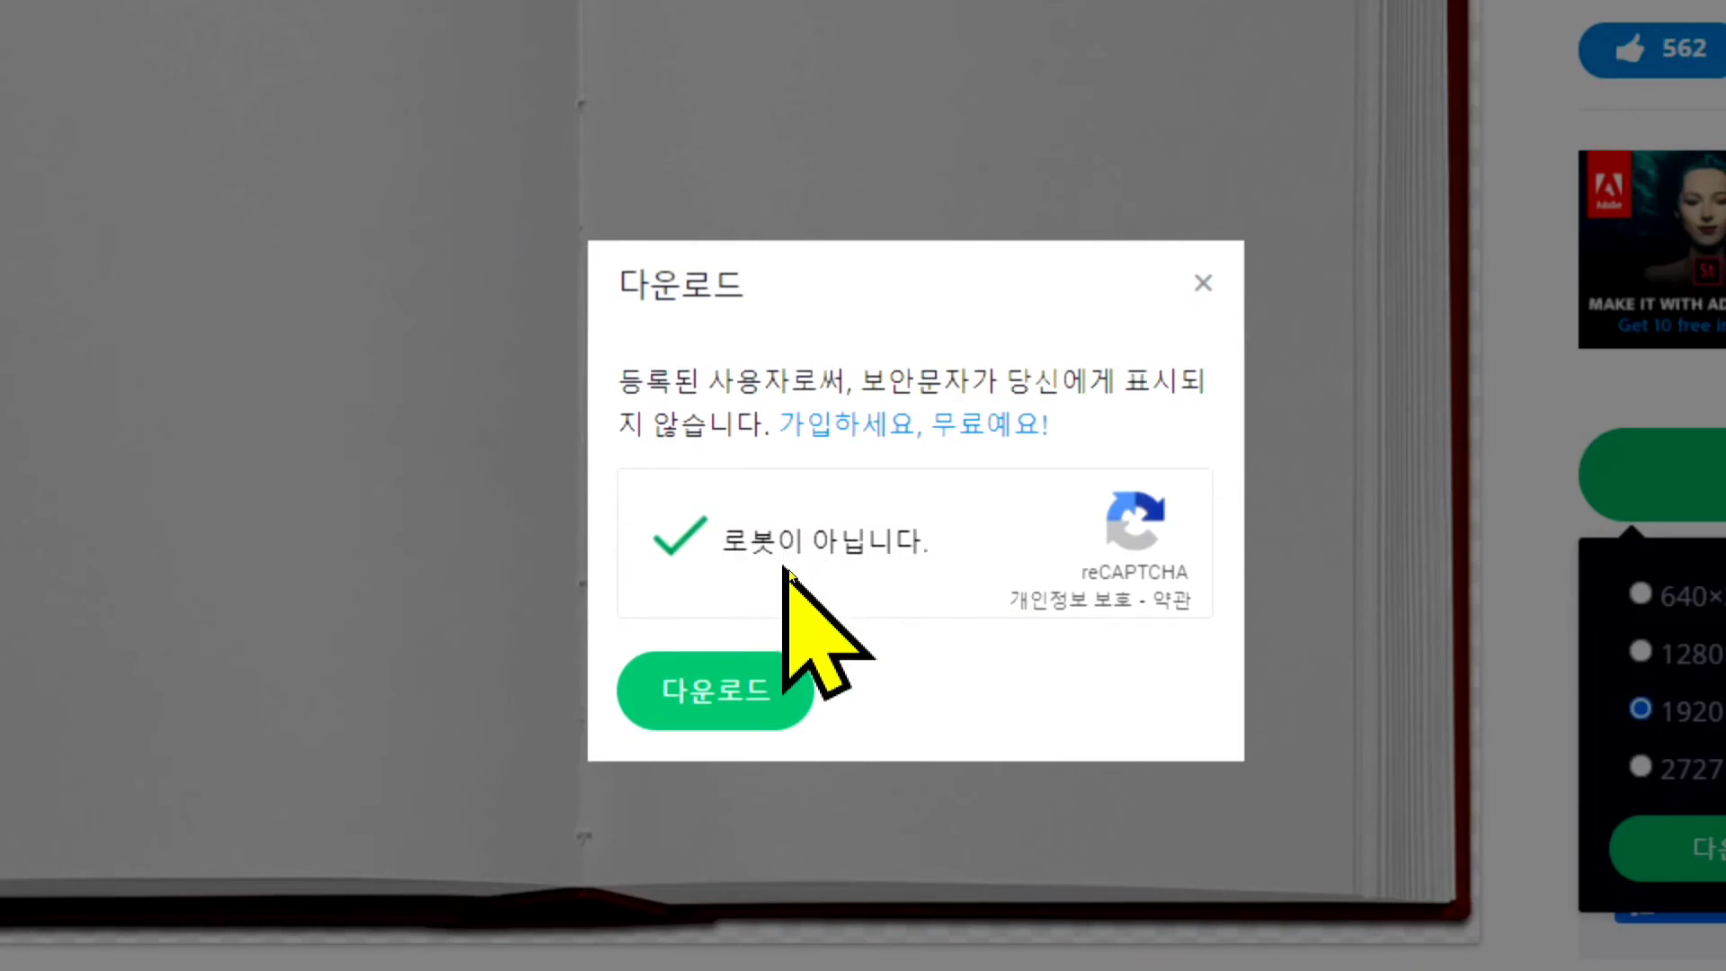
click(751, 666)
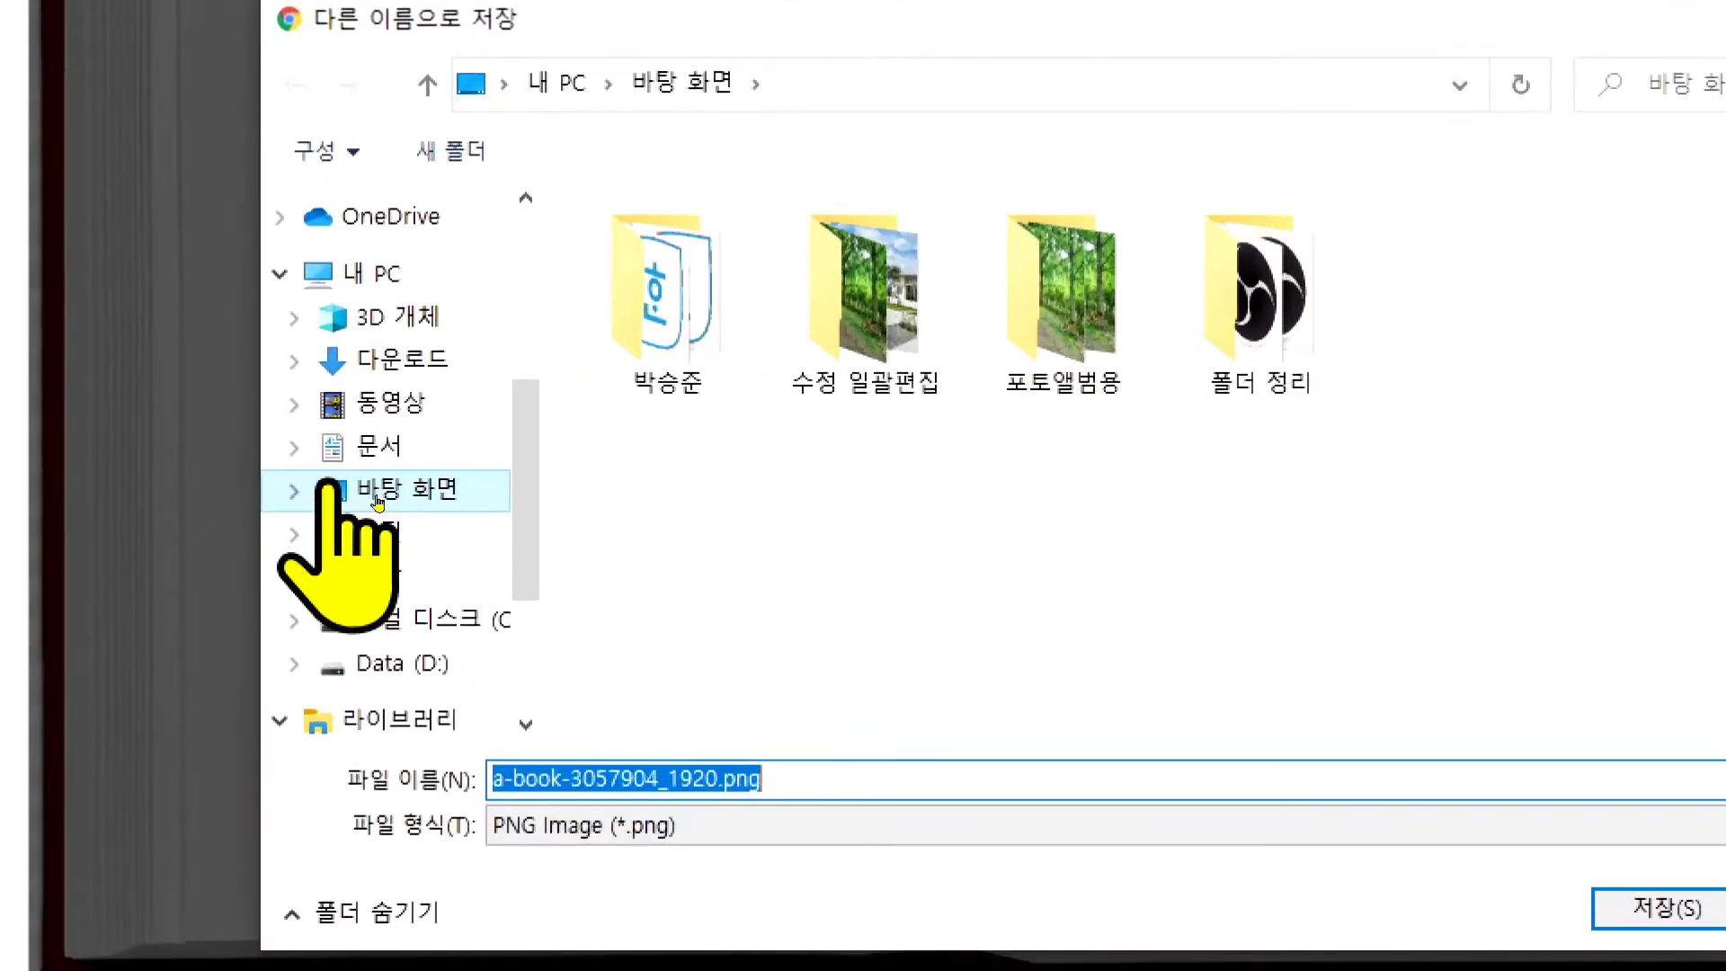
- Save the downloaded image to 바탕 화면 with the file name 책표지
click(370, 495)
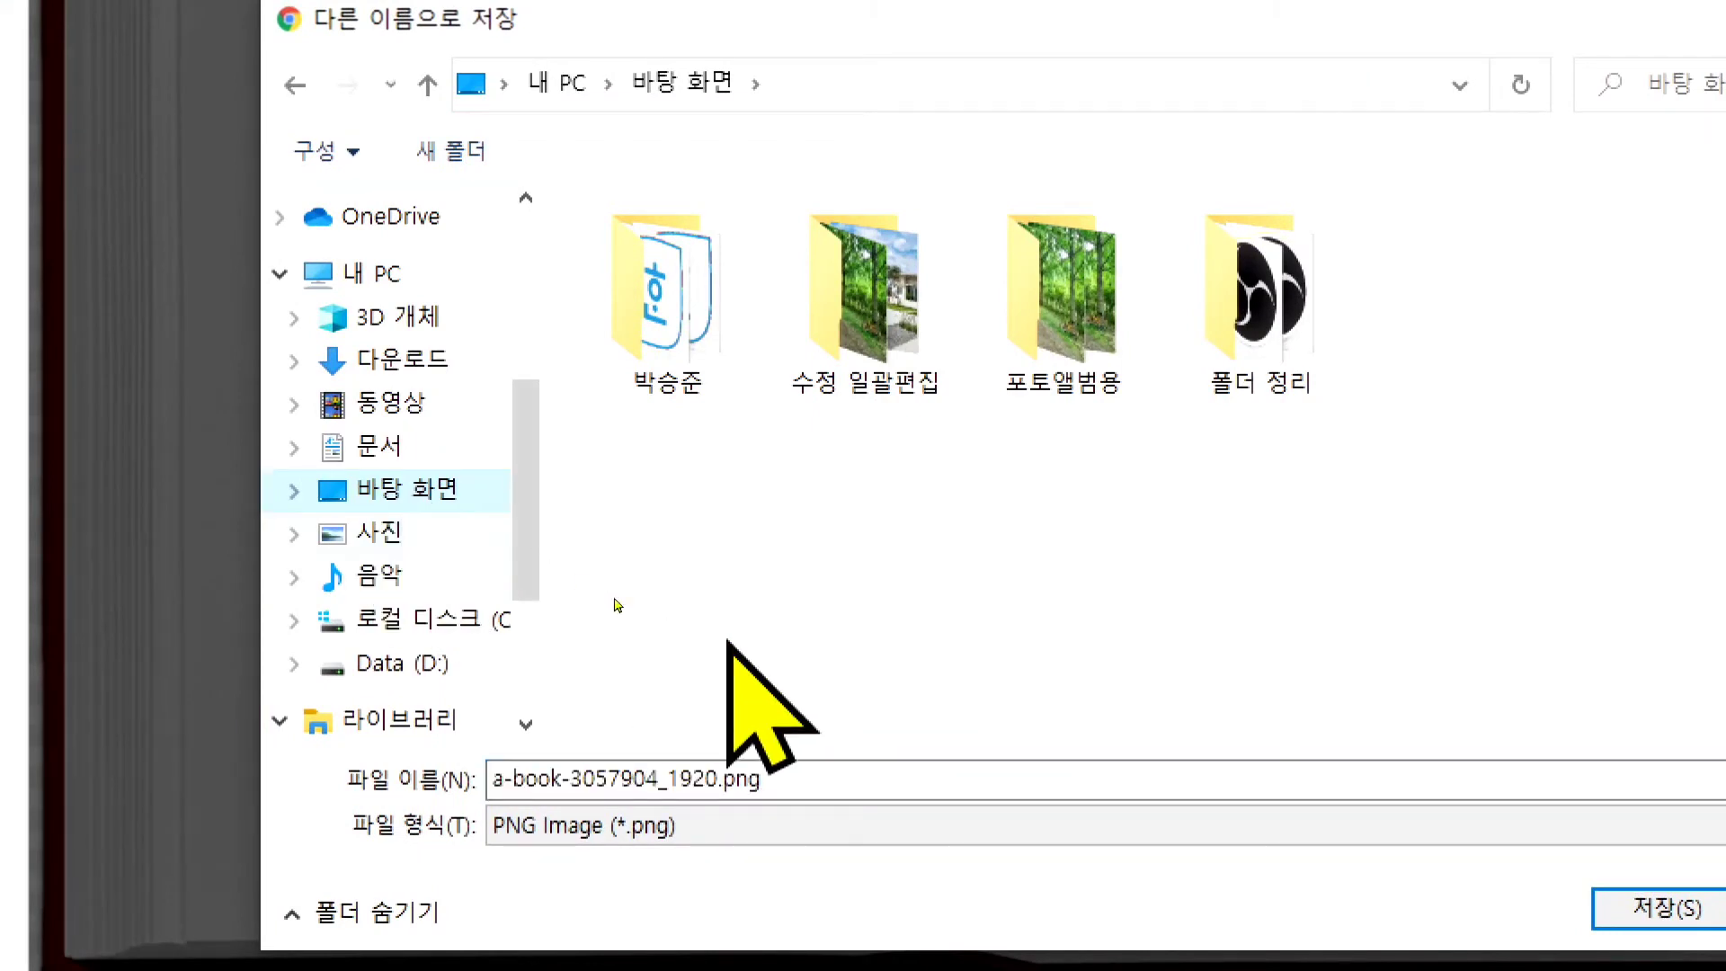
click(805, 775)
key(ctrl+a)
text(cor)
key(BackSpace)
key(BackSpace)
key(BackSpace)
key(Hangul)
text(책)
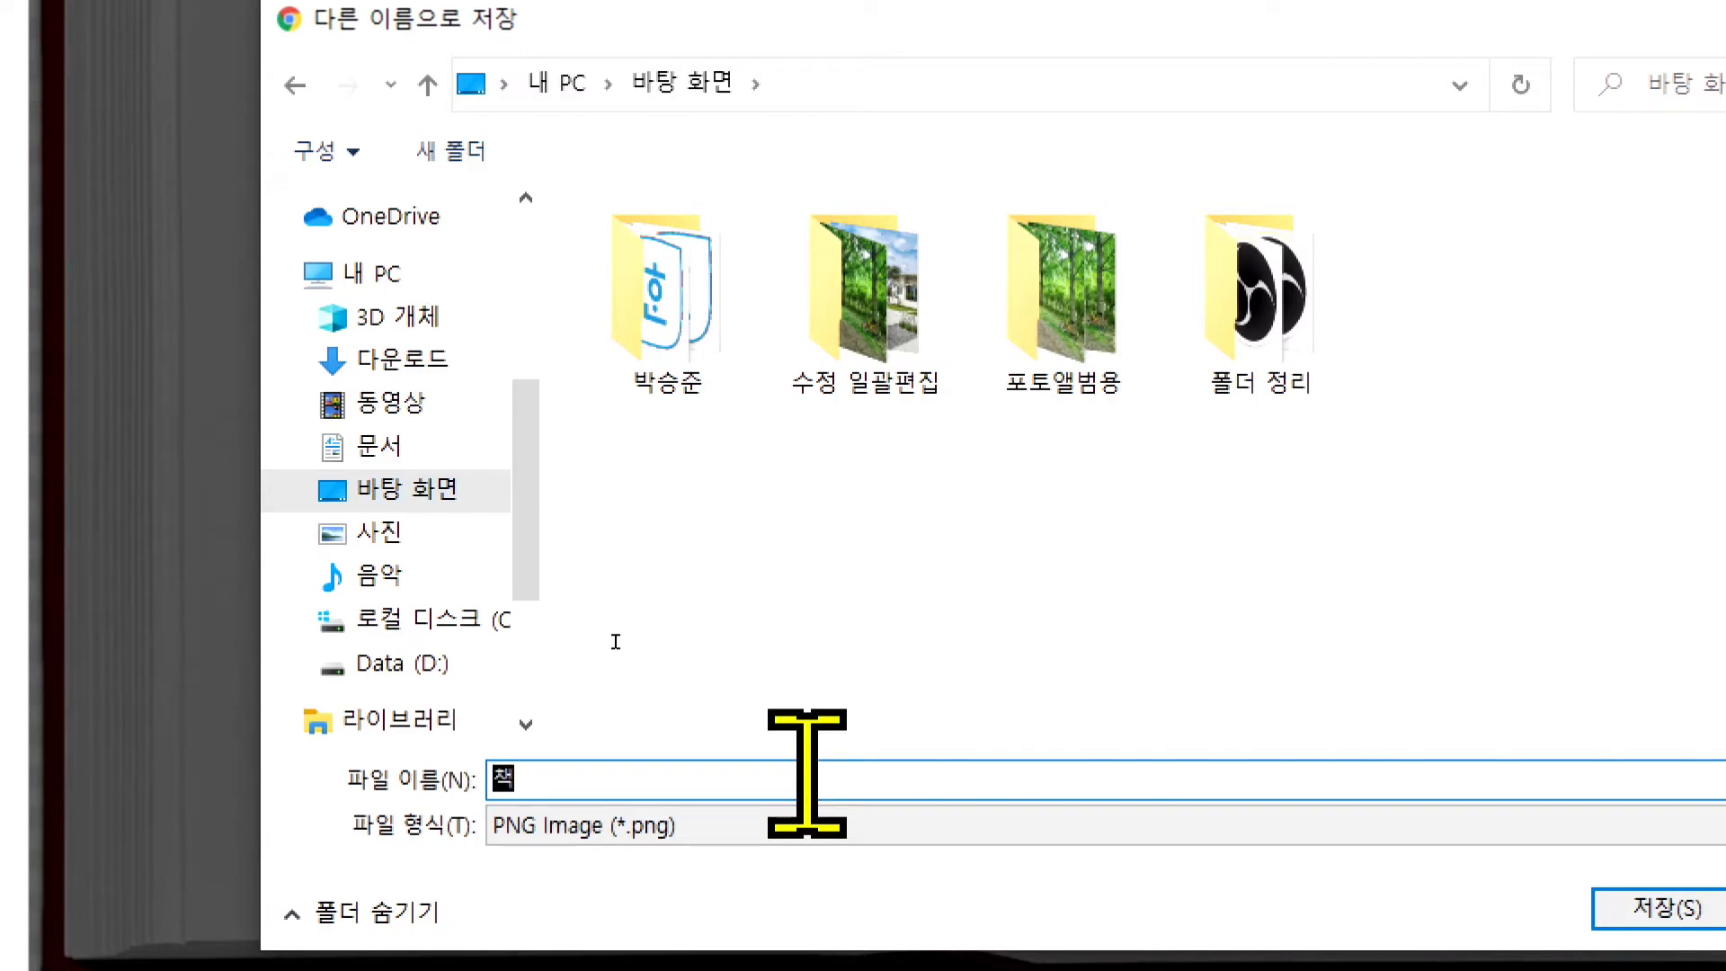
text(표지)
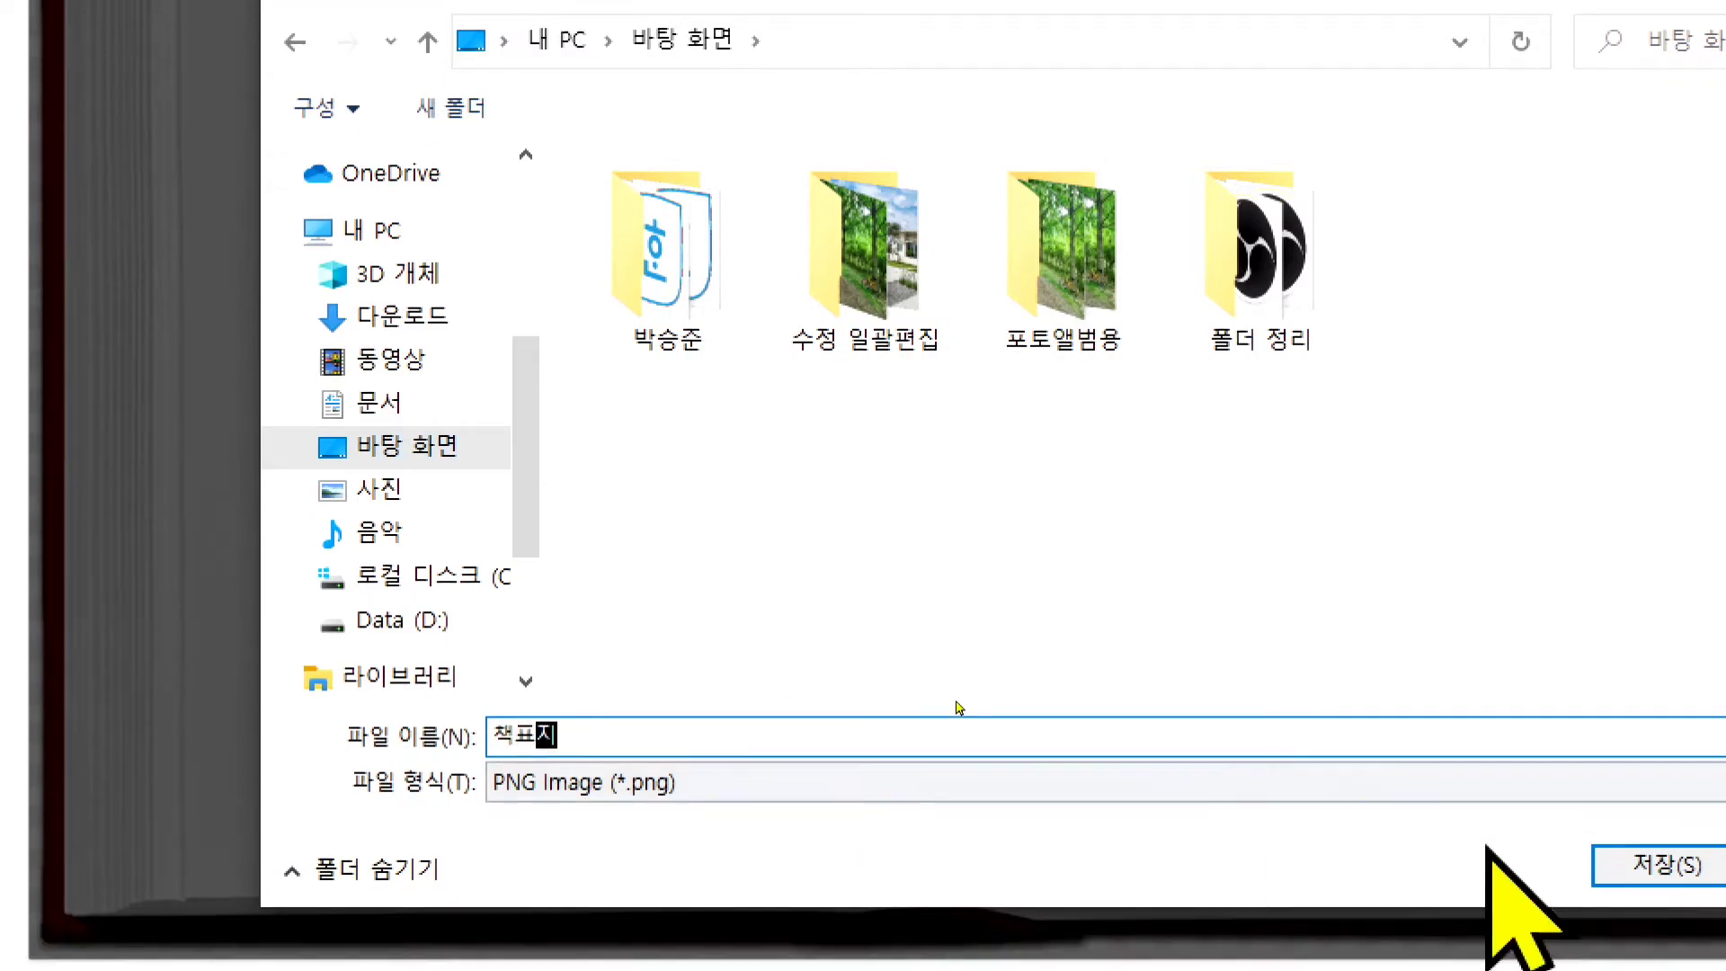
key(Return)
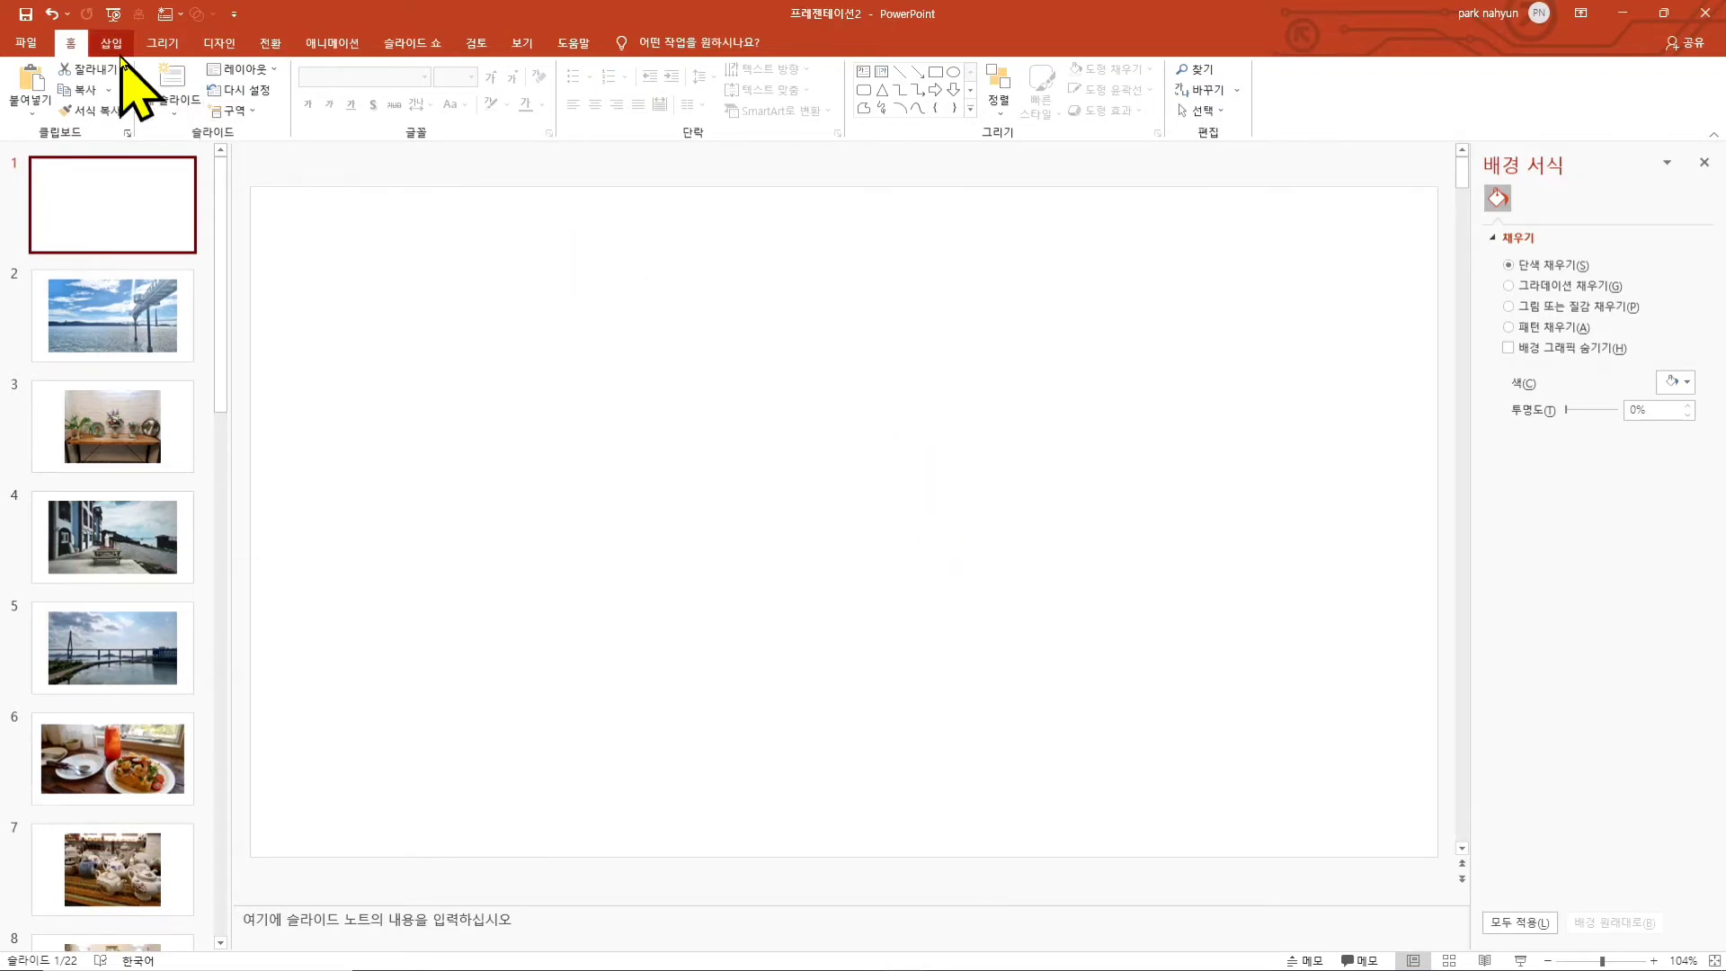
- Switch to PowerPoint and start inserting a picture from this device on slide 1, browsing to 바탕 화면
click(114, 45)
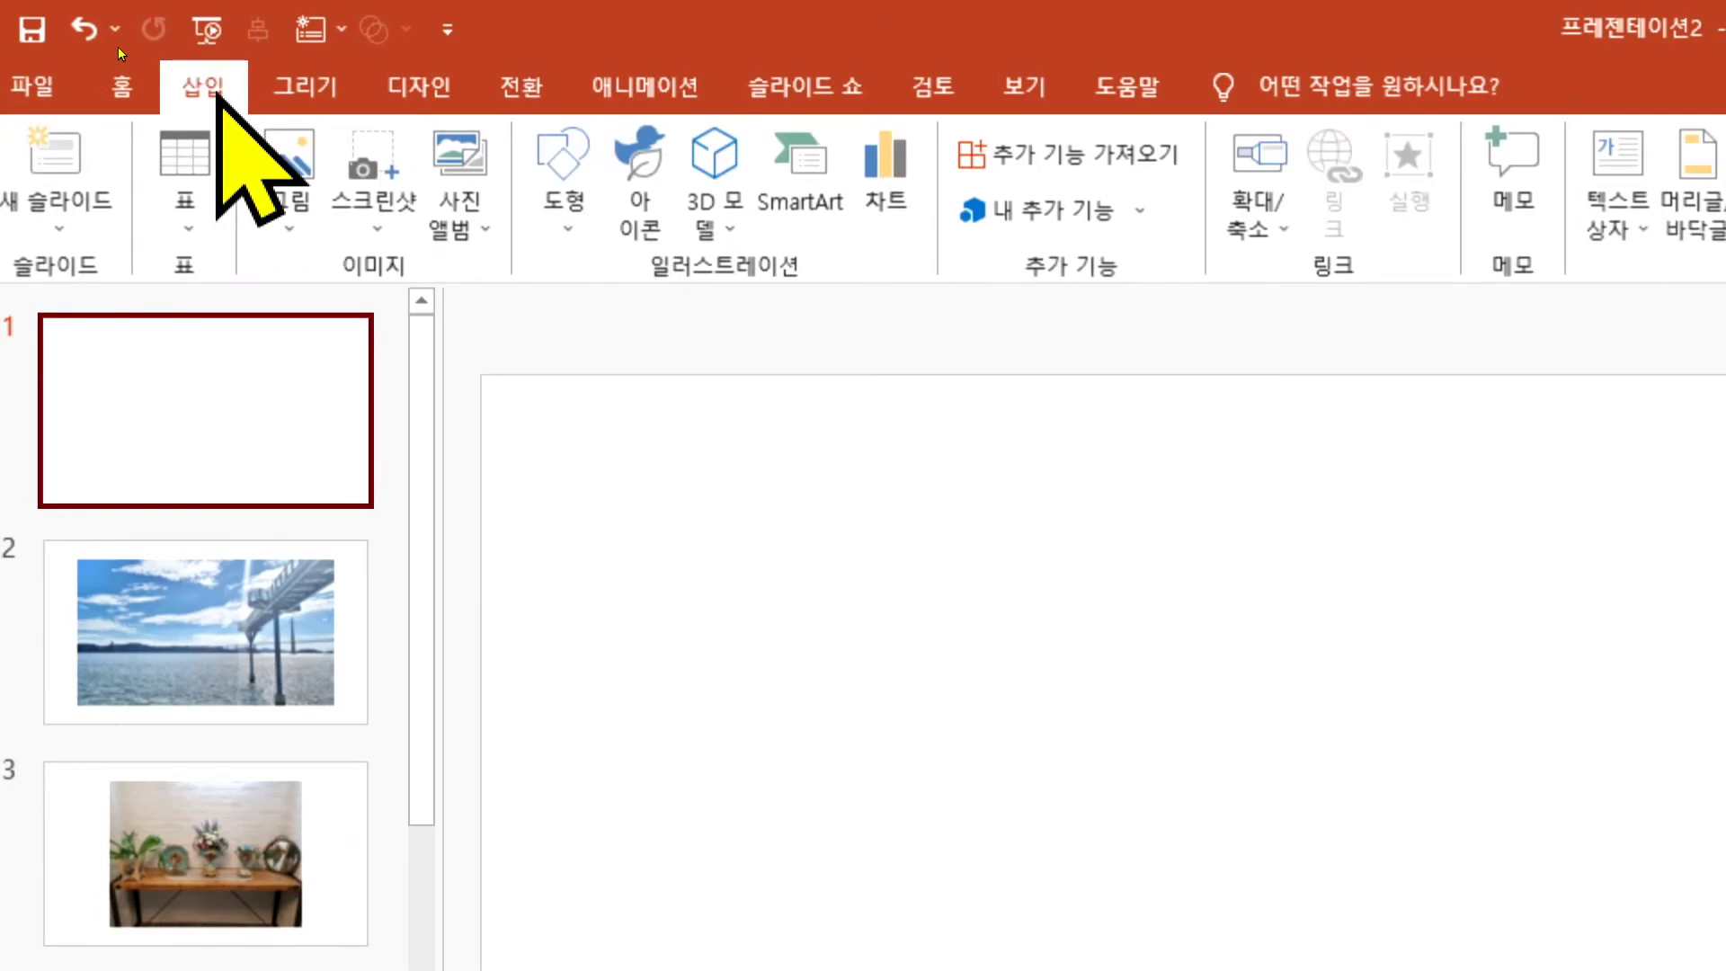
click(310, 171)
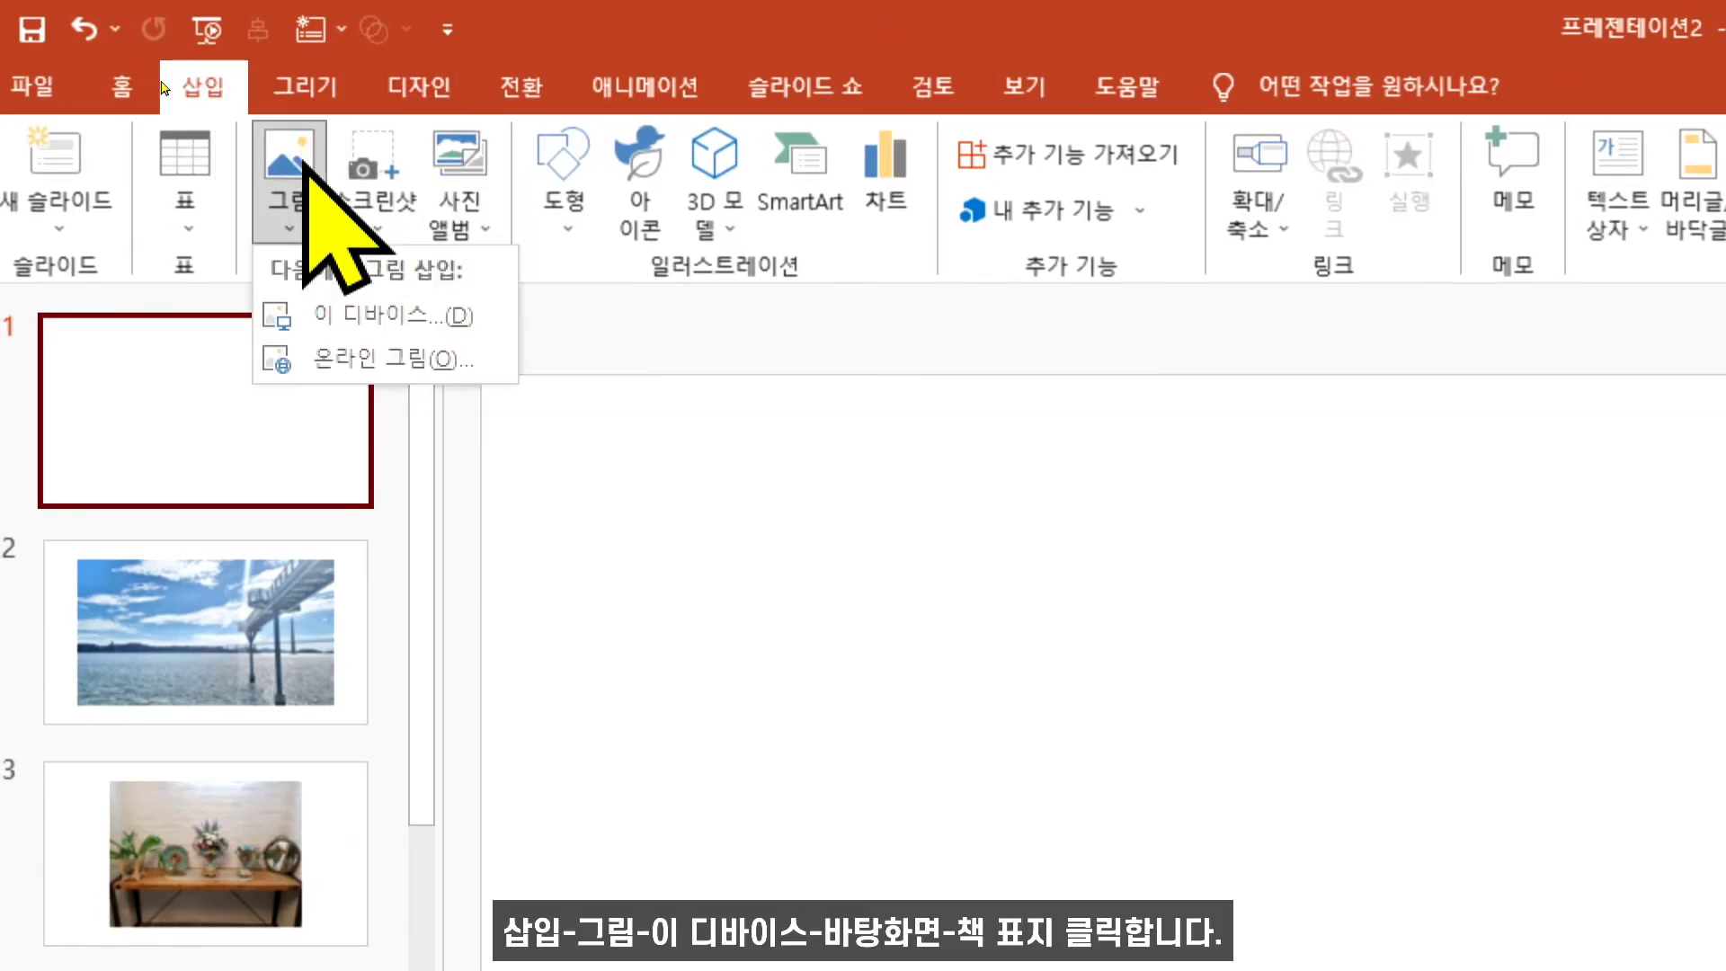
click(395, 316)
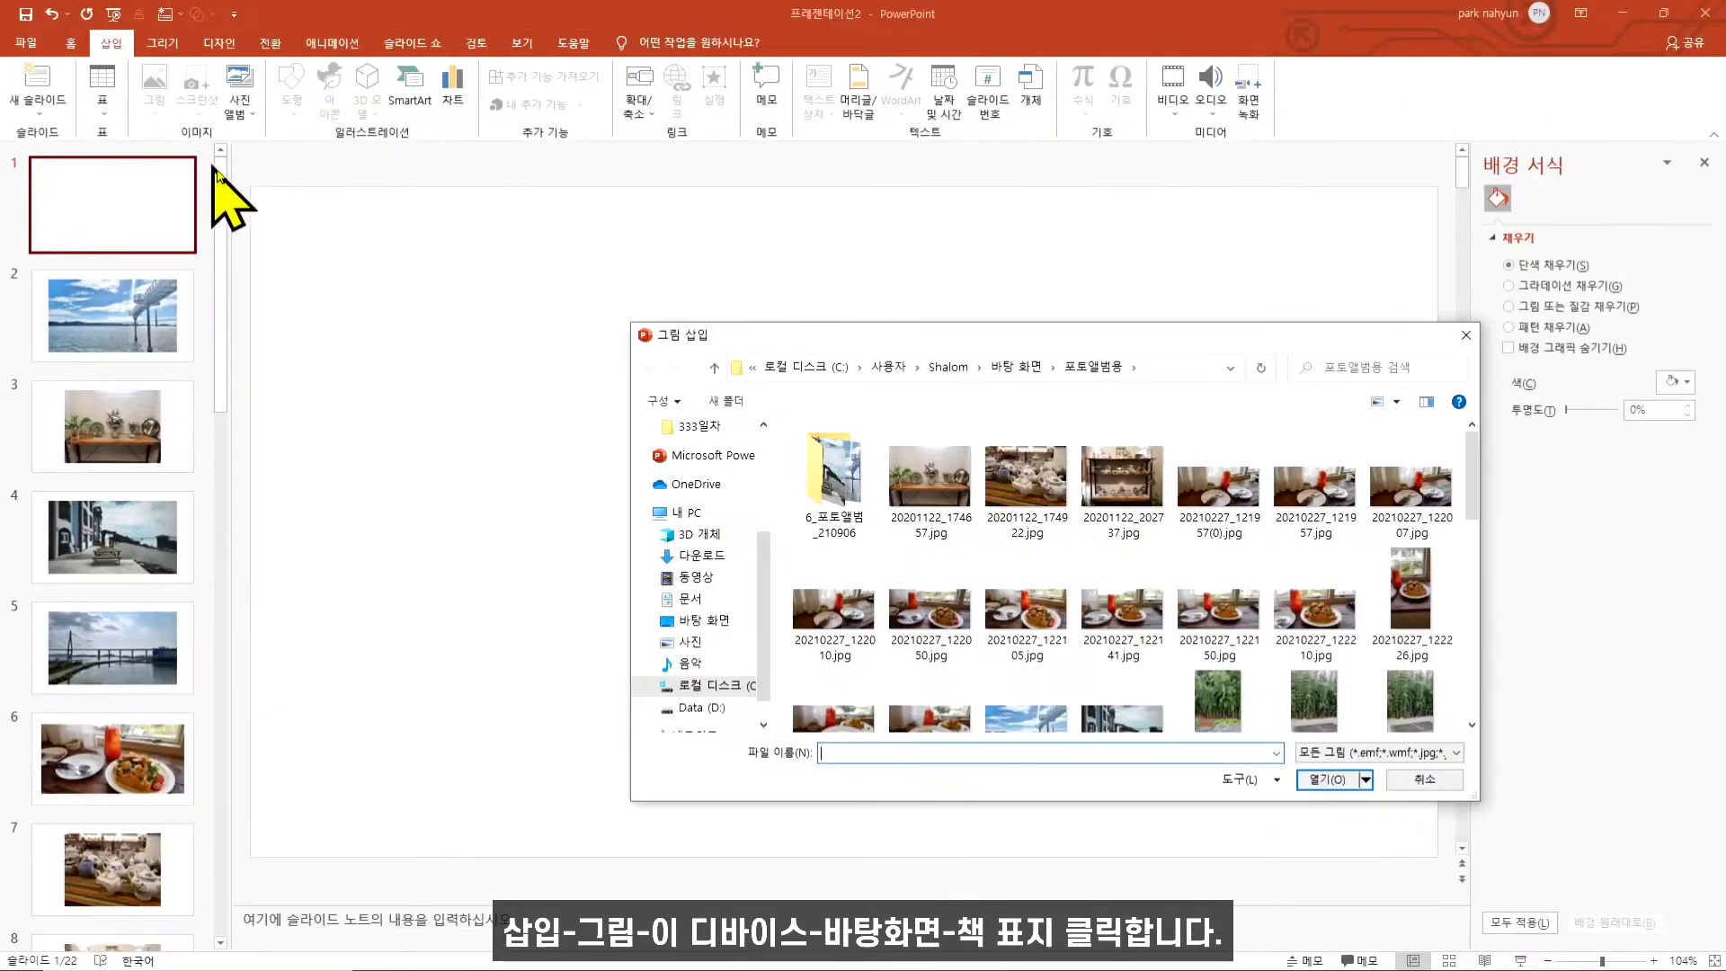
click(704, 621)
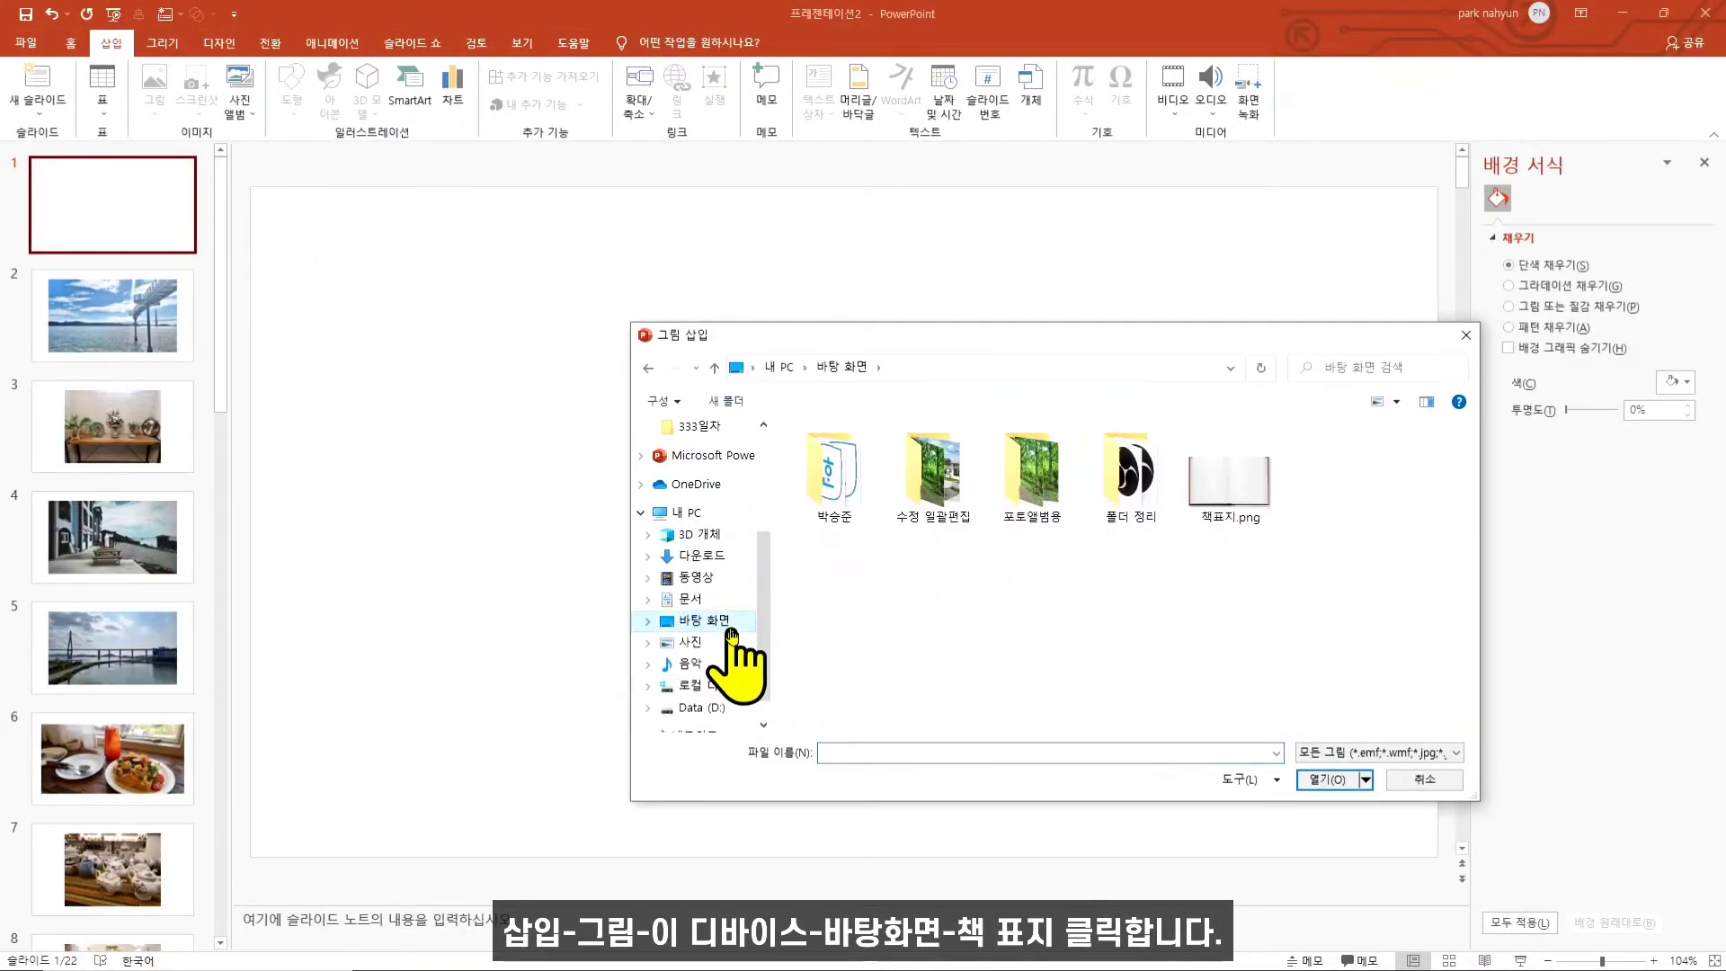
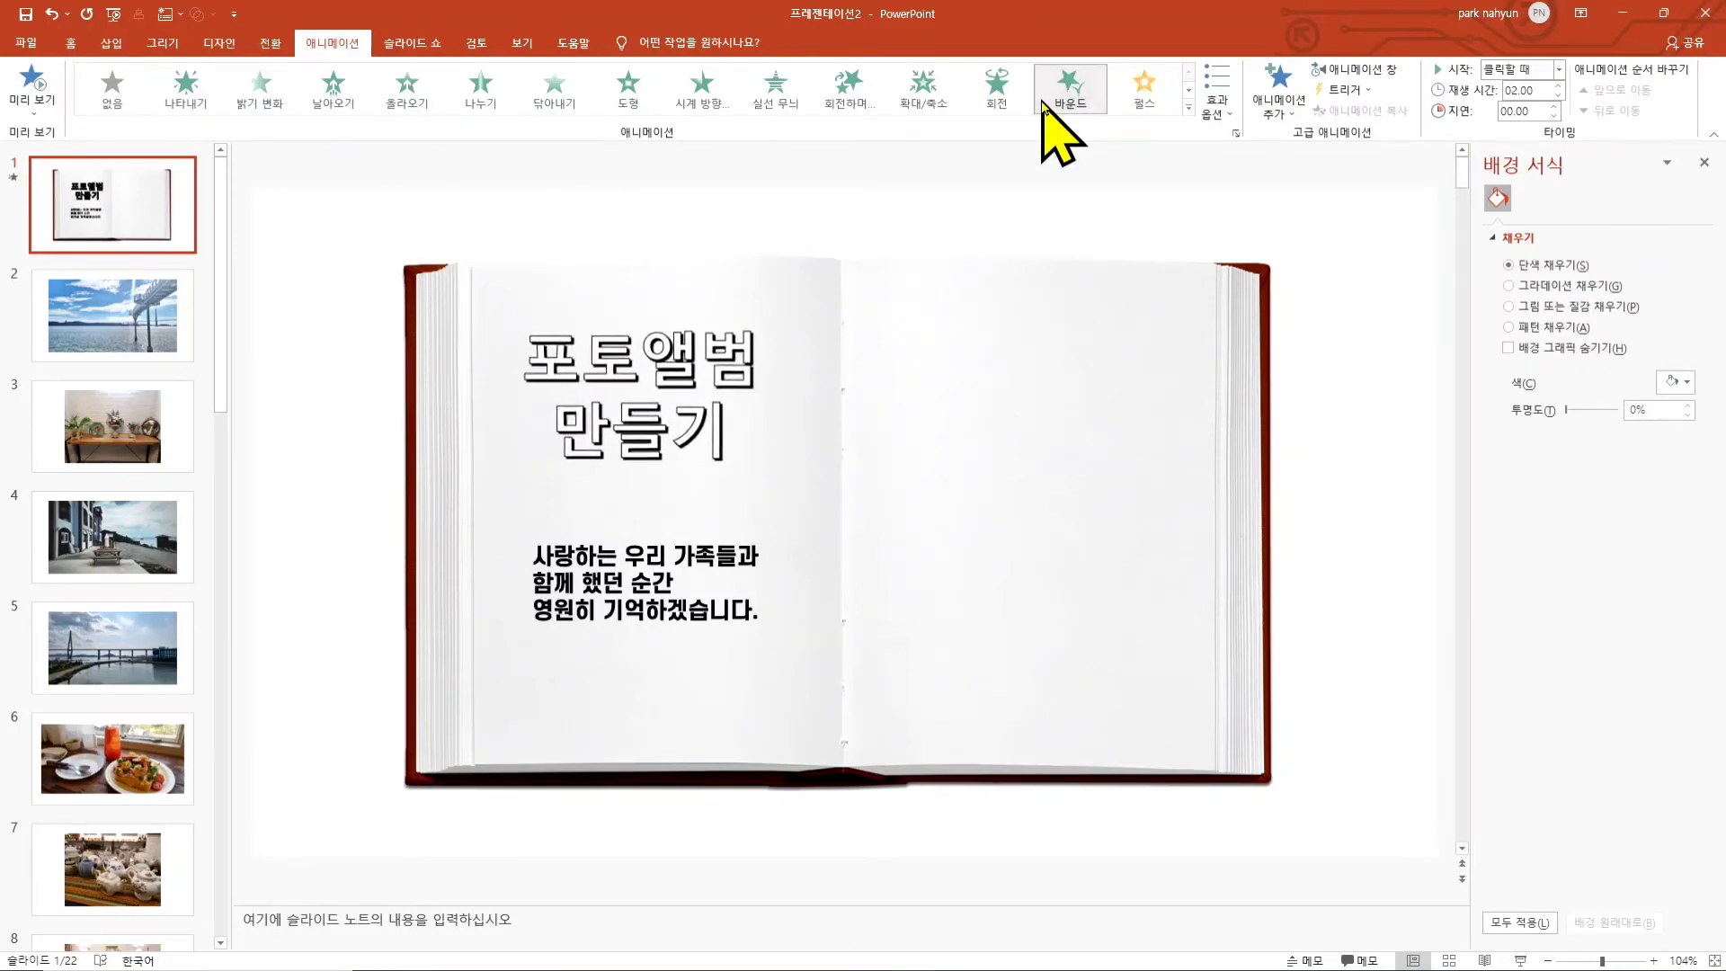
- Apply the Appear entrance animation to the 포토앨범 만들기 title on slide 1
click(1046, 112)
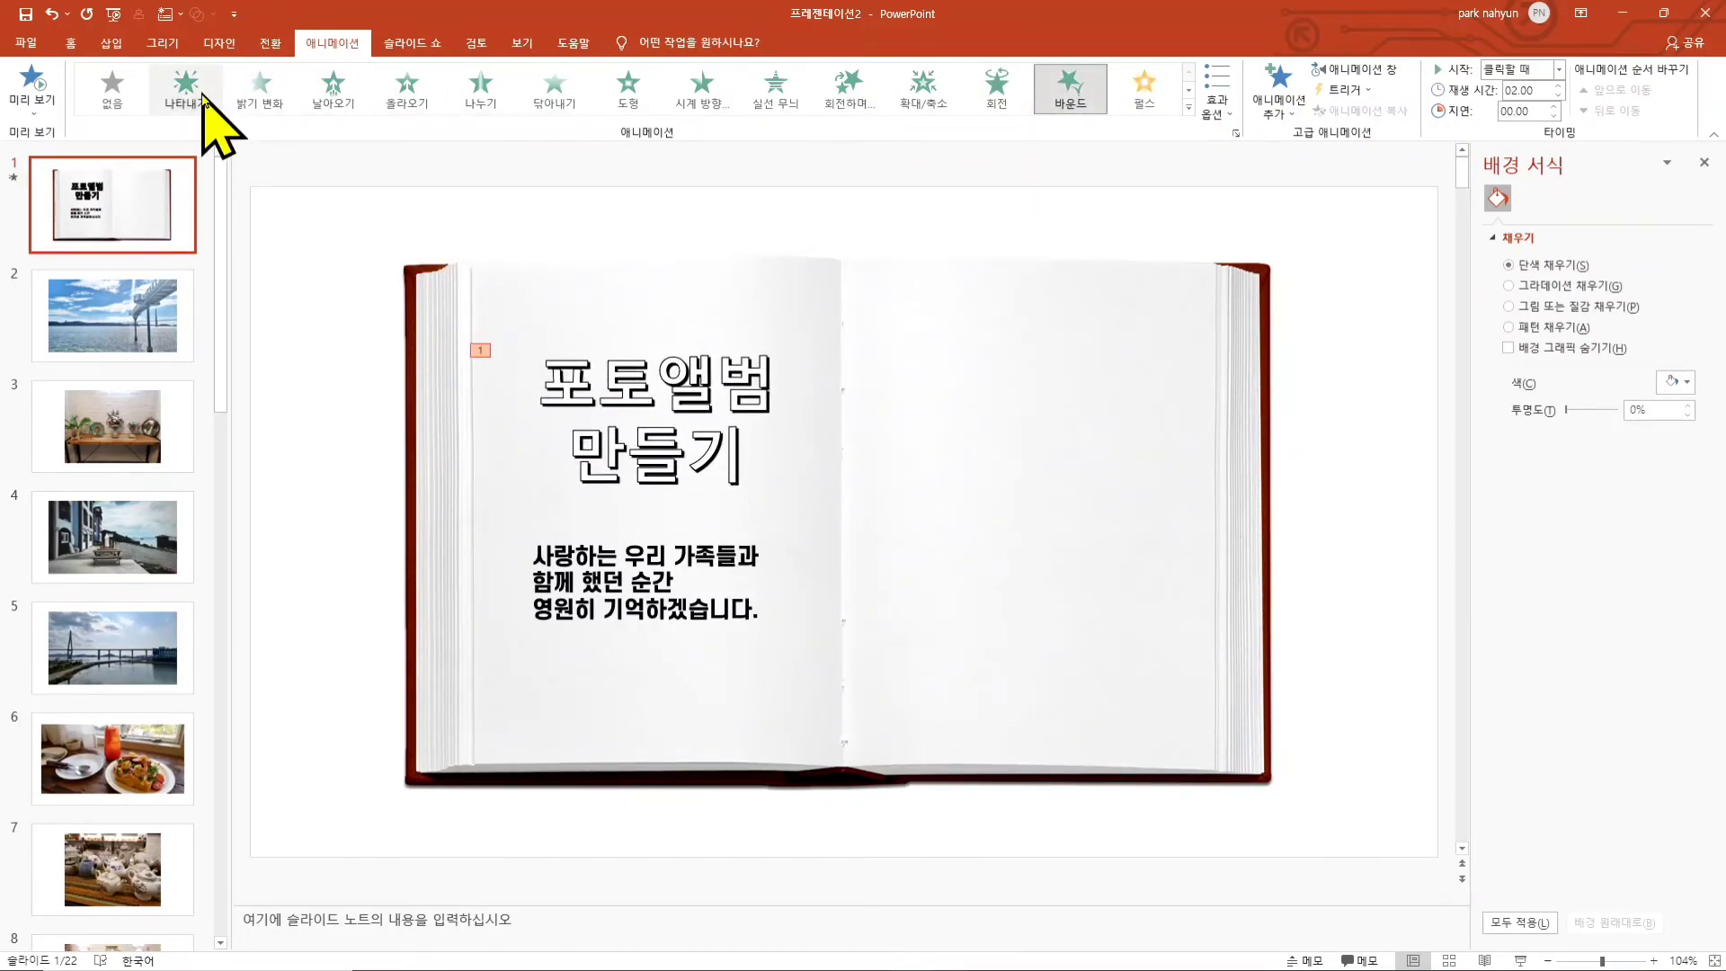
click(196, 94)
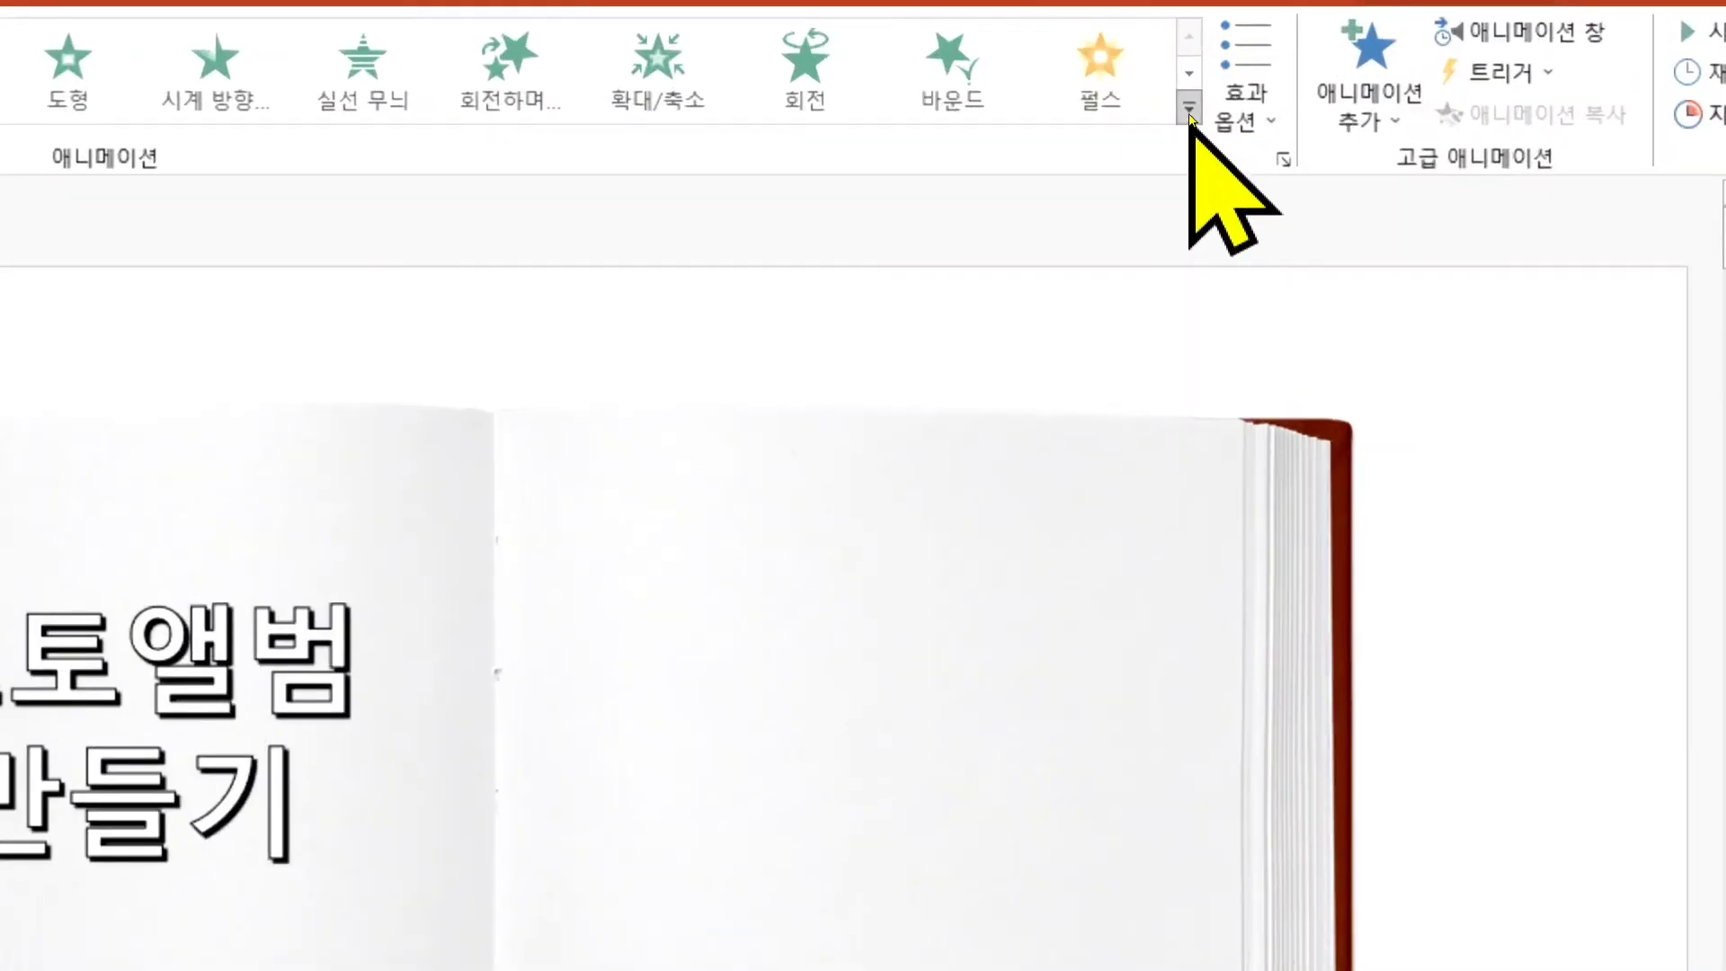
click(1189, 112)
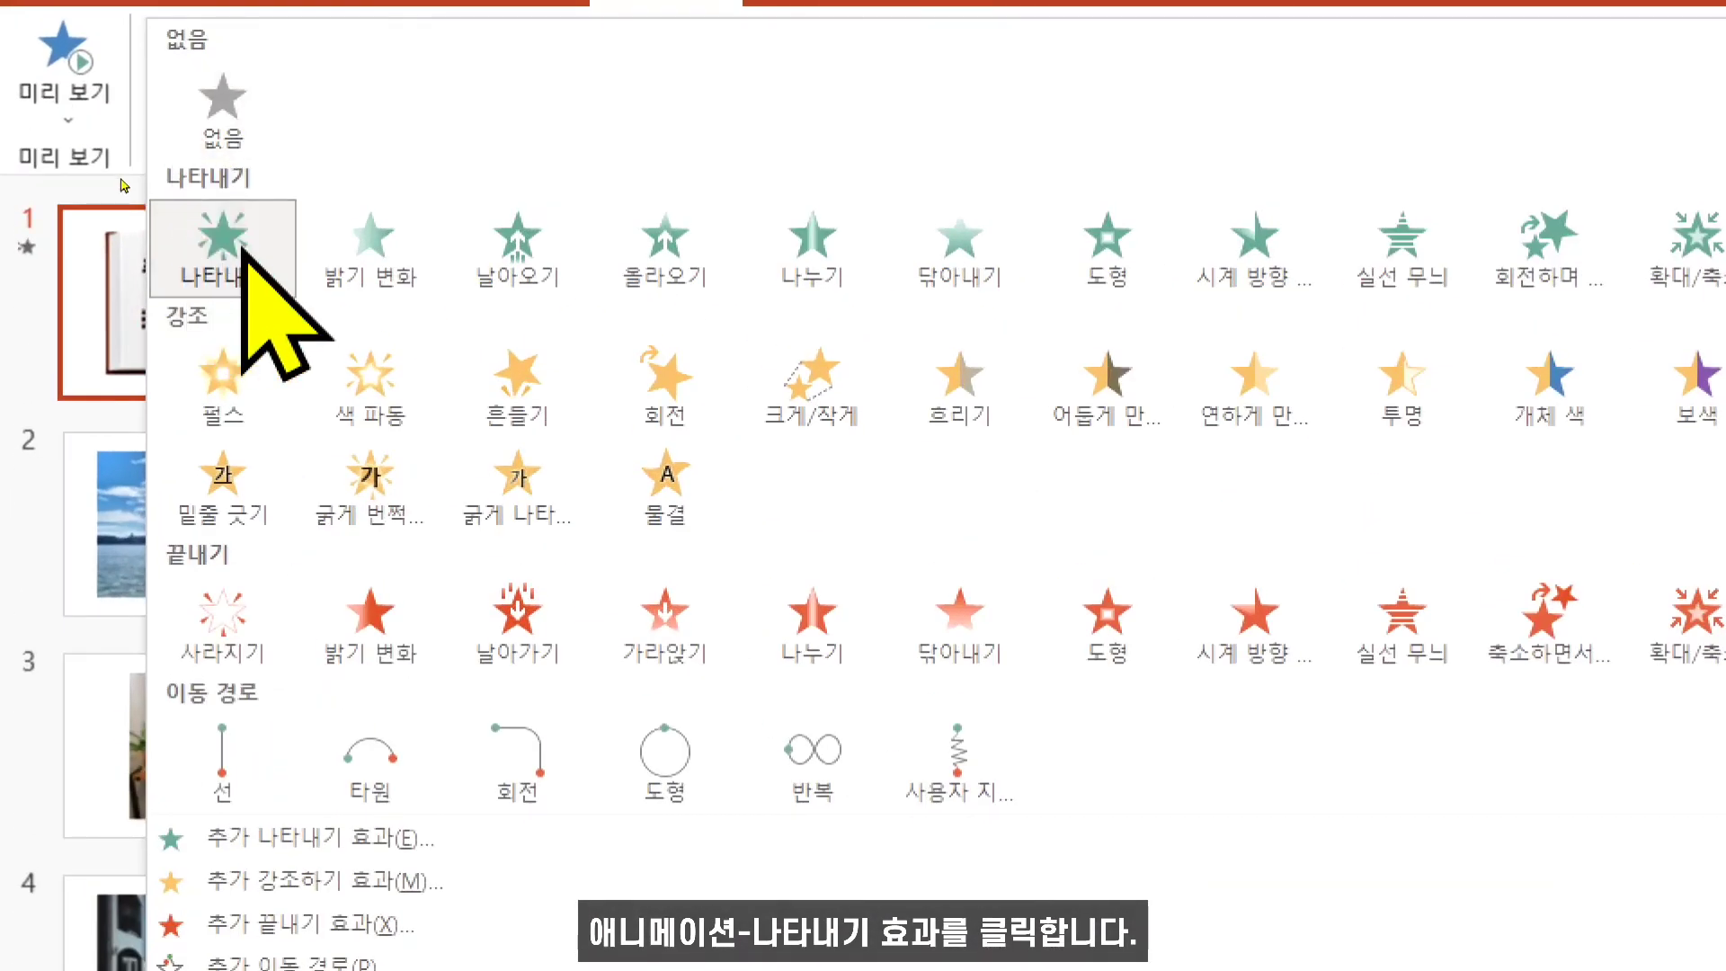
click(243, 252)
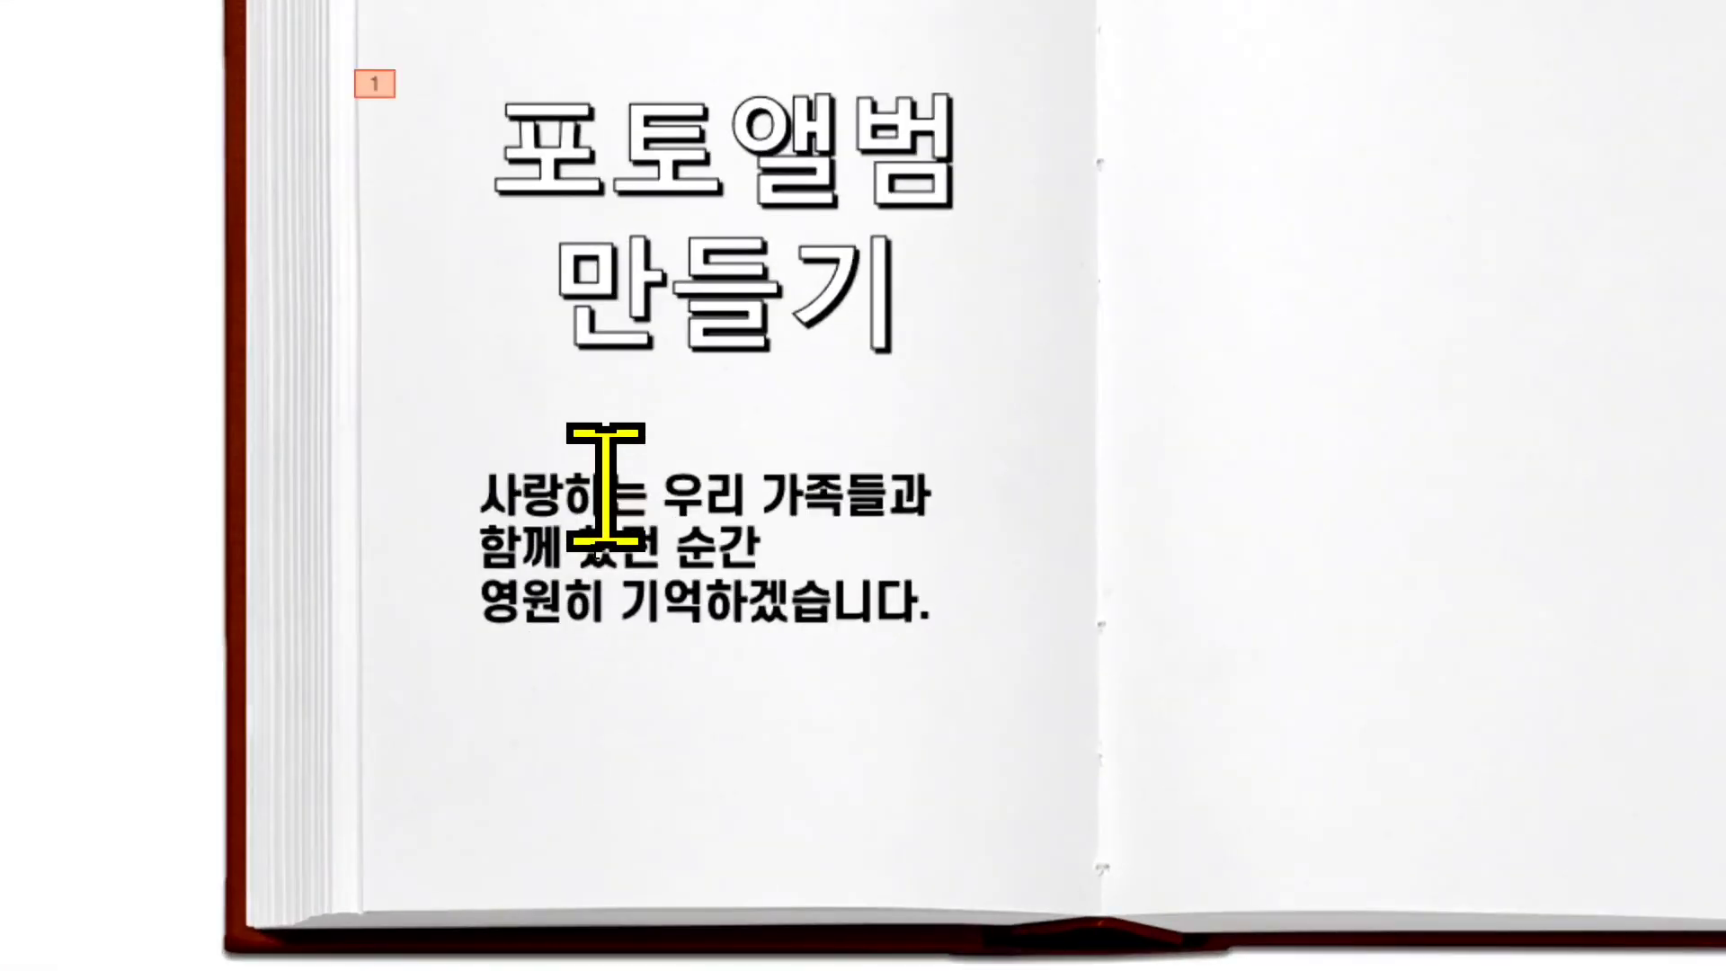
- Select the text box with the family message and apply the Appear entrance animation to it
click(602, 486)
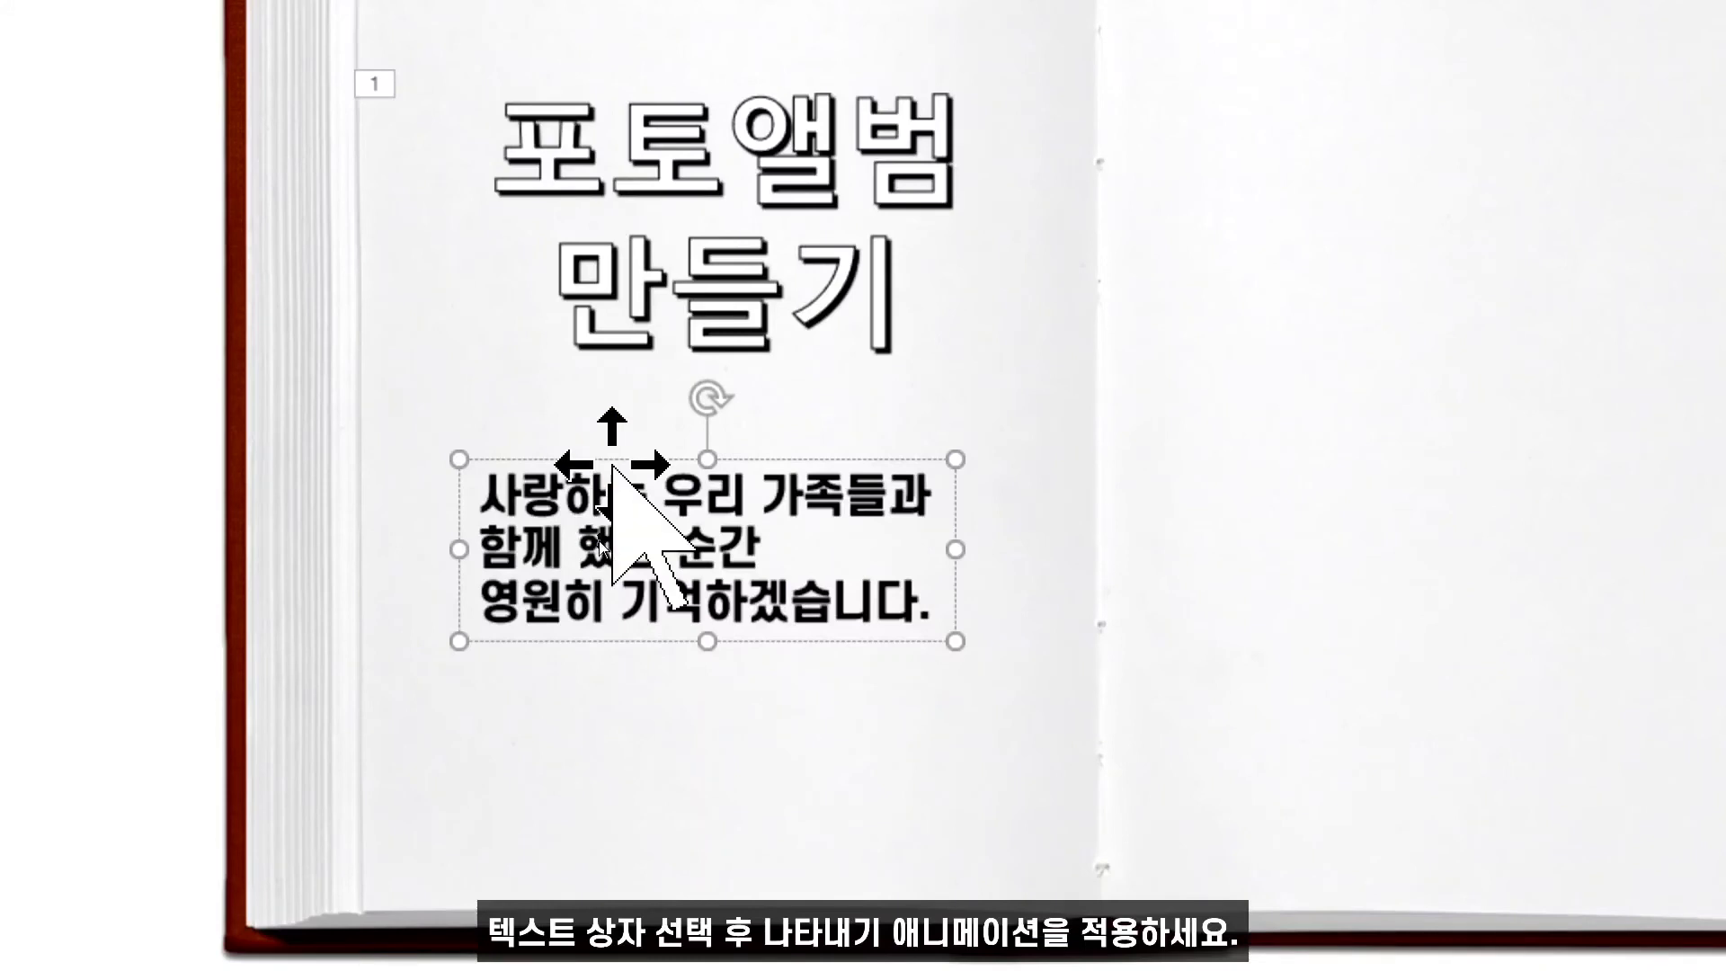
click(613, 462)
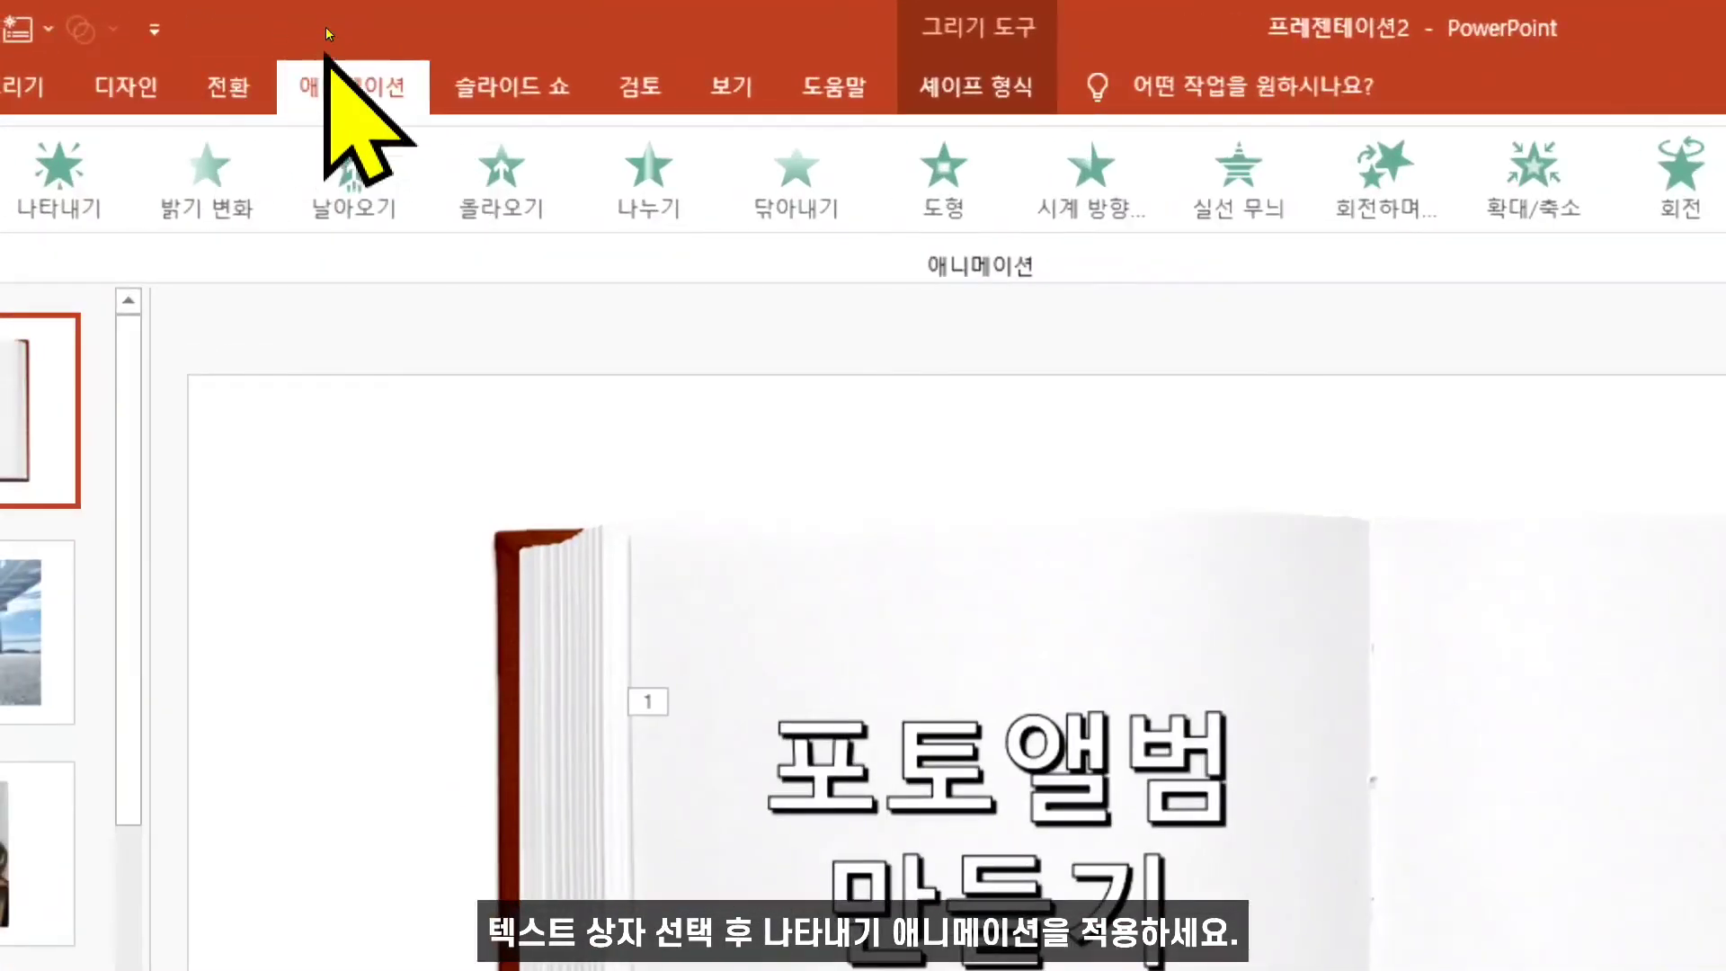
click(236, 194)
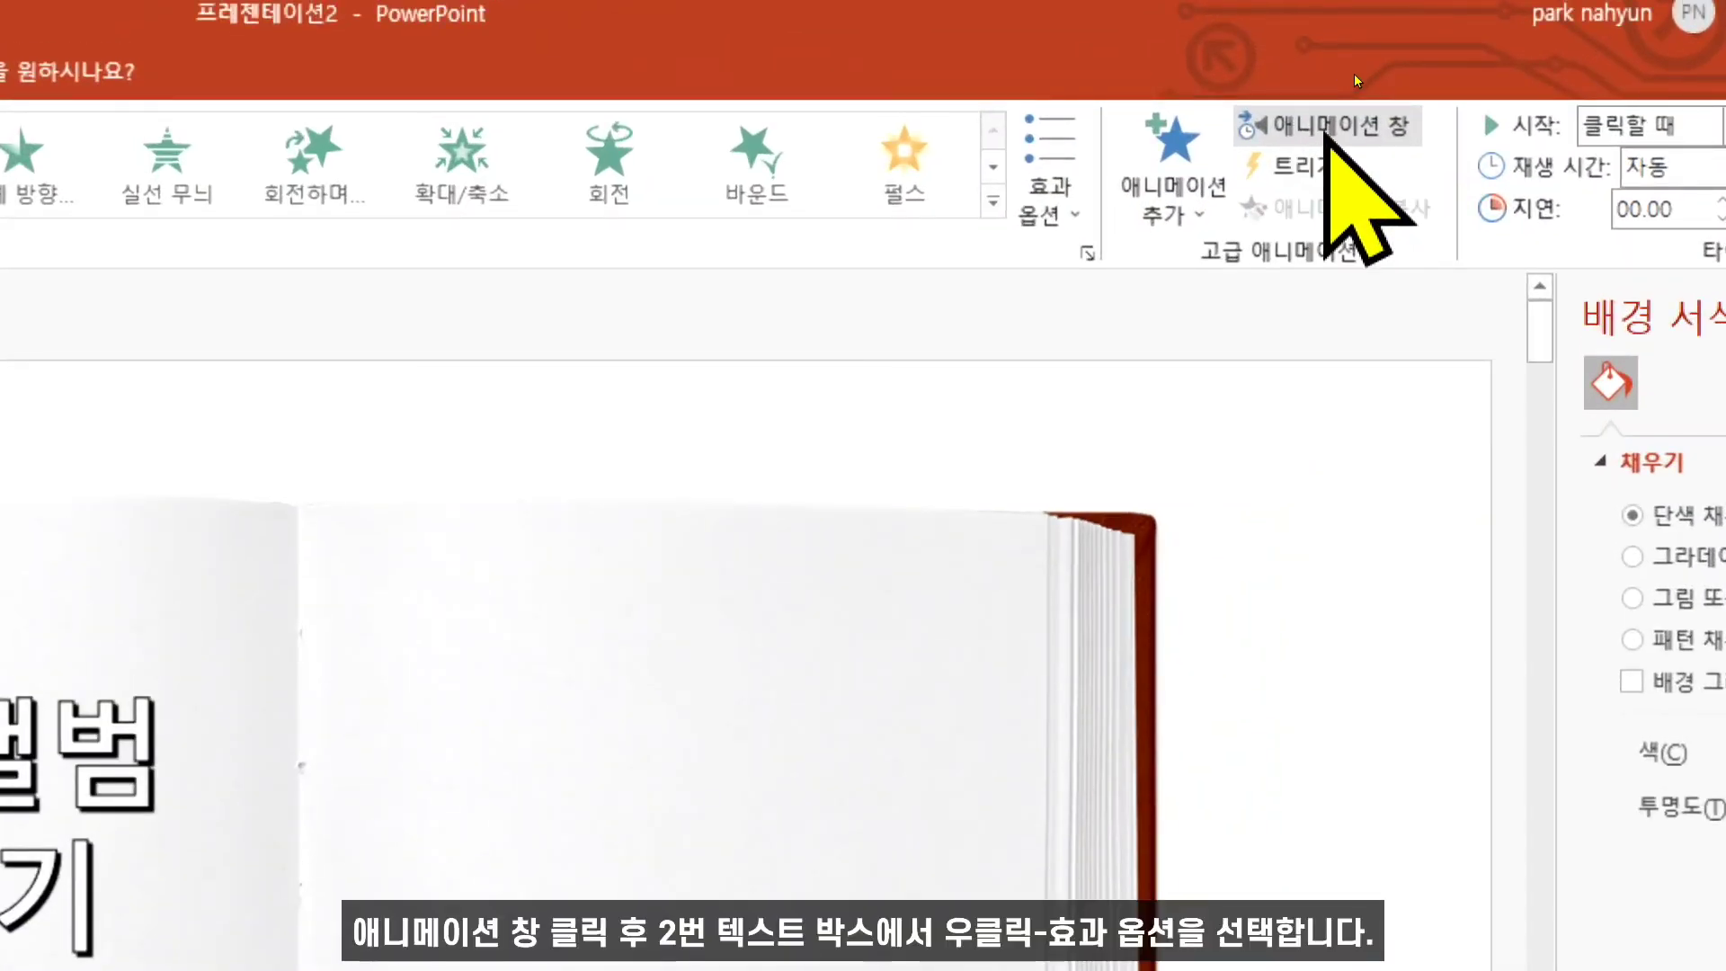
- Open the text box's Appear effect options from the animation pane and animate text 문자 단위로 with 0.1 second delay between letters
click(1326, 129)
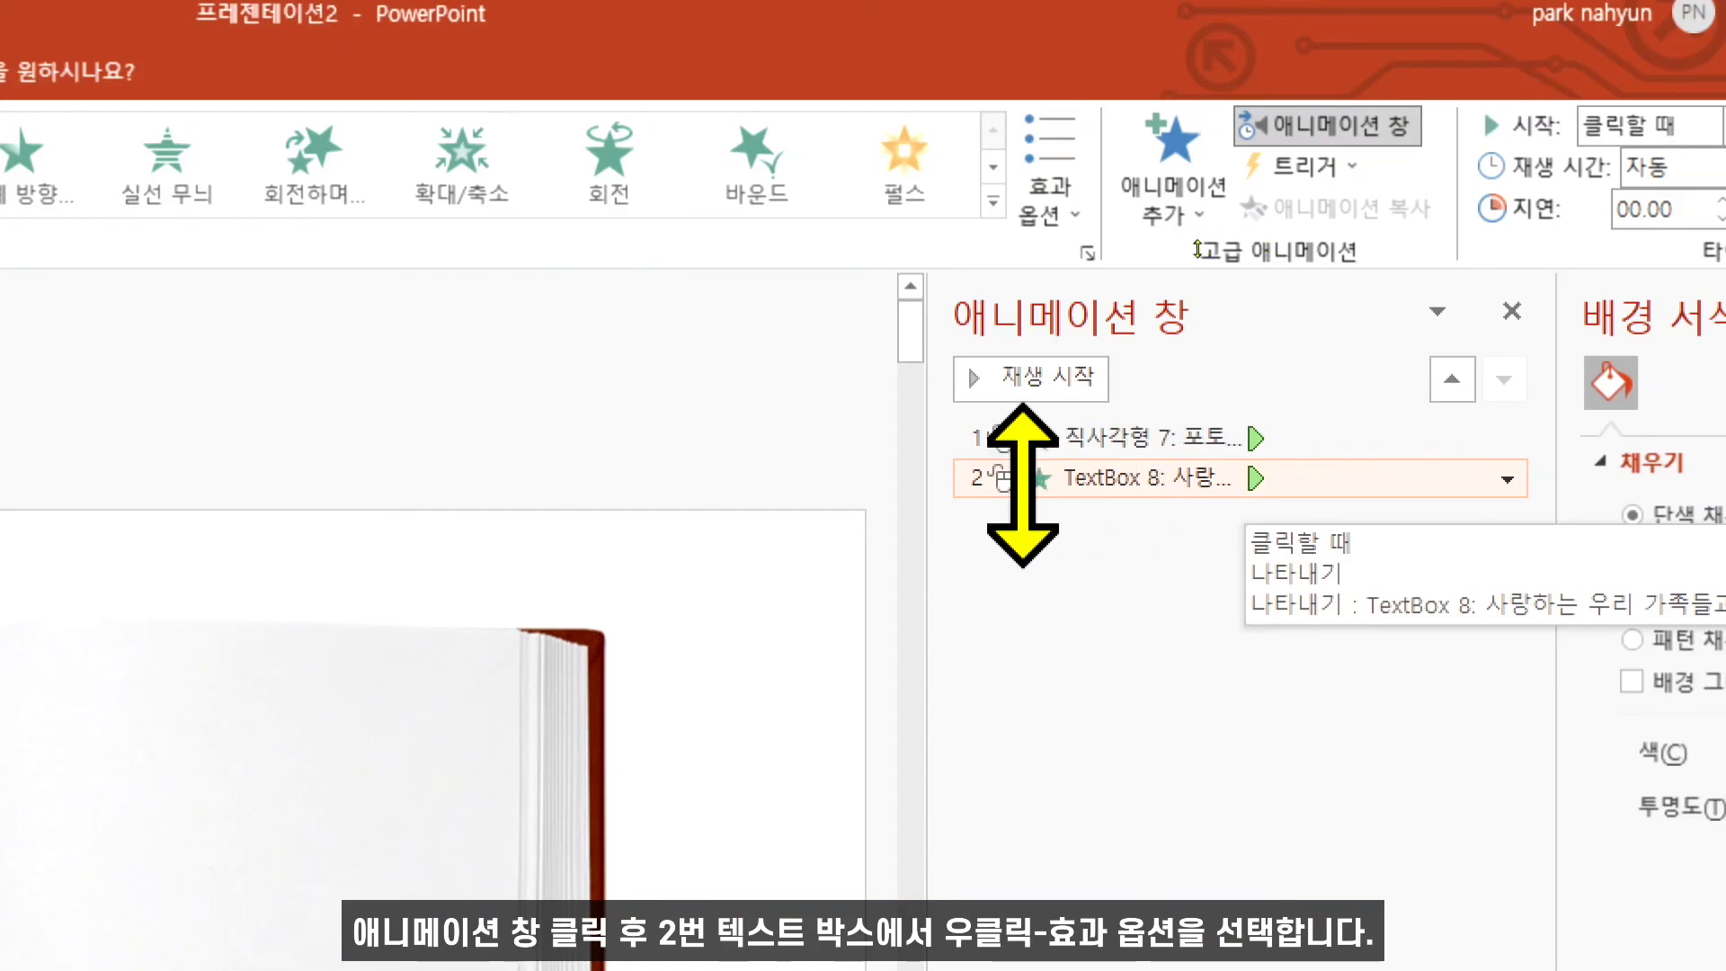
right_click(1112, 485)
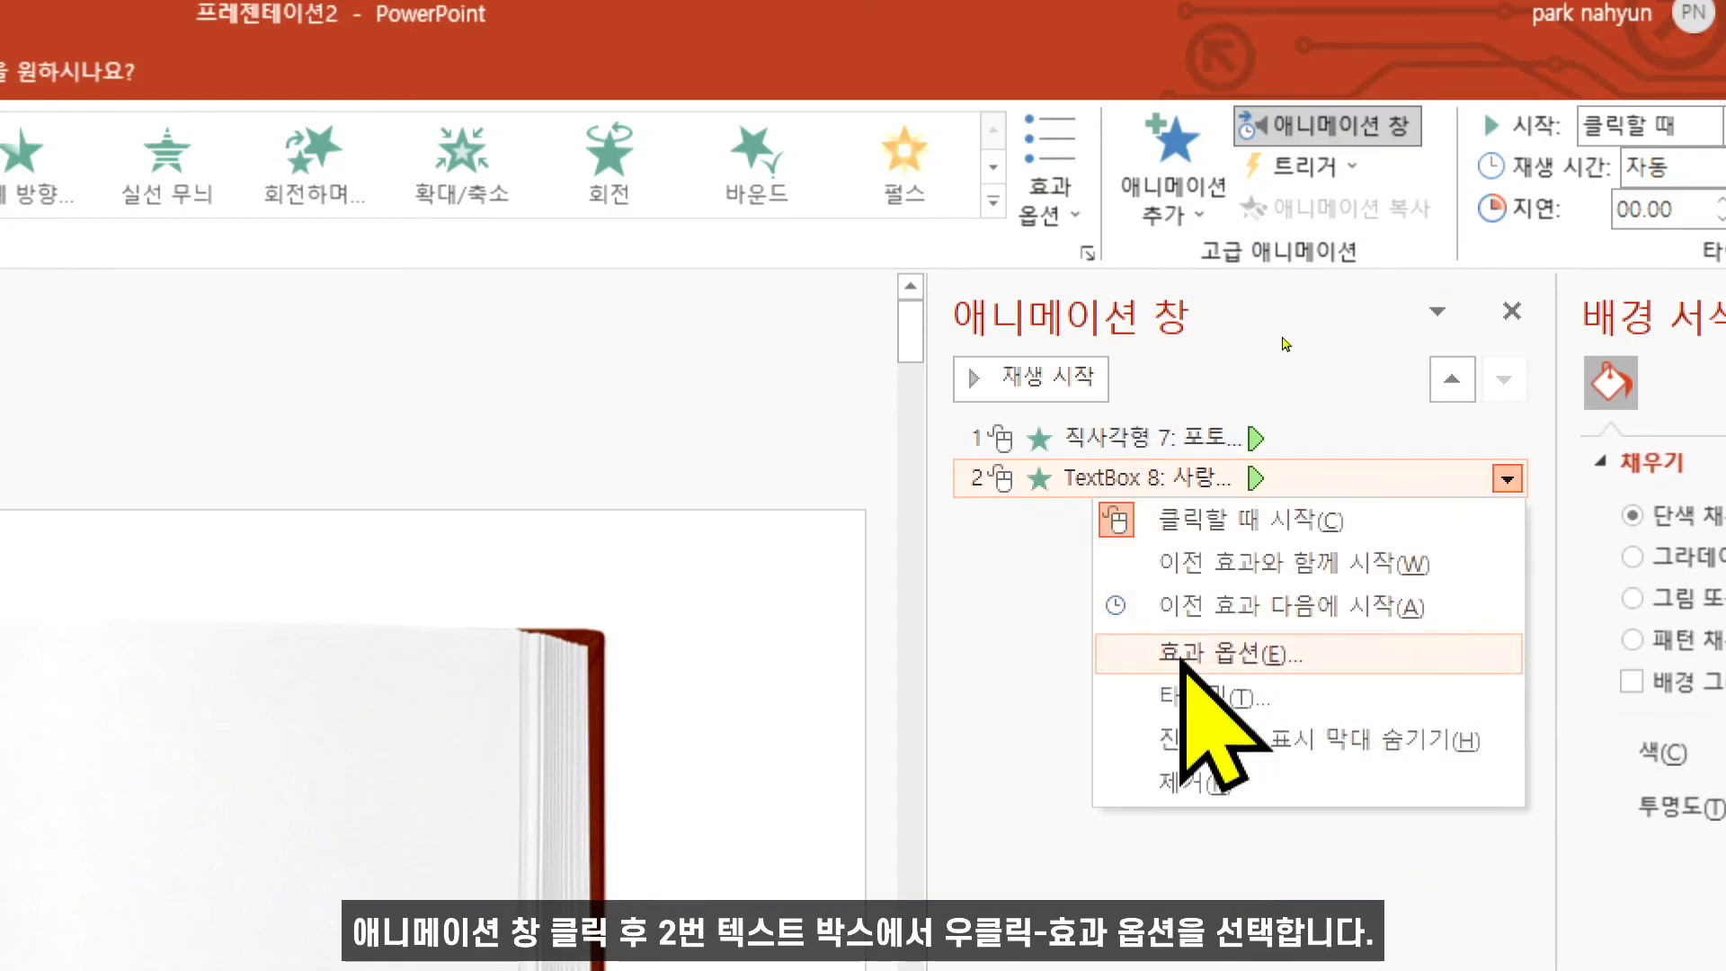
click(1319, 654)
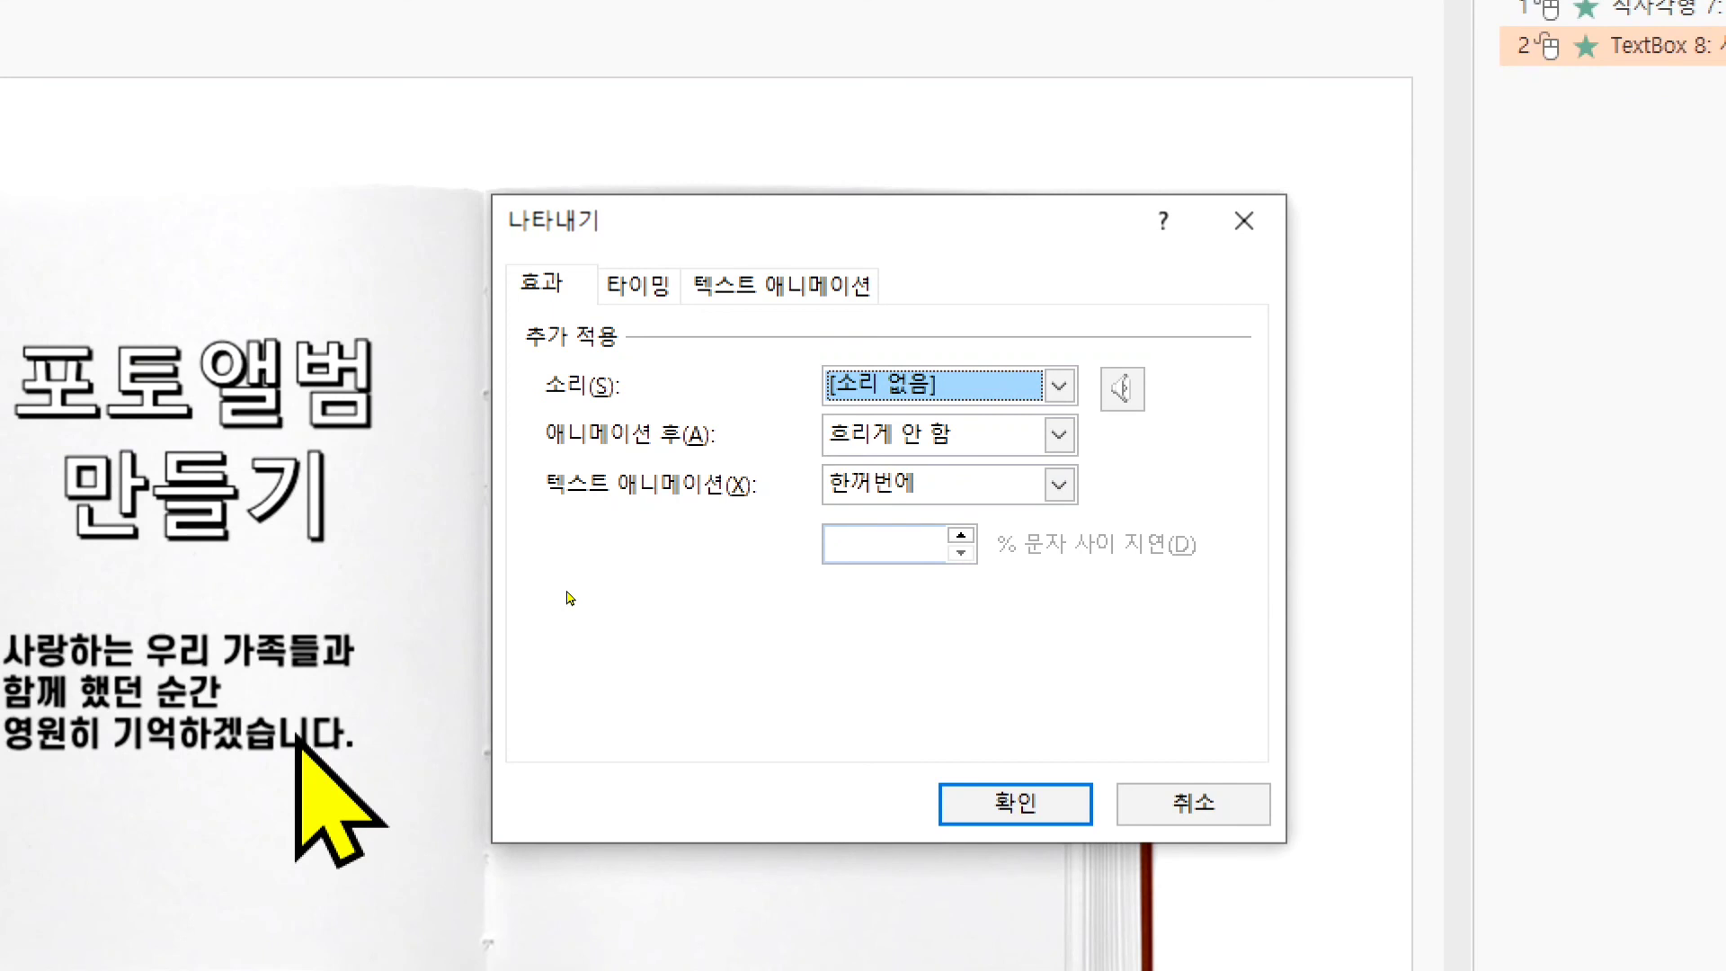
click(931, 469)
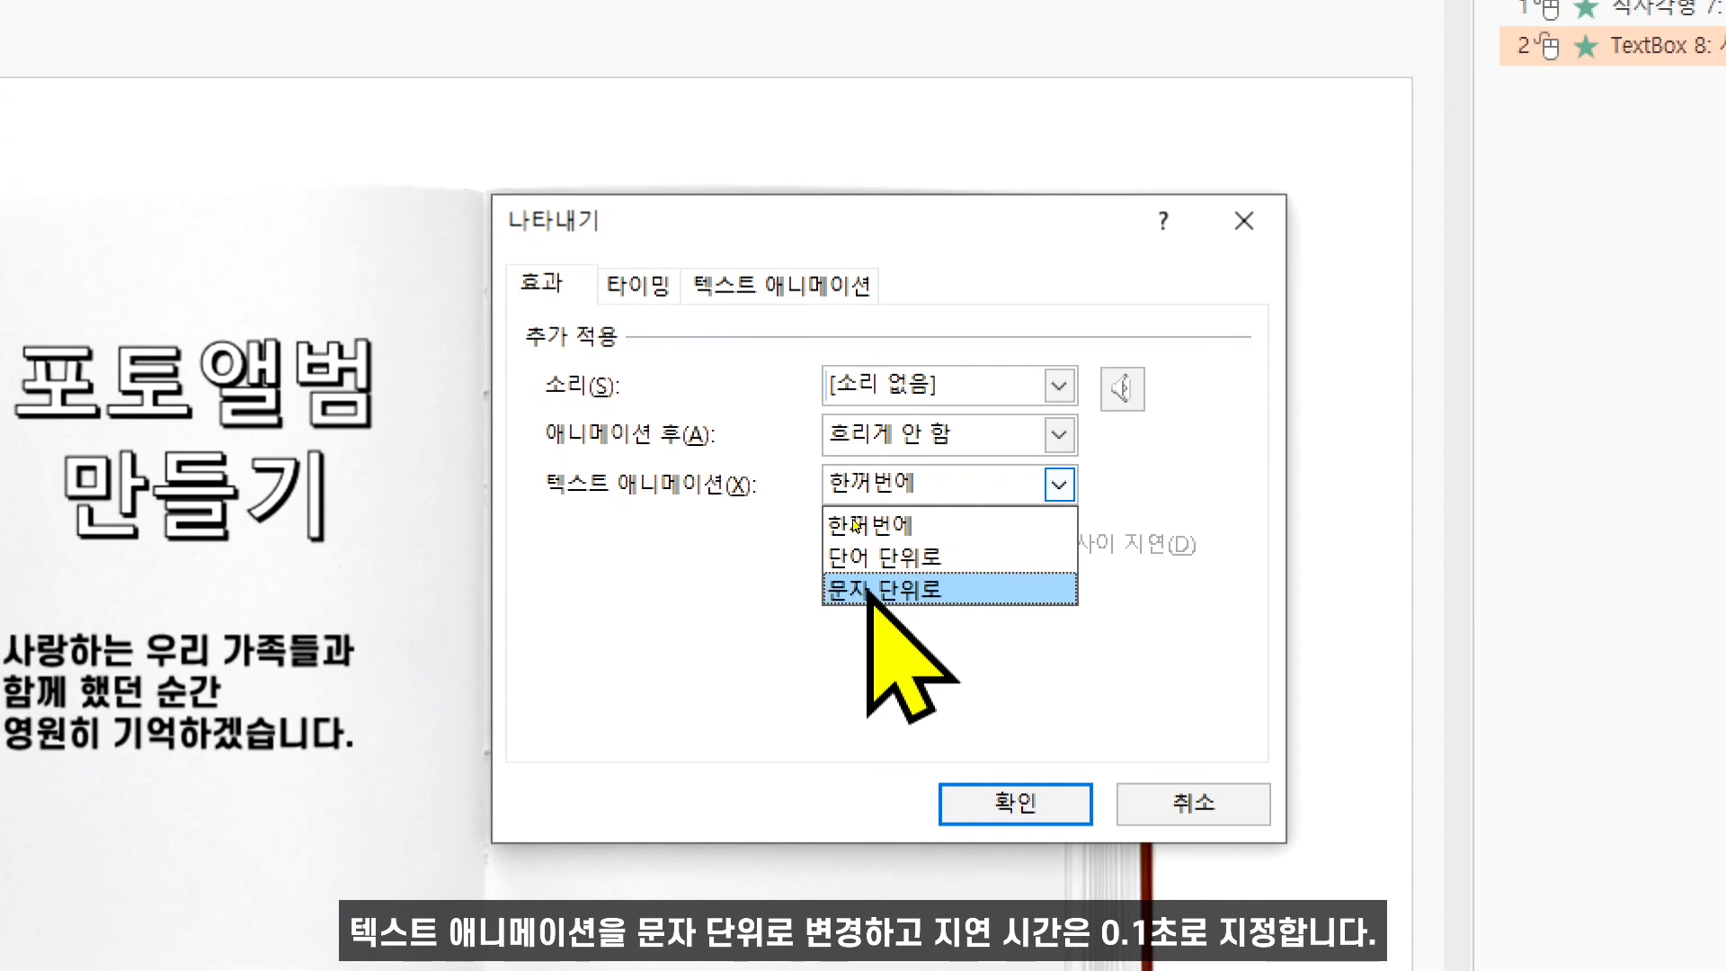
click(952, 590)
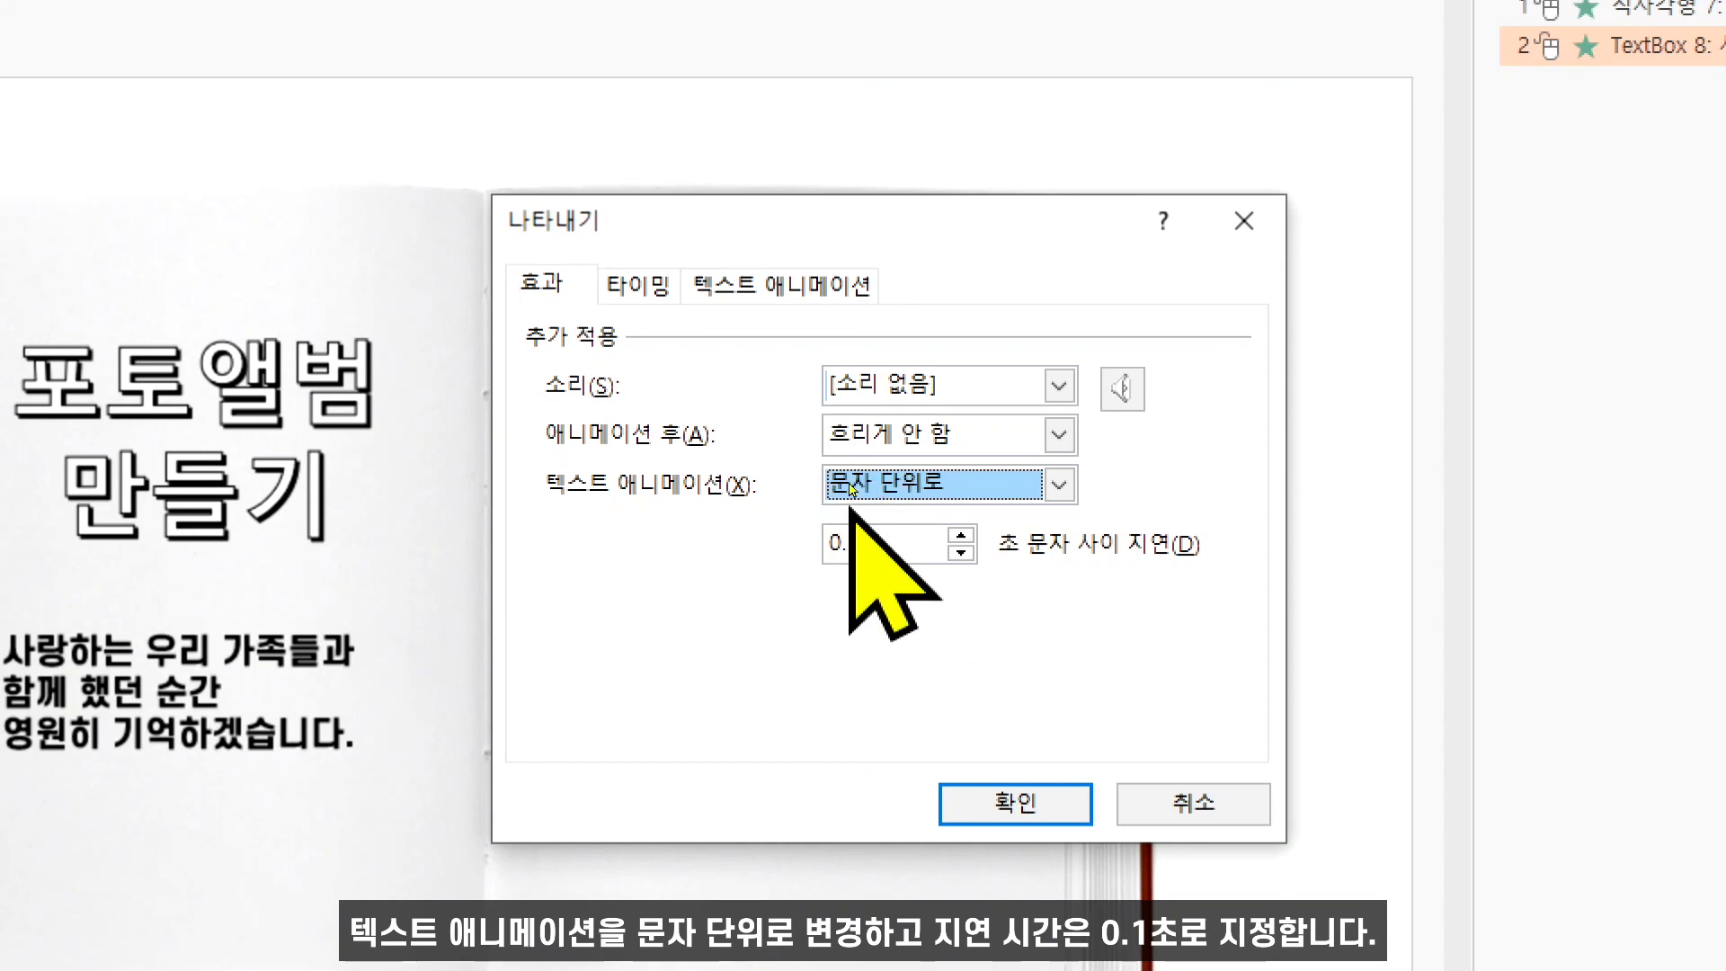
drag(913, 555, 766, 558)
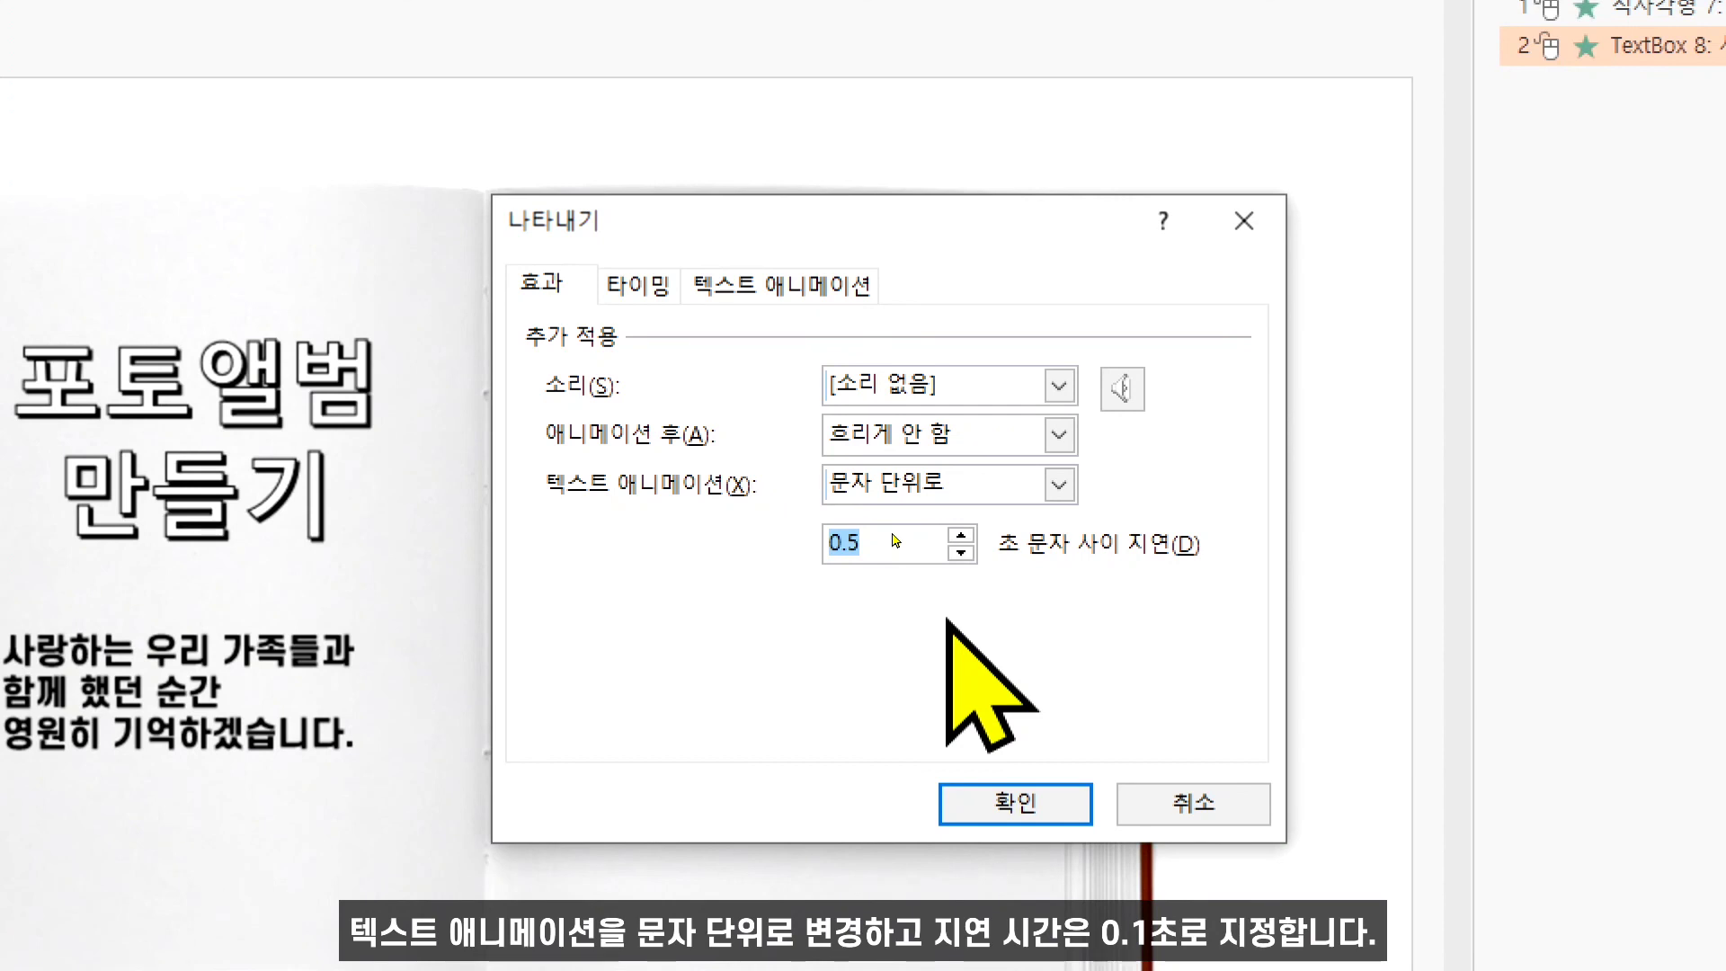
text(0.1)
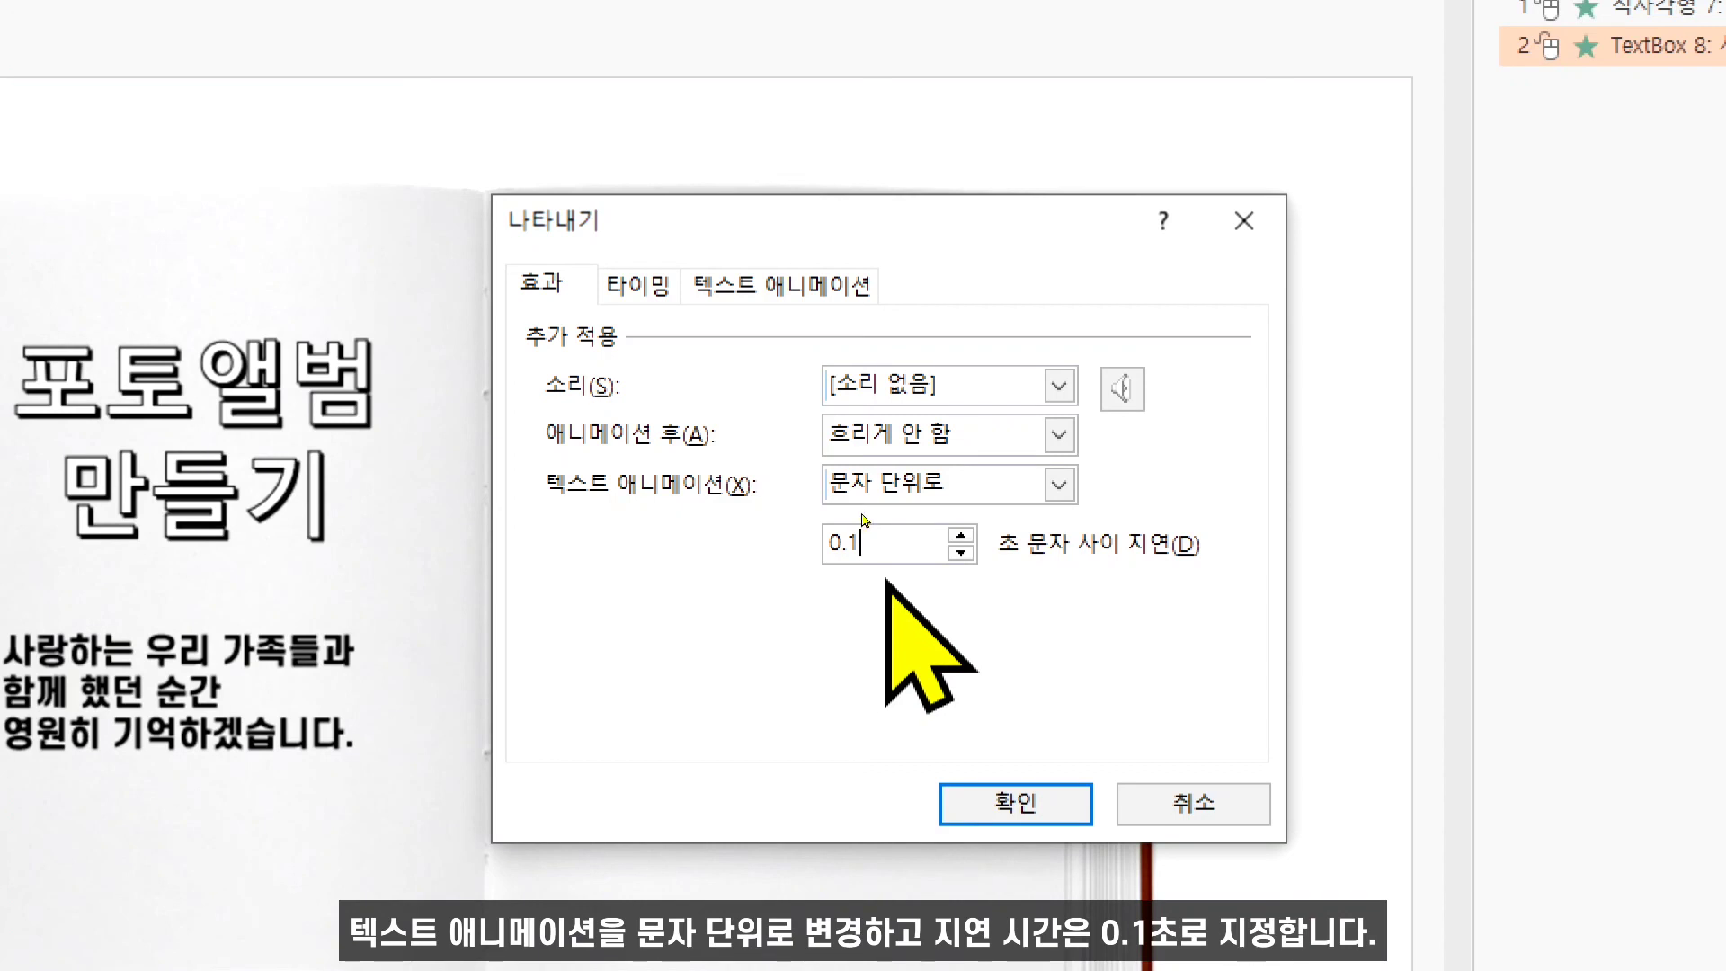
click(1014, 803)
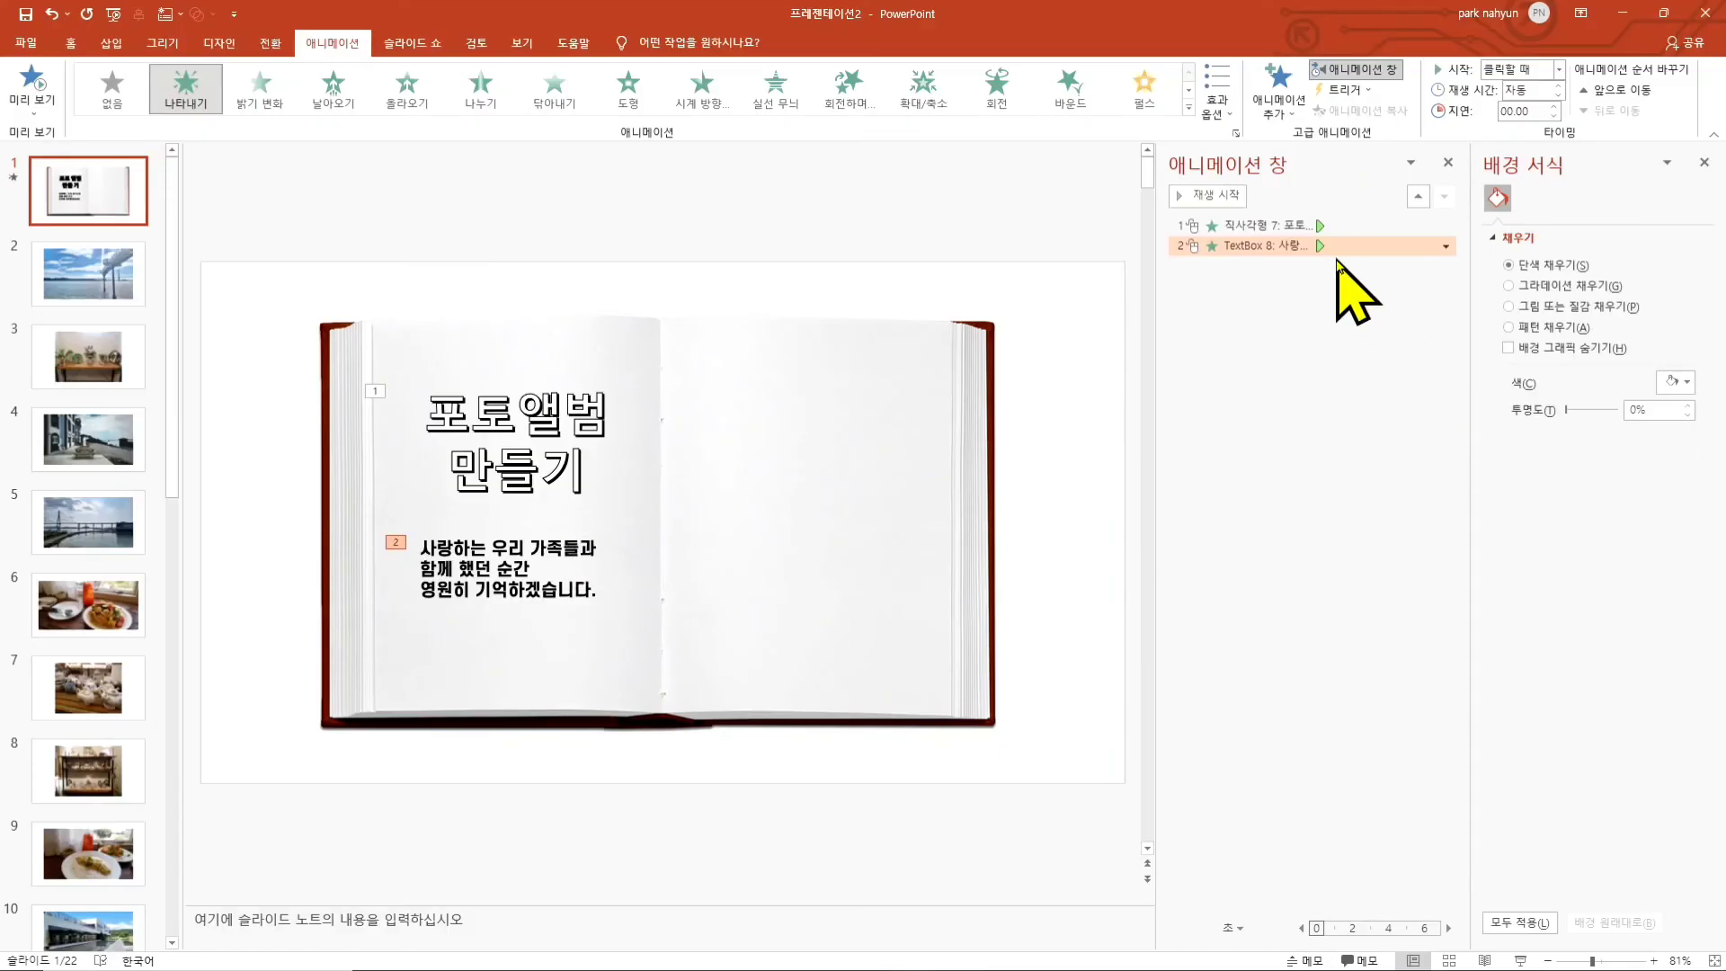
- Preview the slide's animations from the animation pane
click(542, 572)
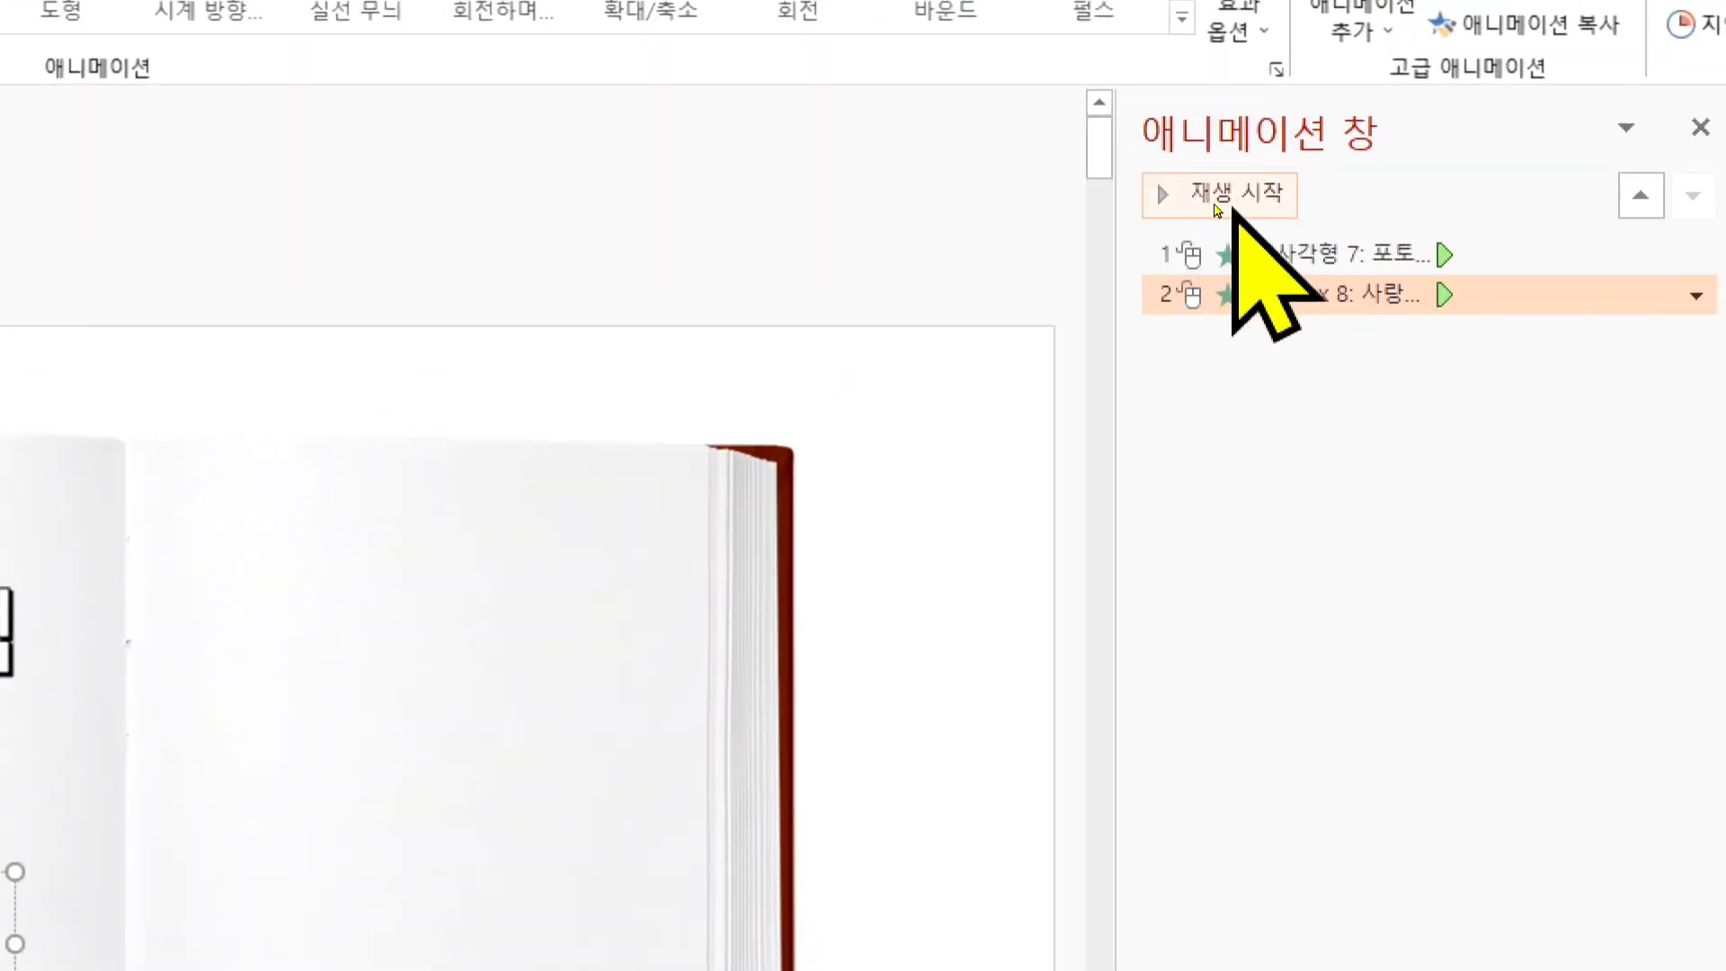
click(1215, 209)
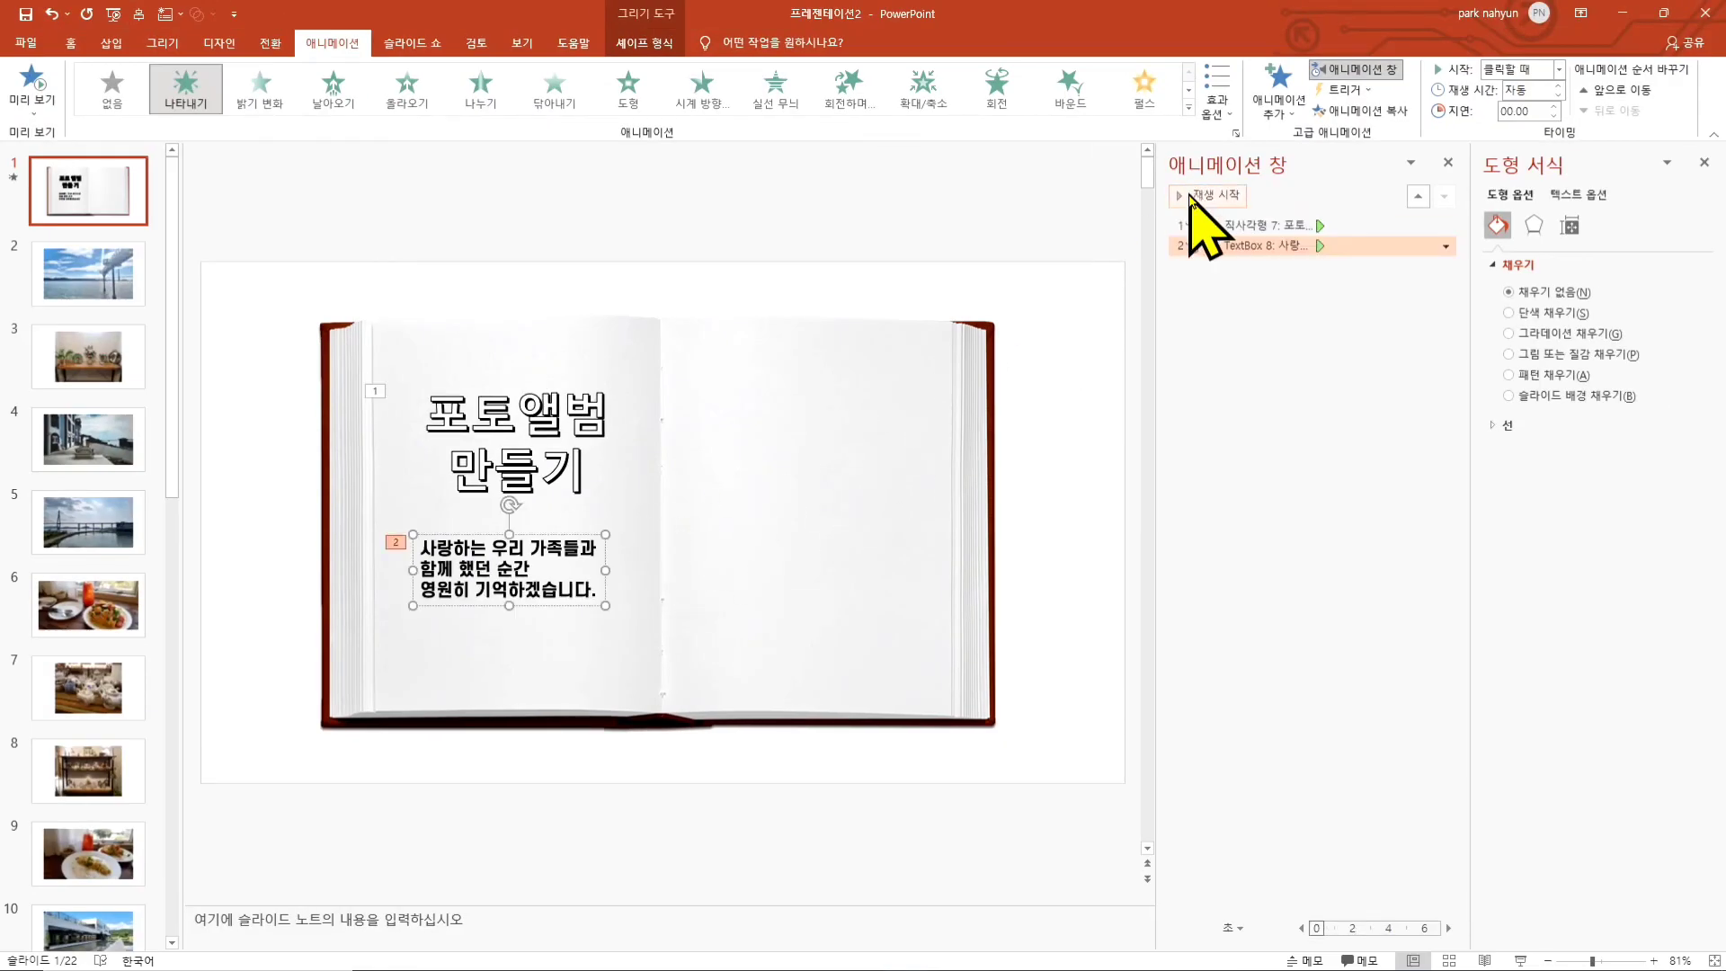
click(1196, 197)
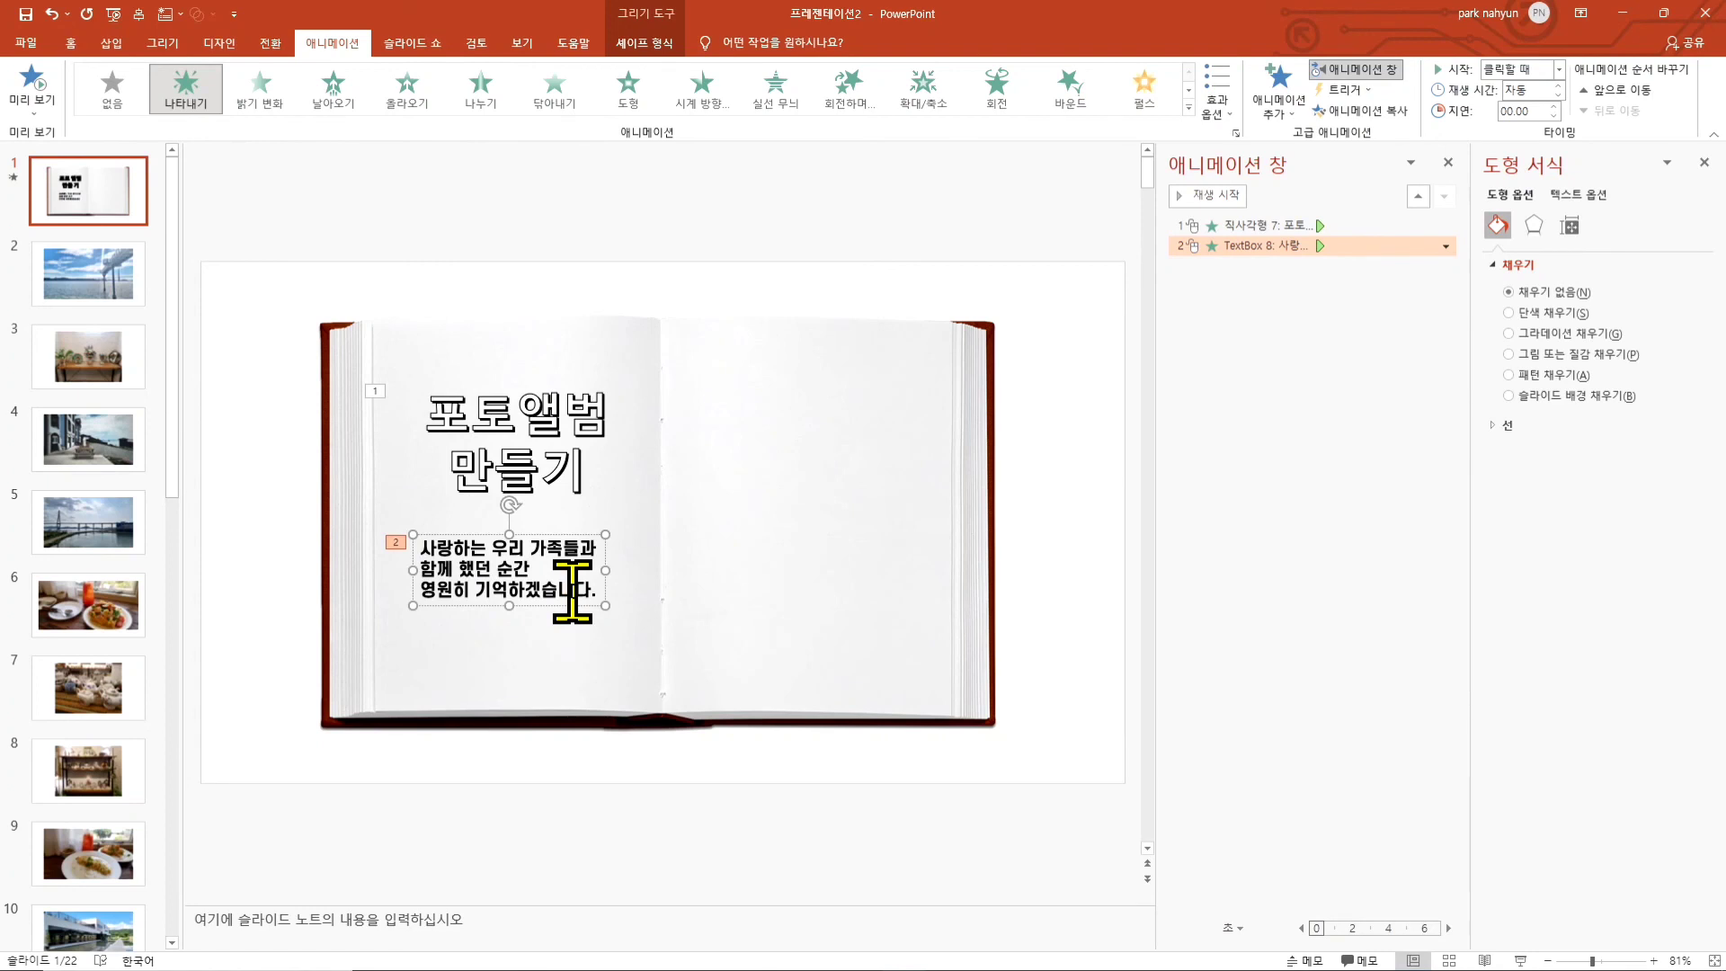
click(656, 232)
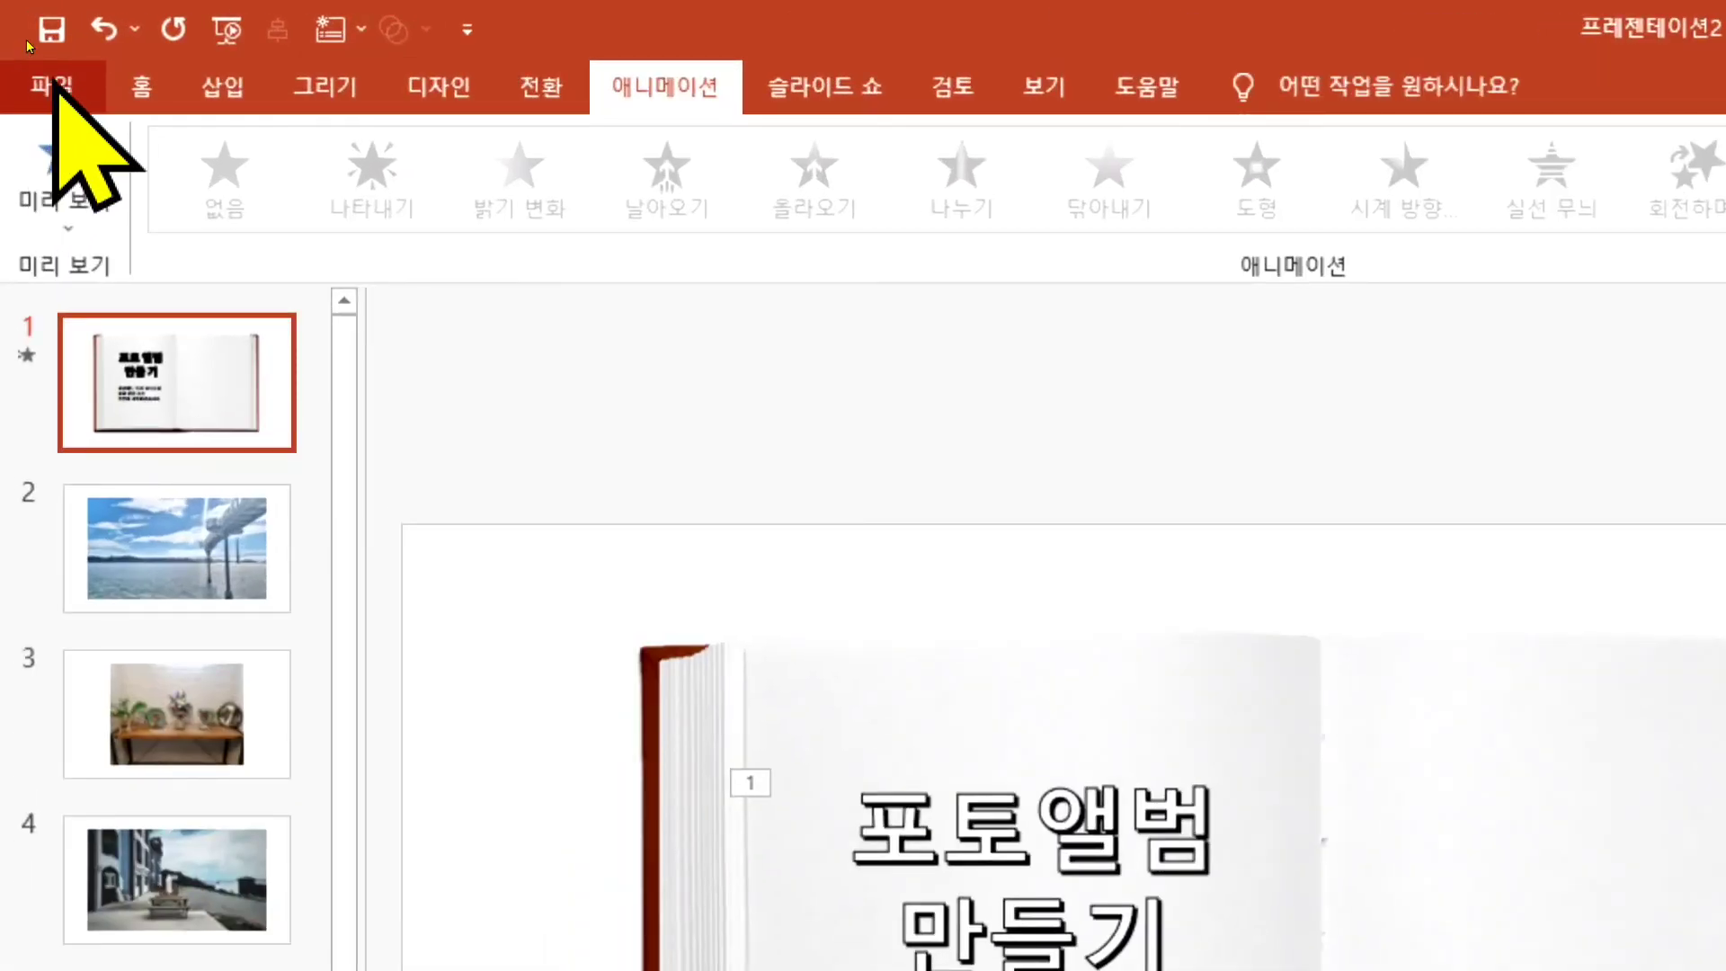
- Save the presentation to 바탕 화면 with the file name 미완성
click(54, 83)
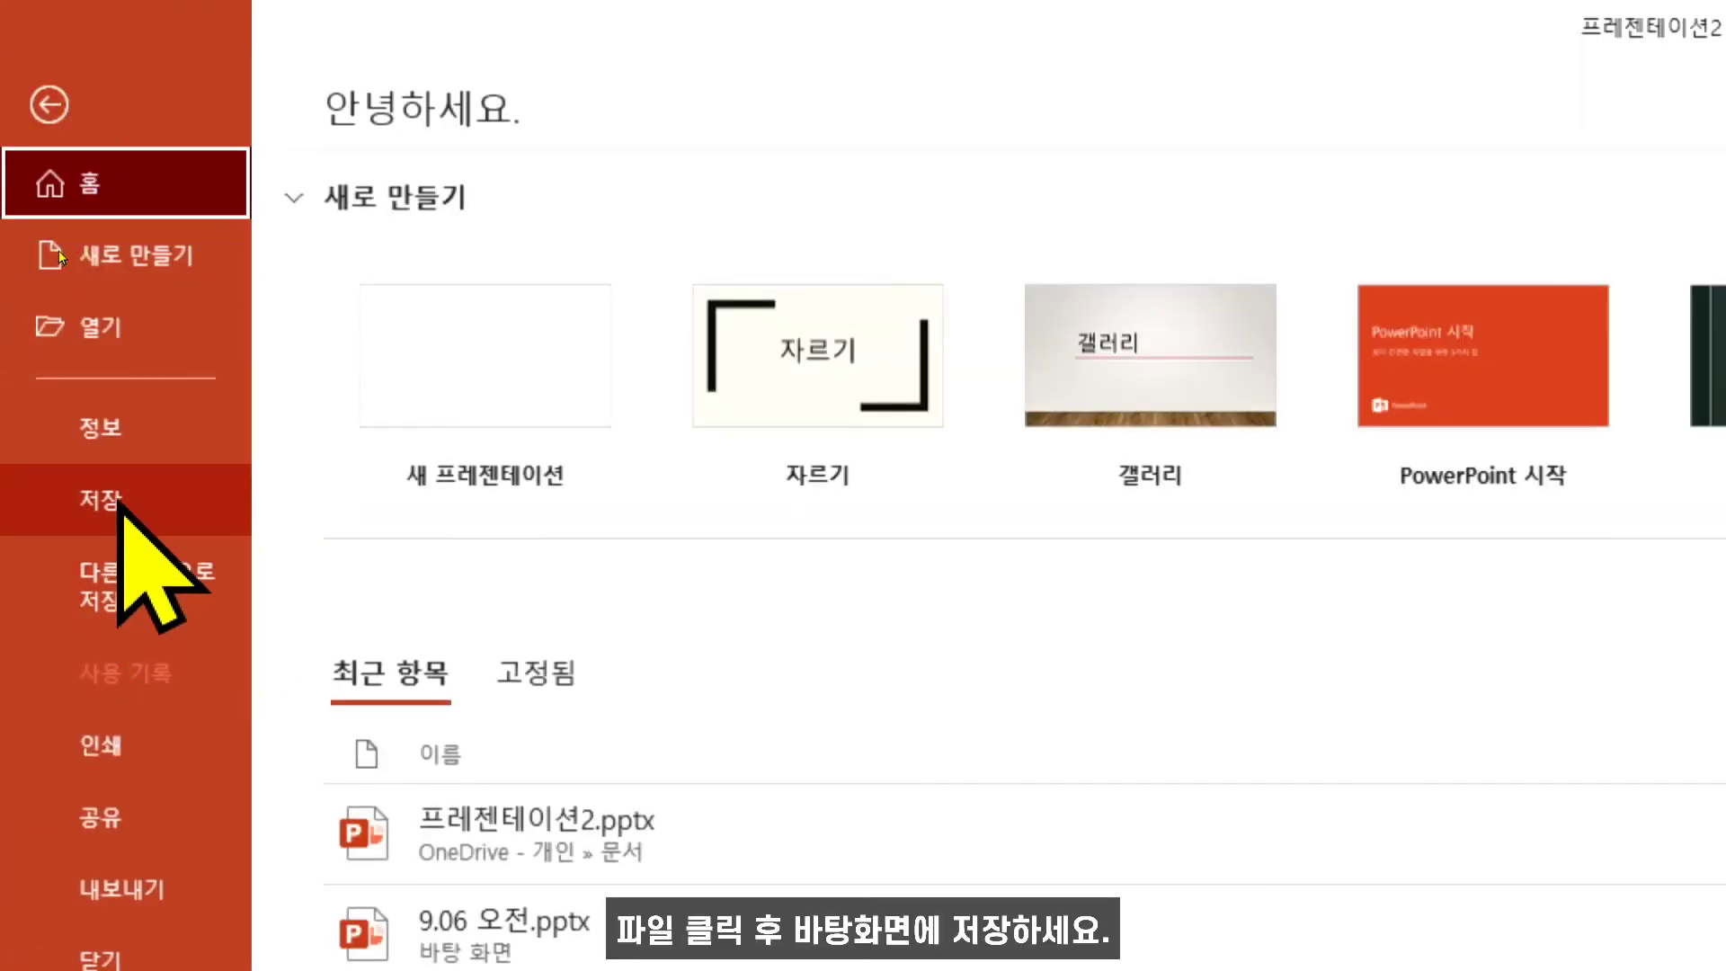
click(126, 584)
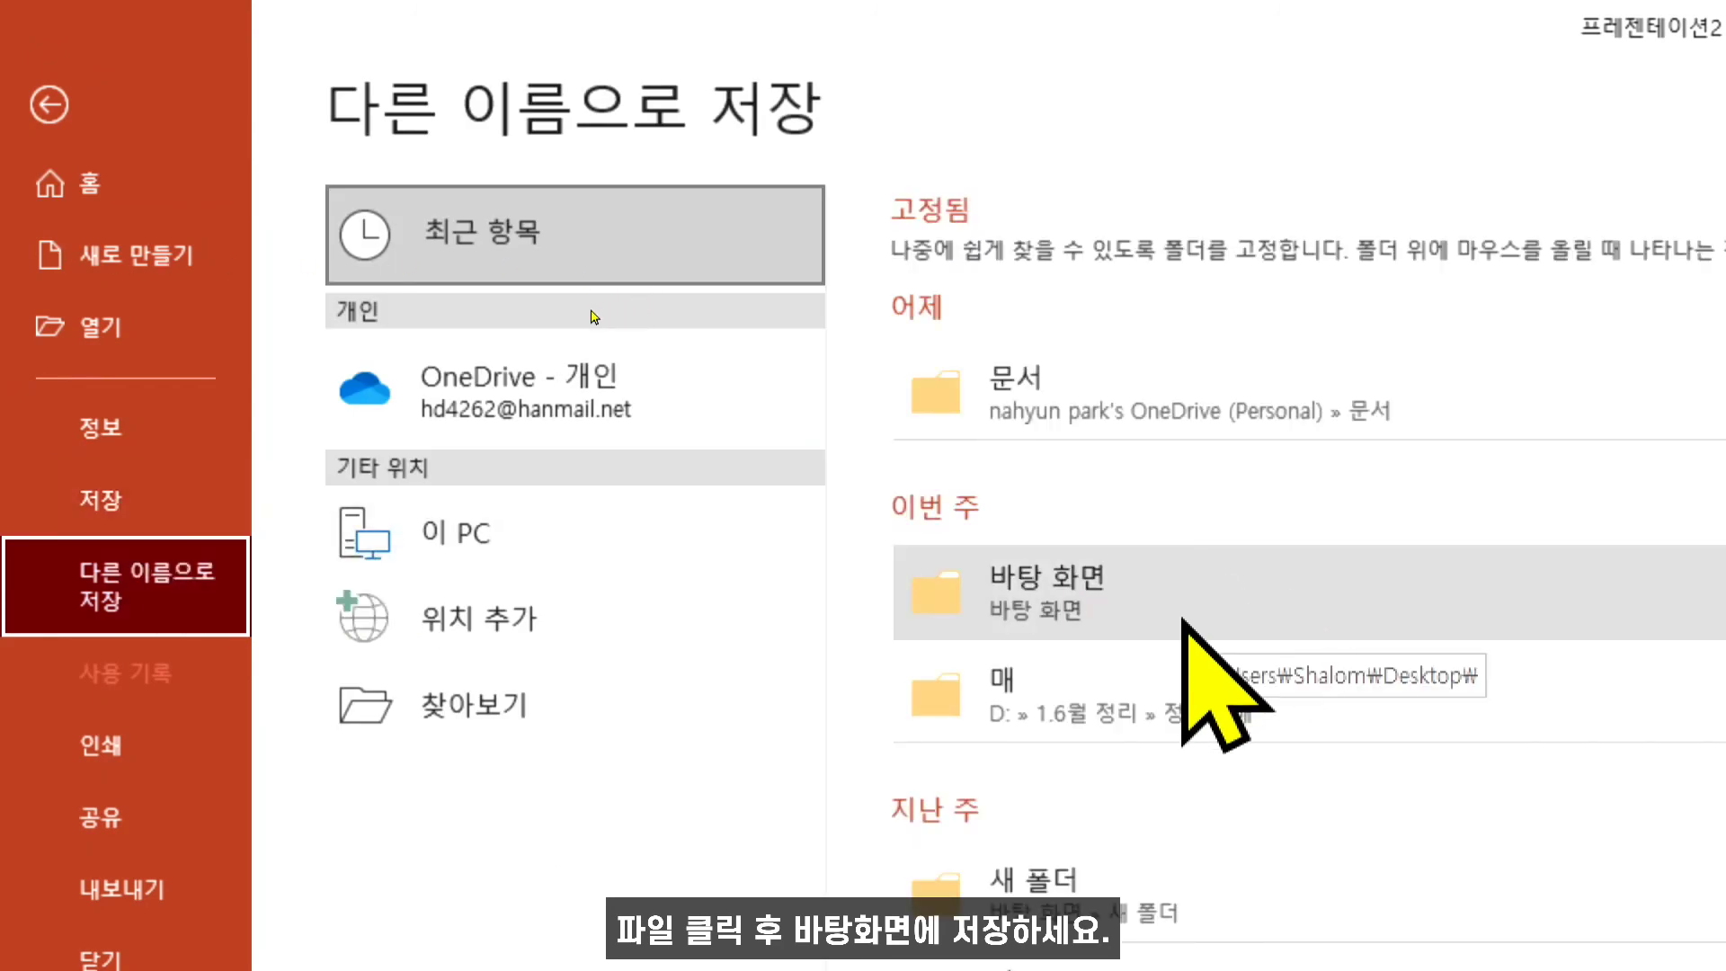
click(1079, 603)
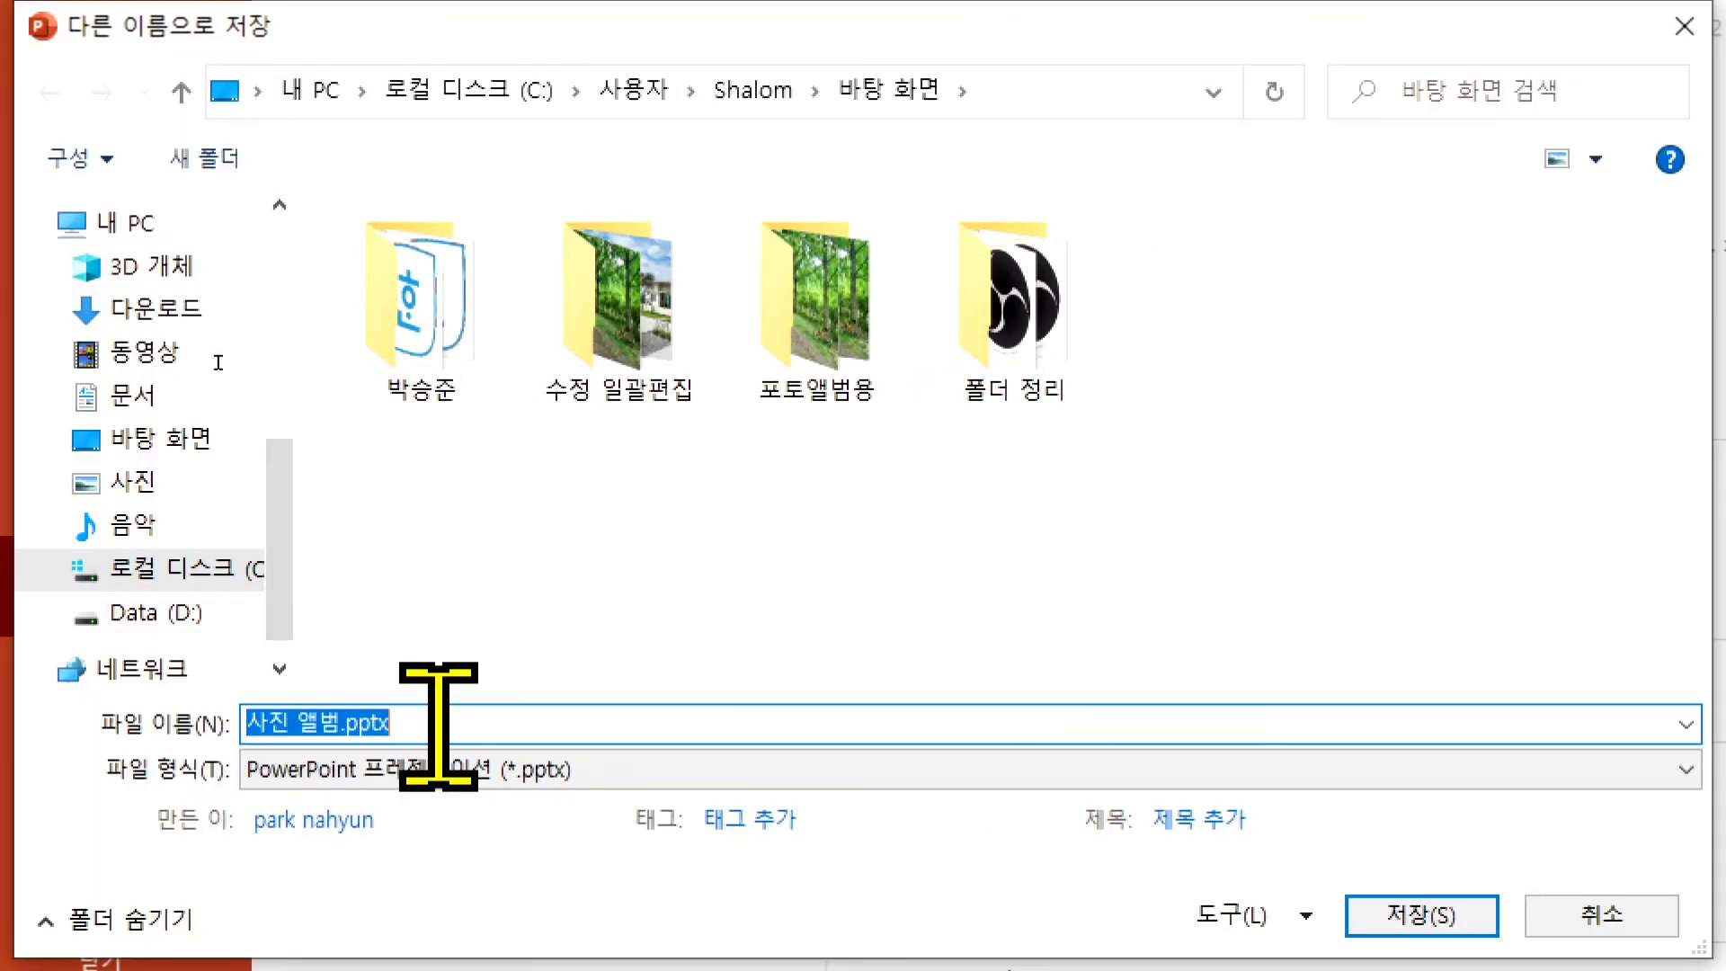
key(BackSpace)
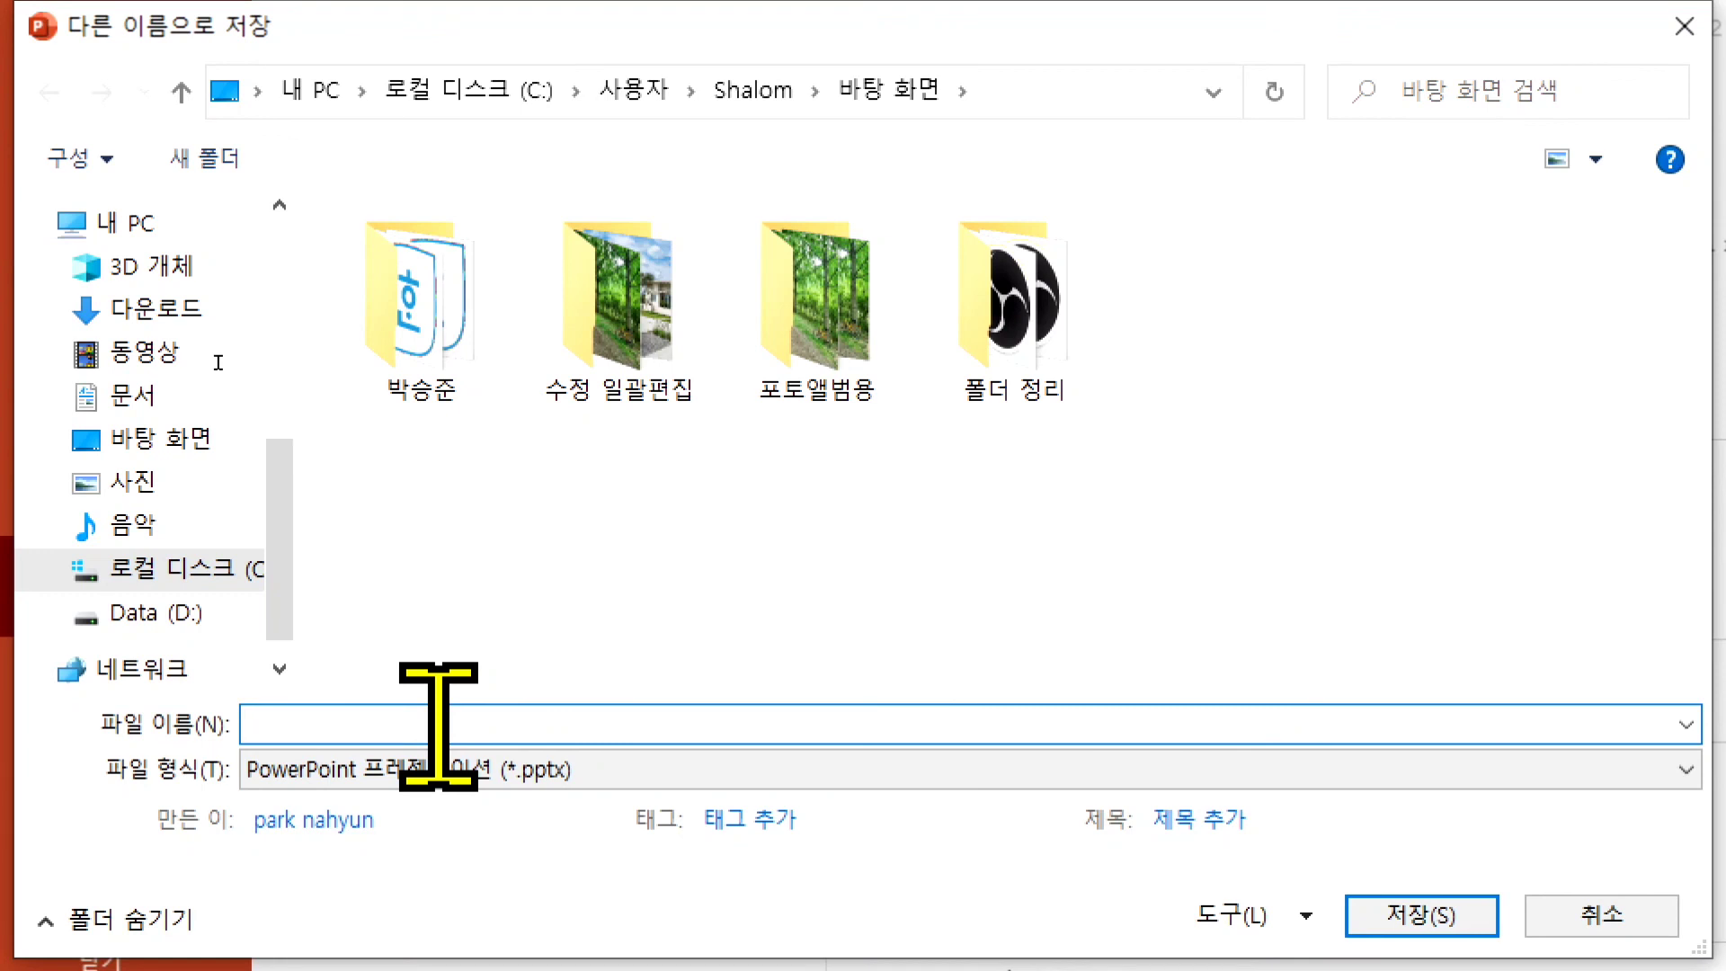
text(미완성)
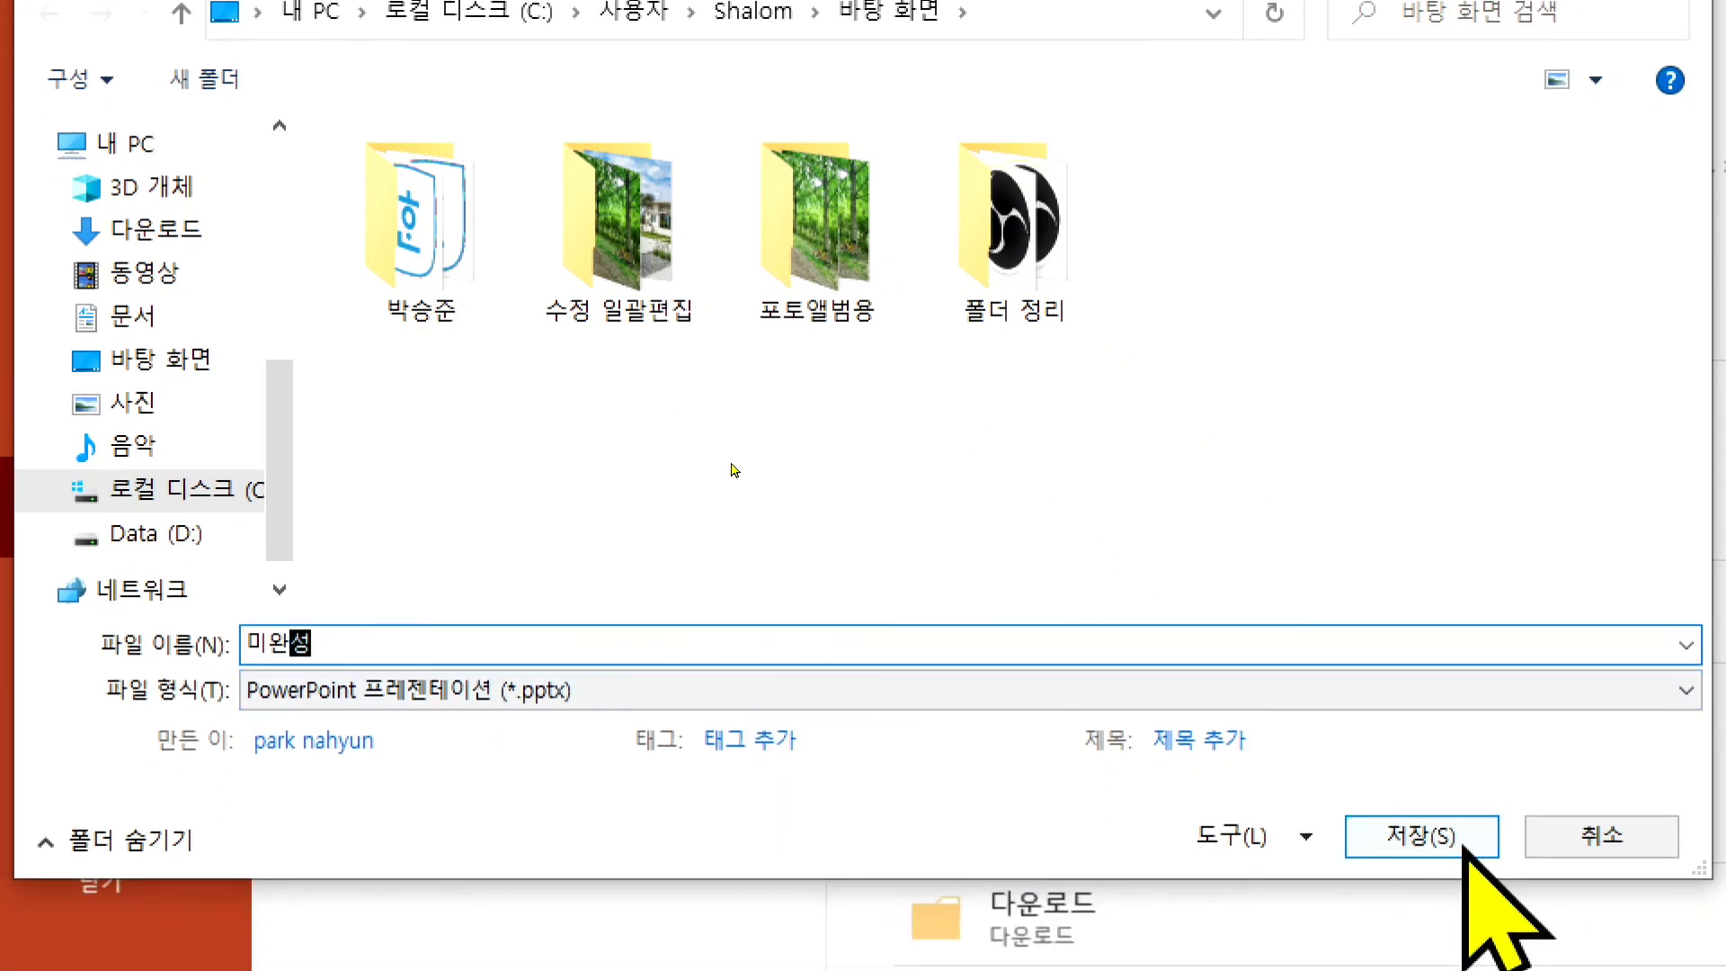
click(1463, 847)
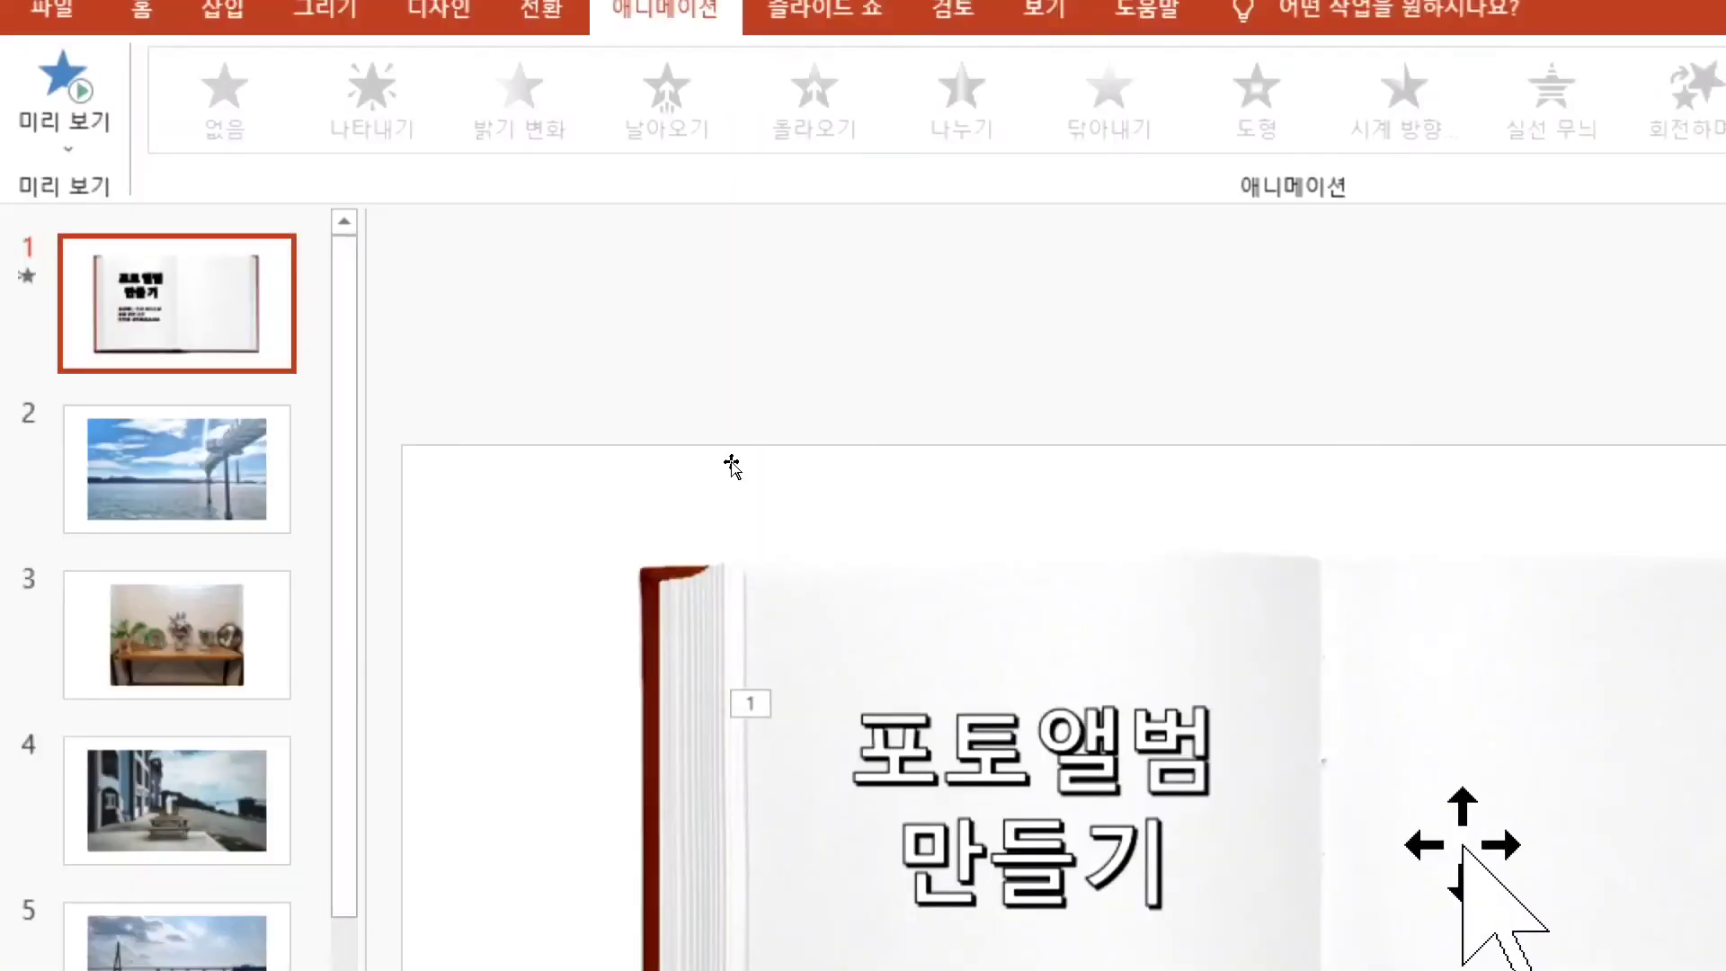